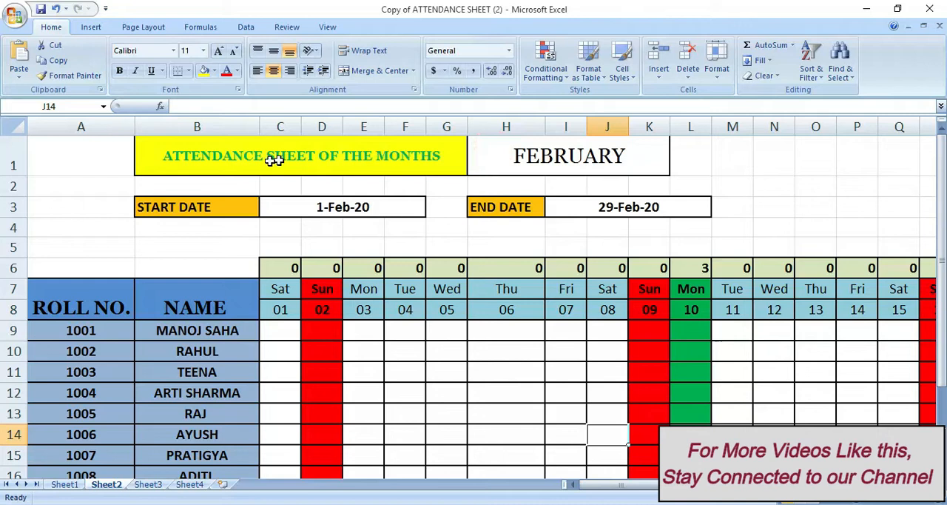
Switch the attendance month to APRIL and inspect the formula behind the start date
double_click(522, 162)
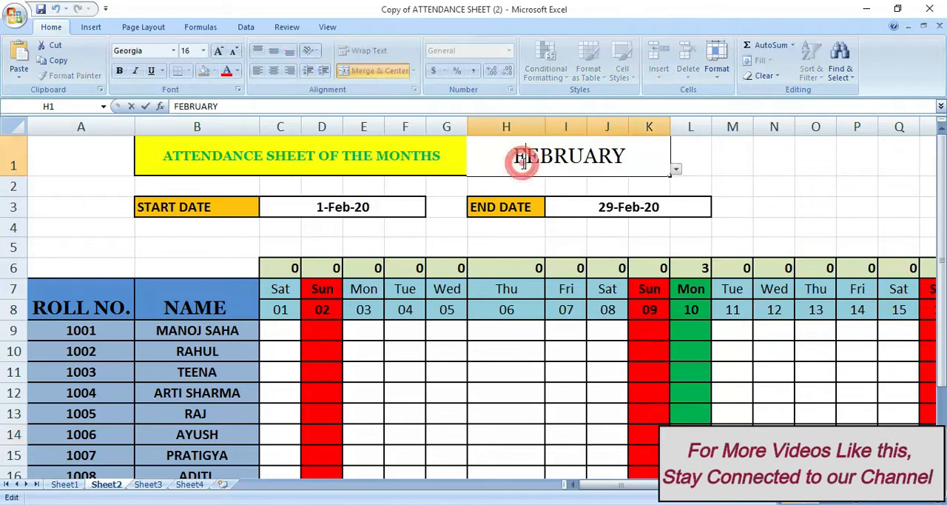
left_click(676, 170)
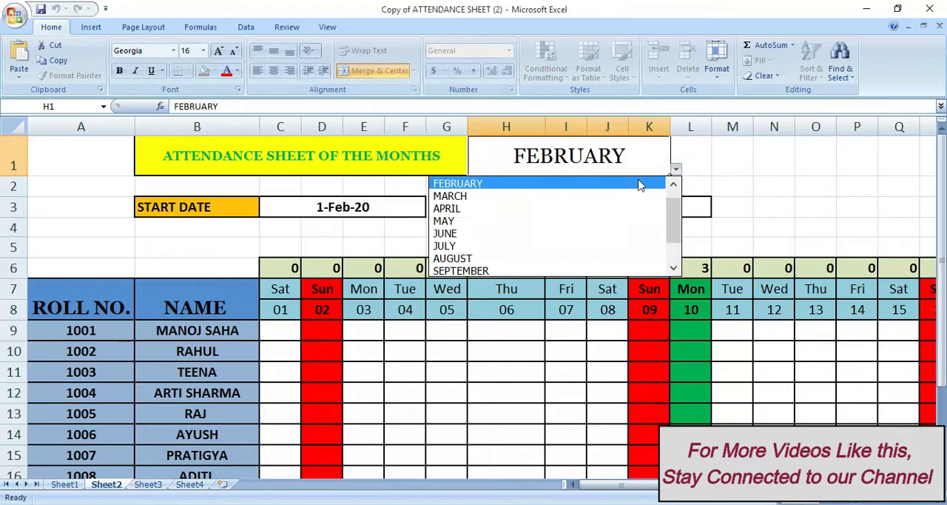
left_click(568, 214)
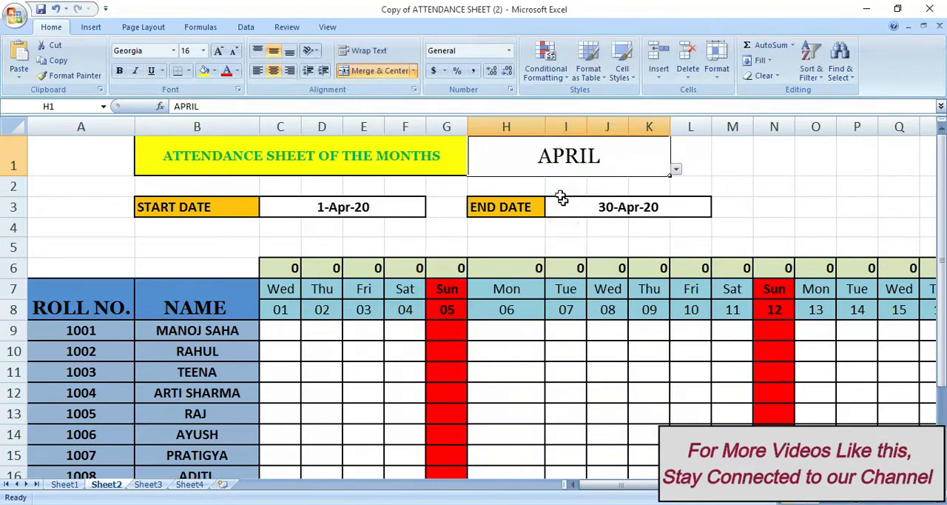
left_click(343, 208)
double_click(346, 207)
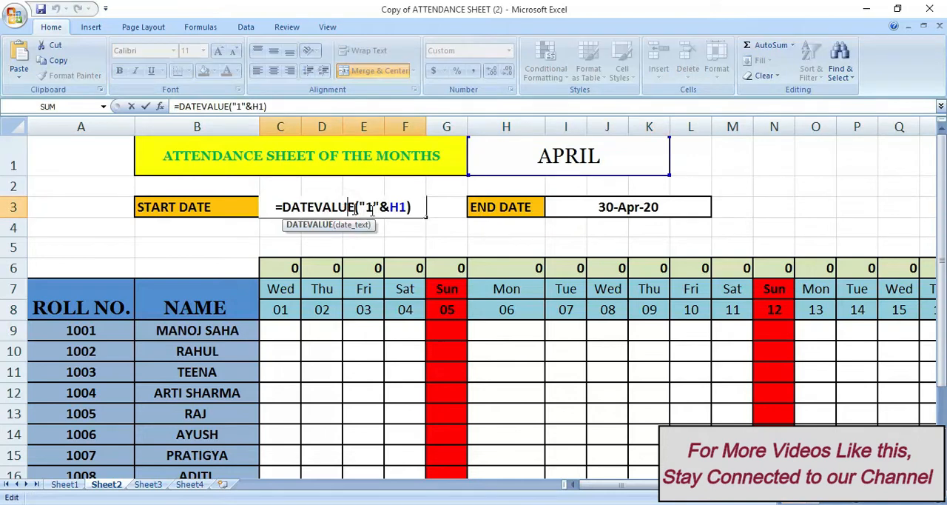
left_click(432, 242)
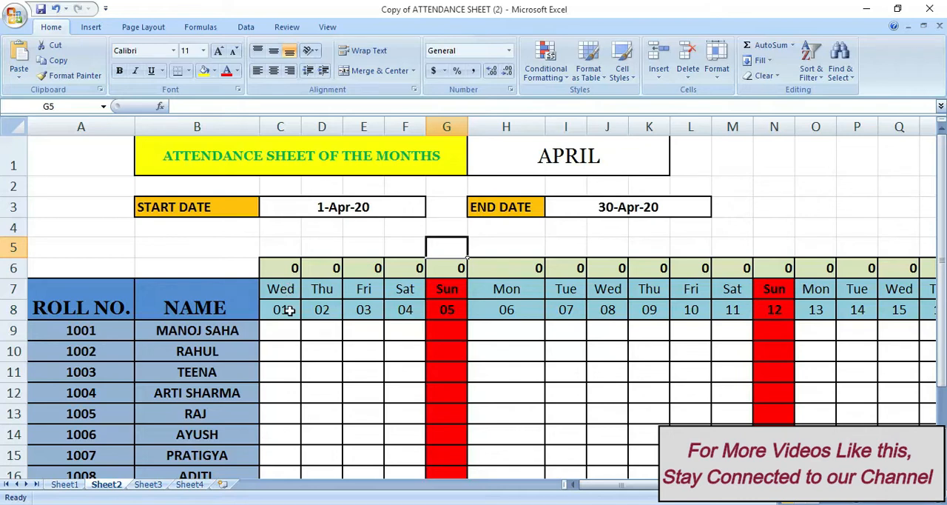
Inspect the formulas of the first three date cells in row 8 and the first weekday cell in row 7
left_click(288, 310)
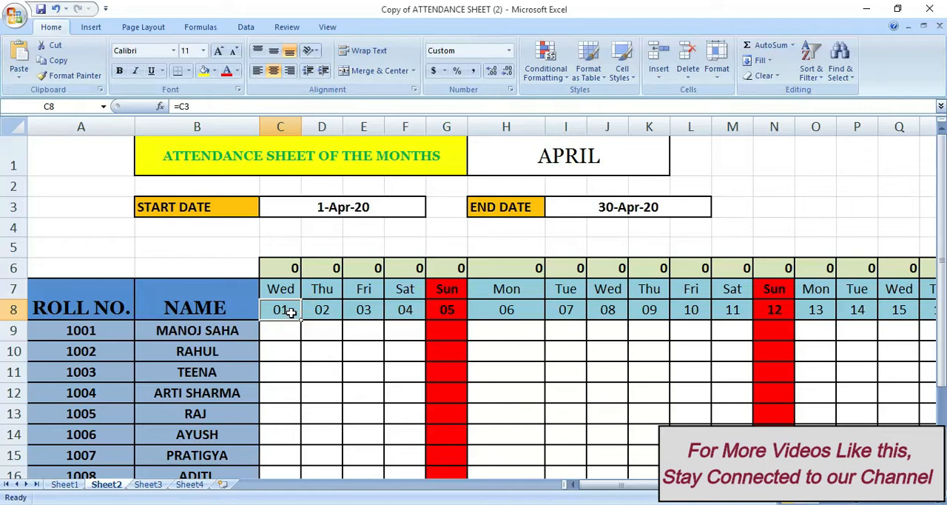
left_click(319, 309)
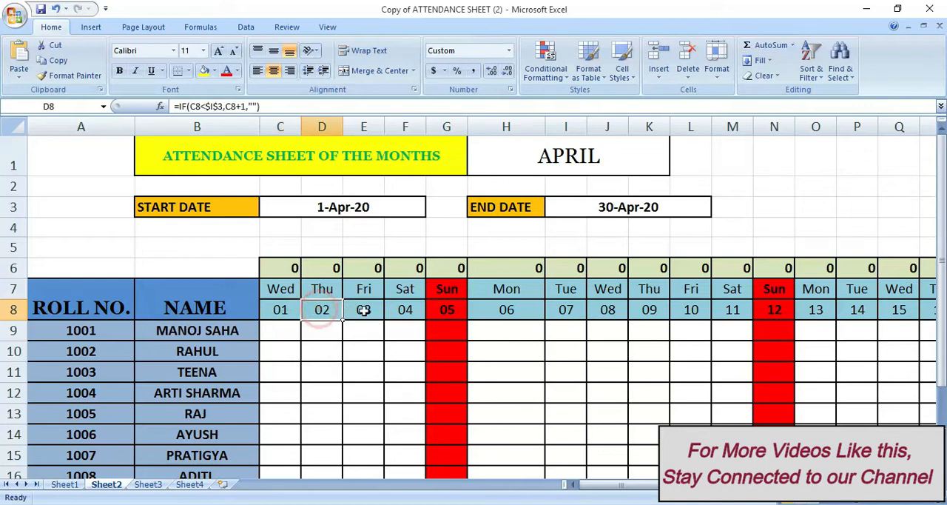
double_click(366, 310)
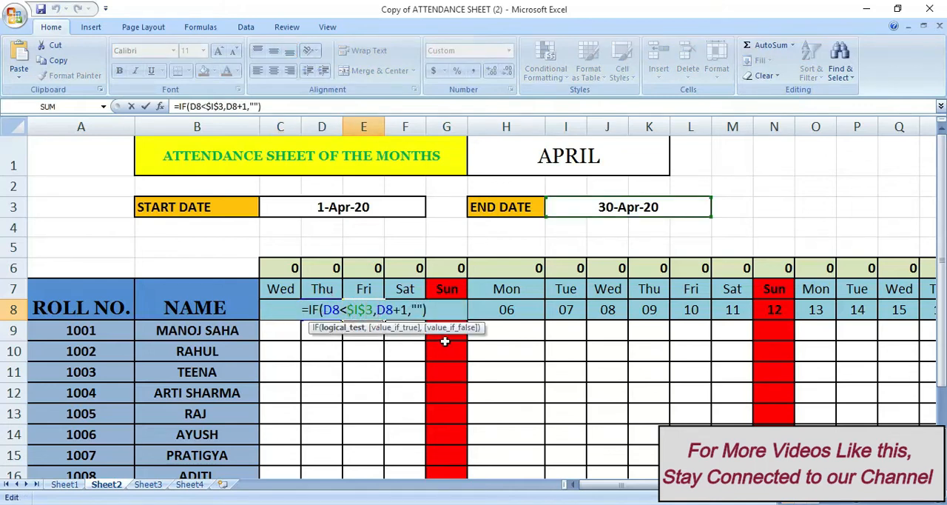
key("Return")
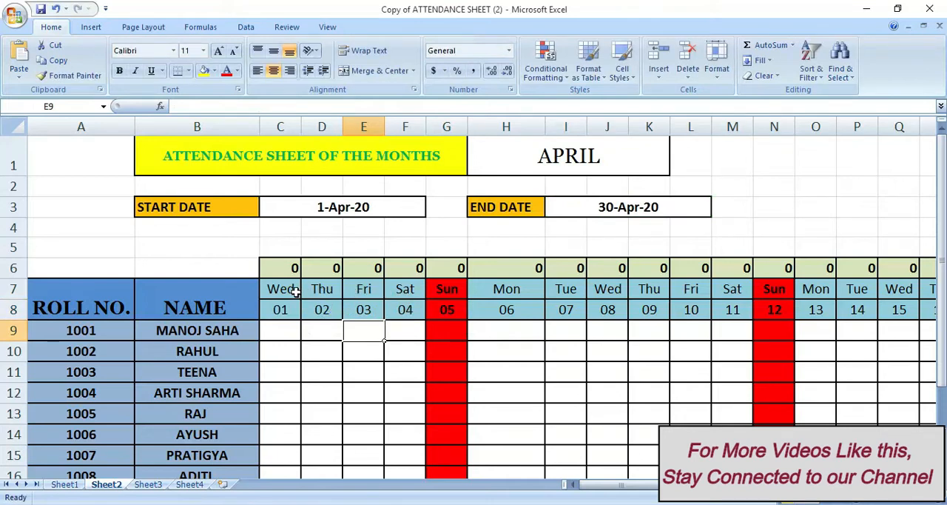
left_click(293, 290)
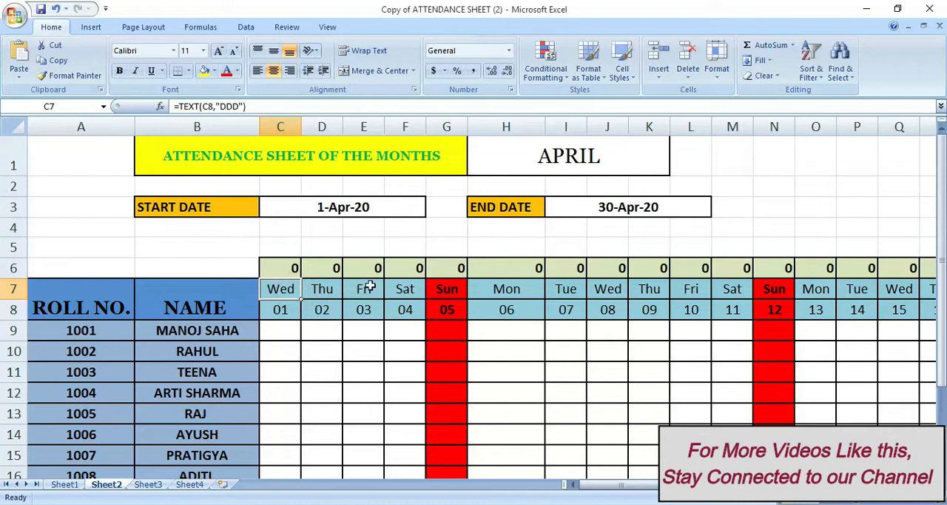
Switch the attendance month to JULY and check the first date and weekday cells, C8 and C7
double_click(613, 151)
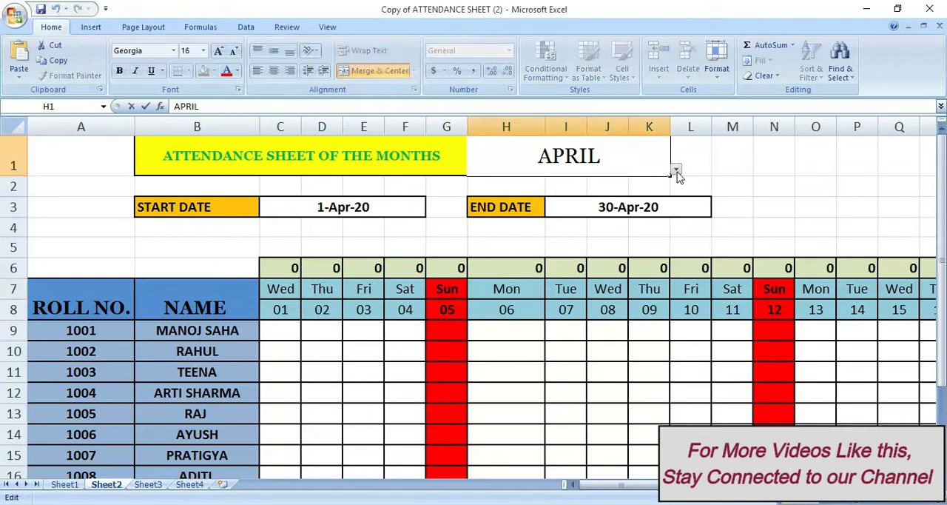
left_click(676, 170)
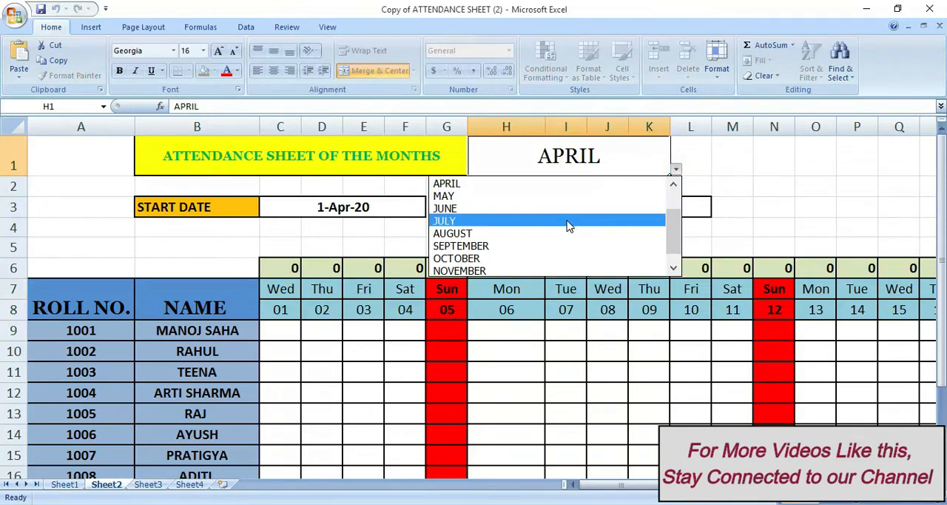
left_click(569, 222)
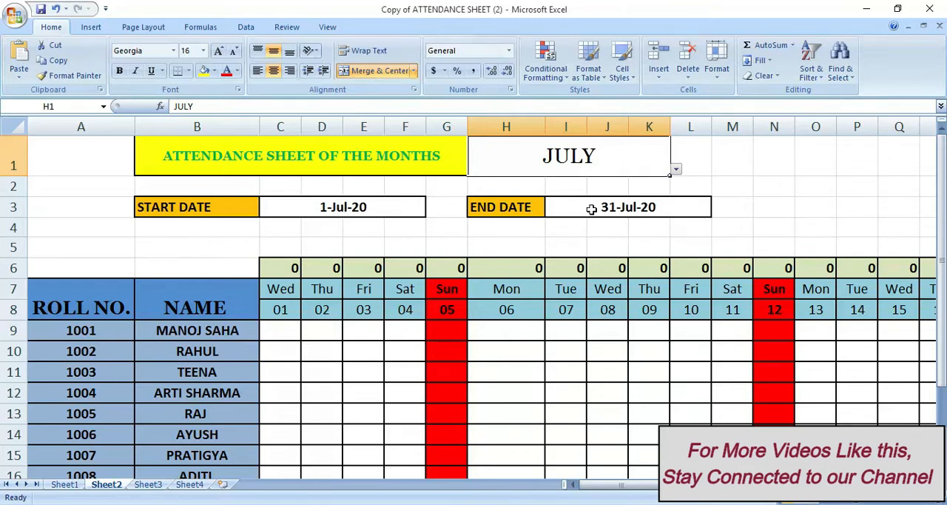
left_click(284, 311)
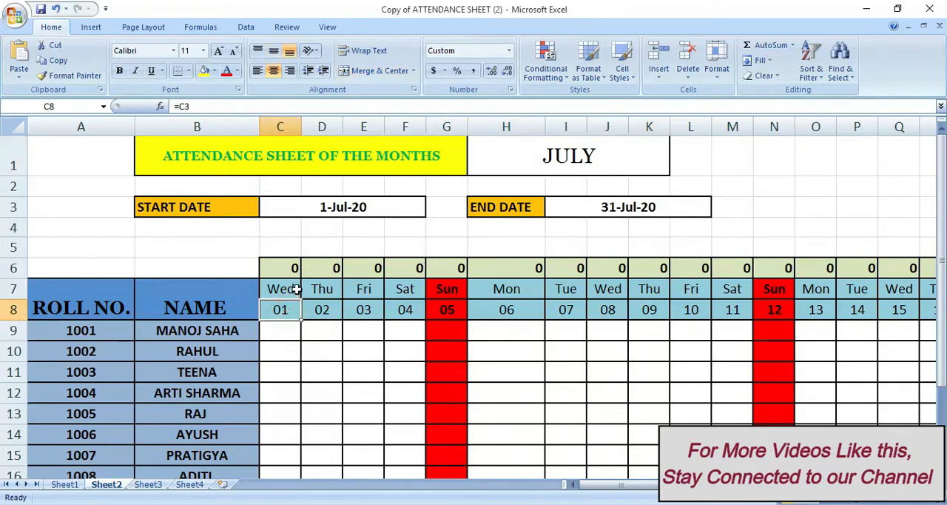
left_click(294, 290)
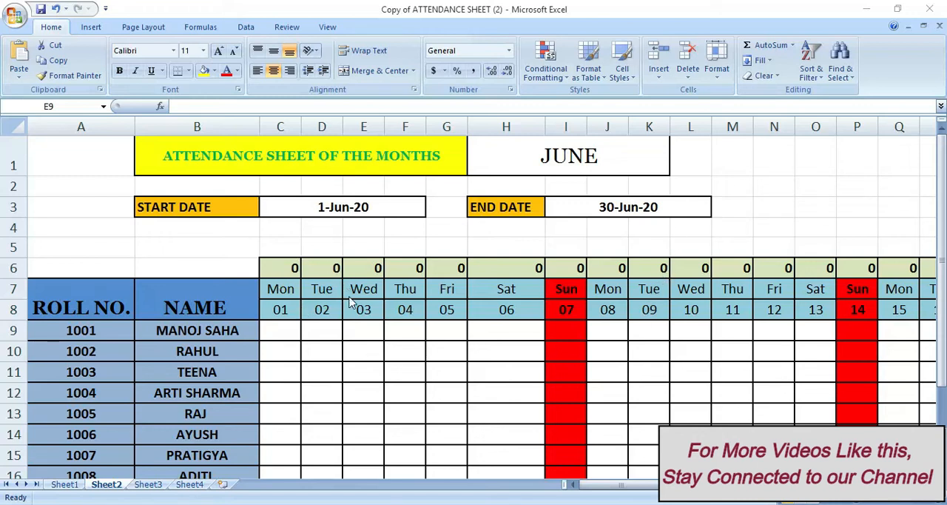
Switch the attendance month in H1 to SEPTEMBER
left_click(372, 331)
left_click(460, 331)
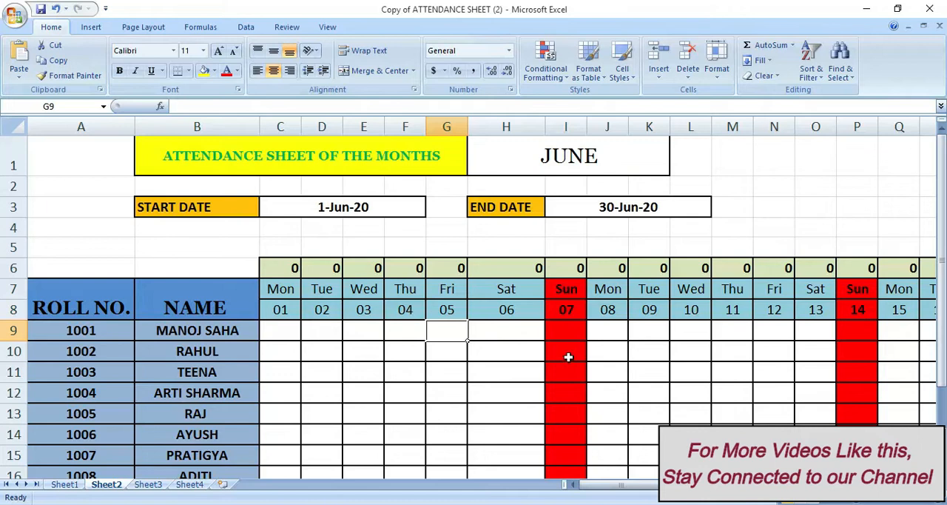
left_click(608, 170)
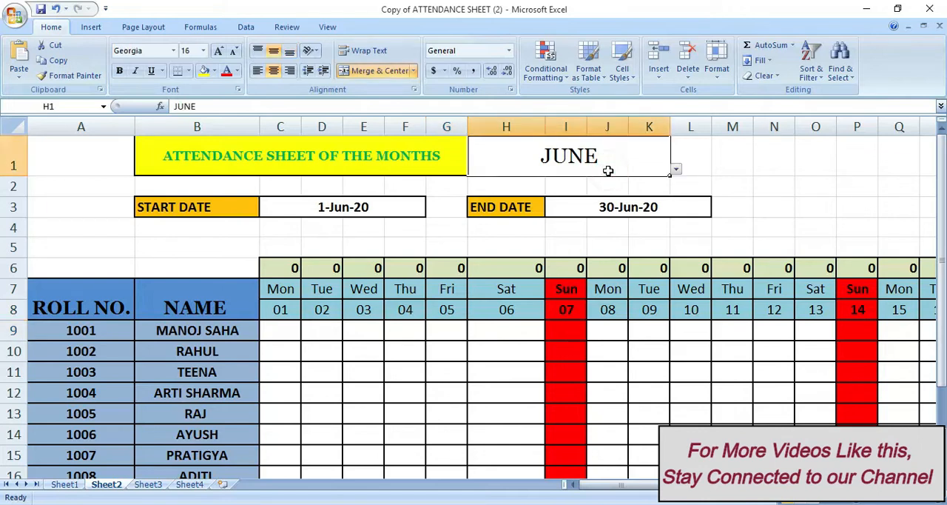
left_click(676, 170)
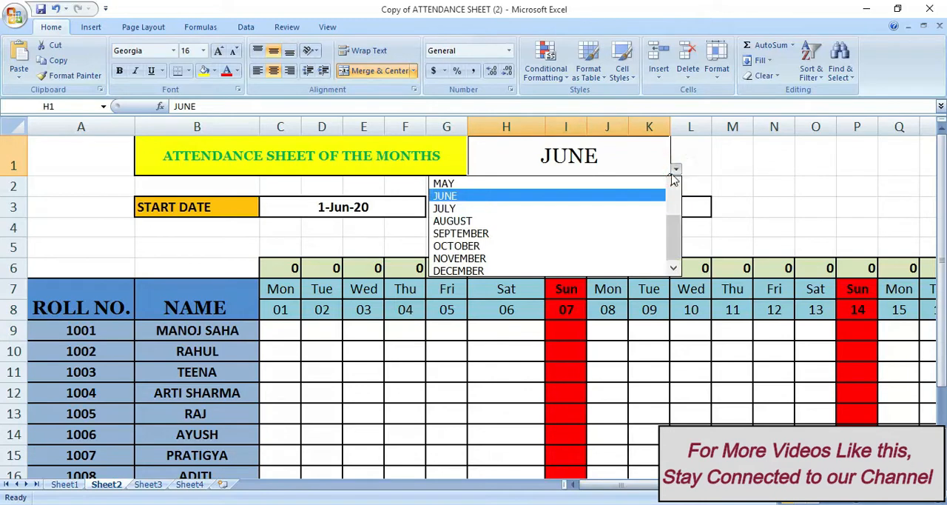
left_click(568, 234)
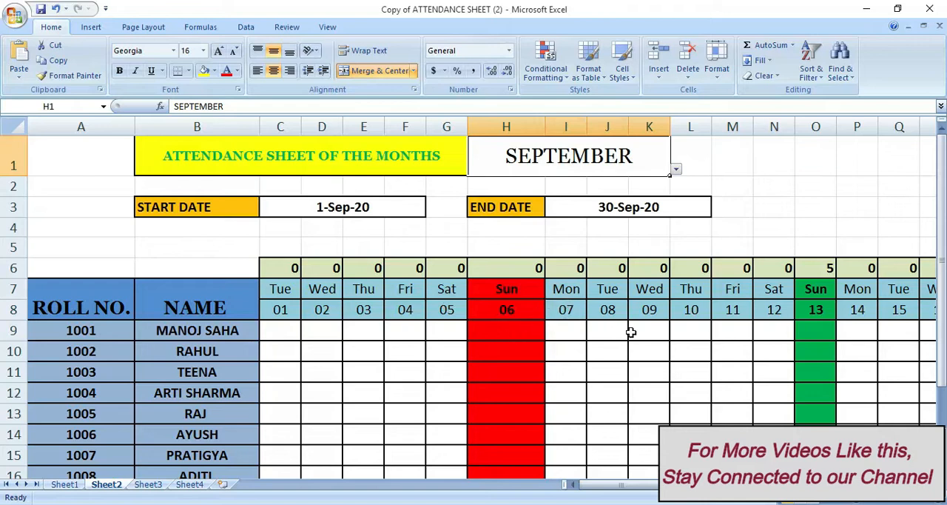
left_click(608, 371)
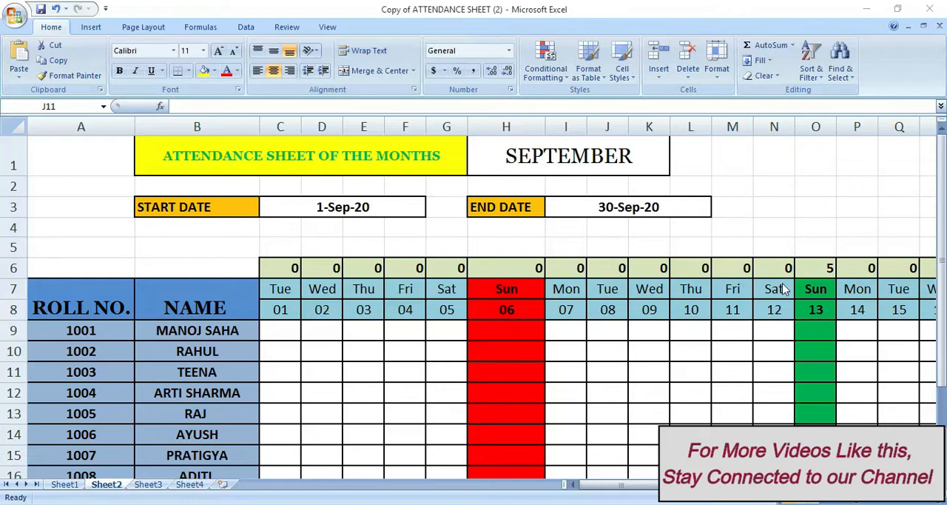
Inspect the weekday formula and the holiday-match formula above 13 September, in cells O7 and O6
left_click(825, 285)
left_click(823, 293)
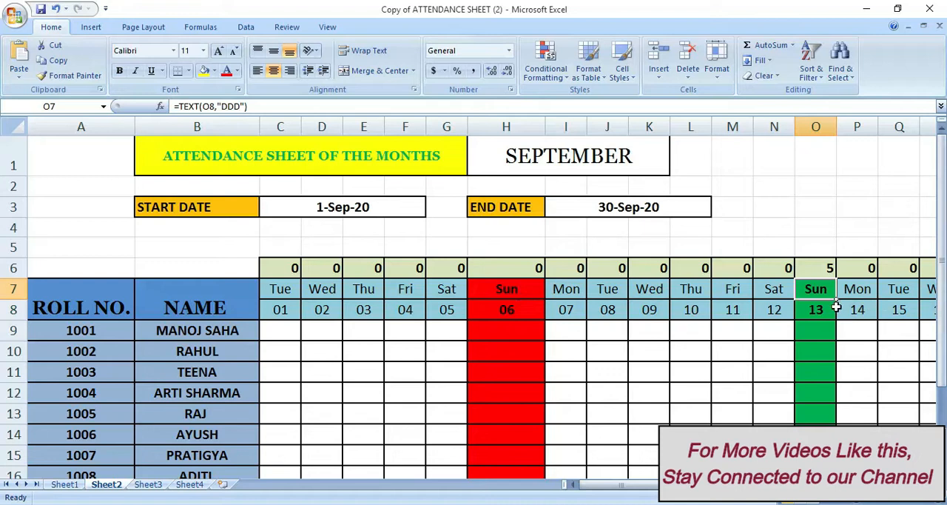
left_click(821, 268)
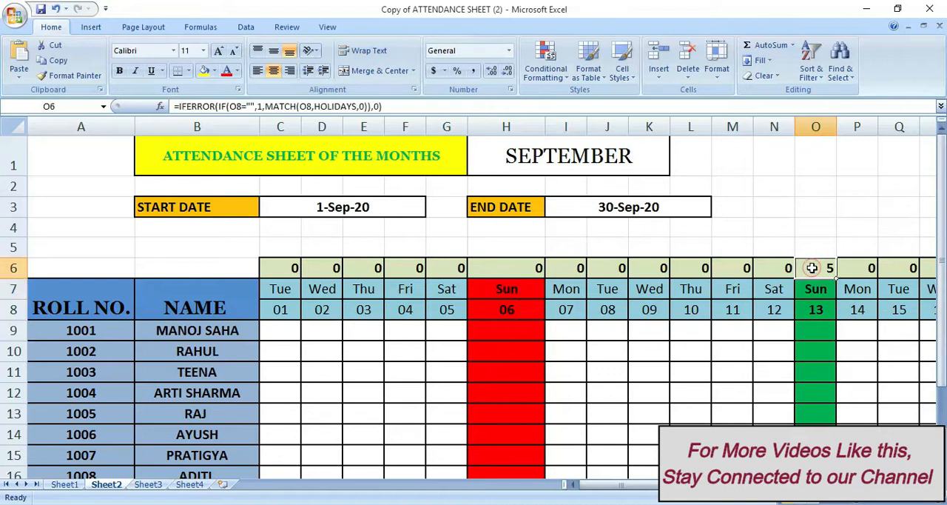
Switch the attendance month in H1 to OCTOBER
left_click(642, 156)
left_click(675, 169)
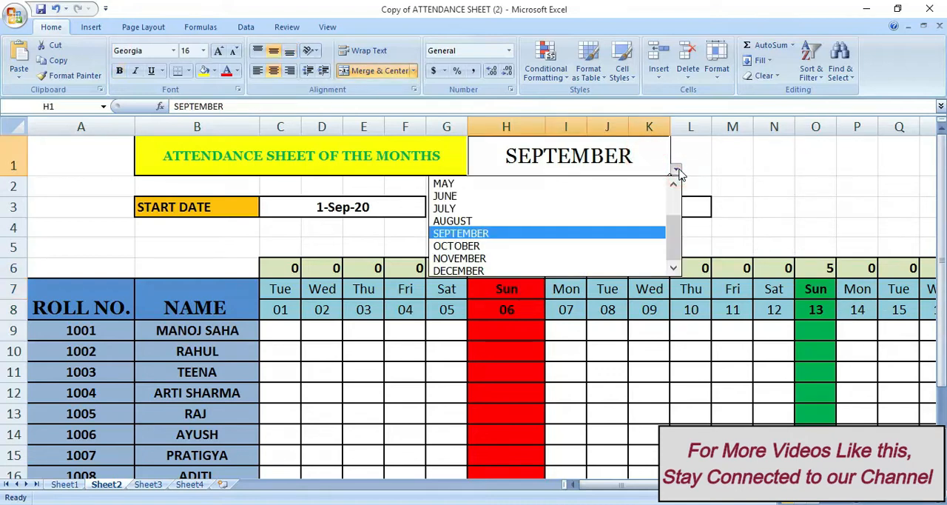
left_click(577, 245)
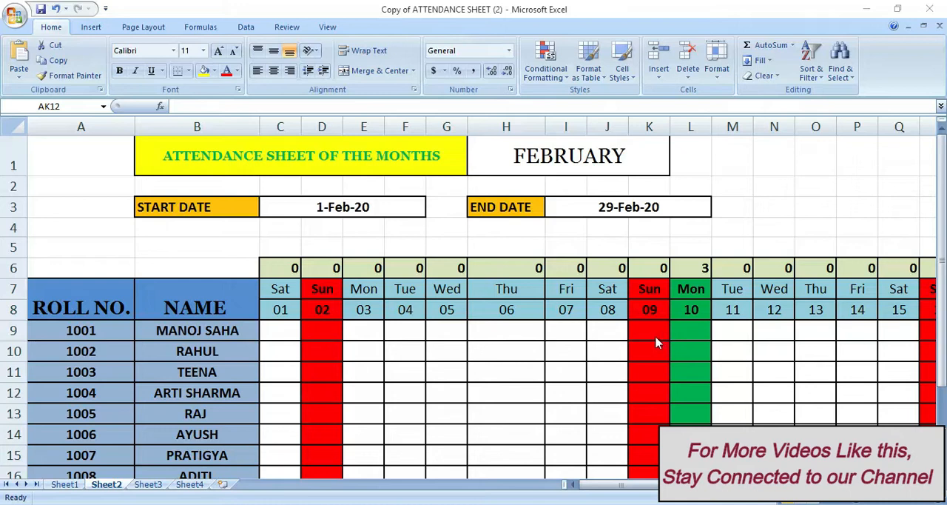
left_click(639, 329)
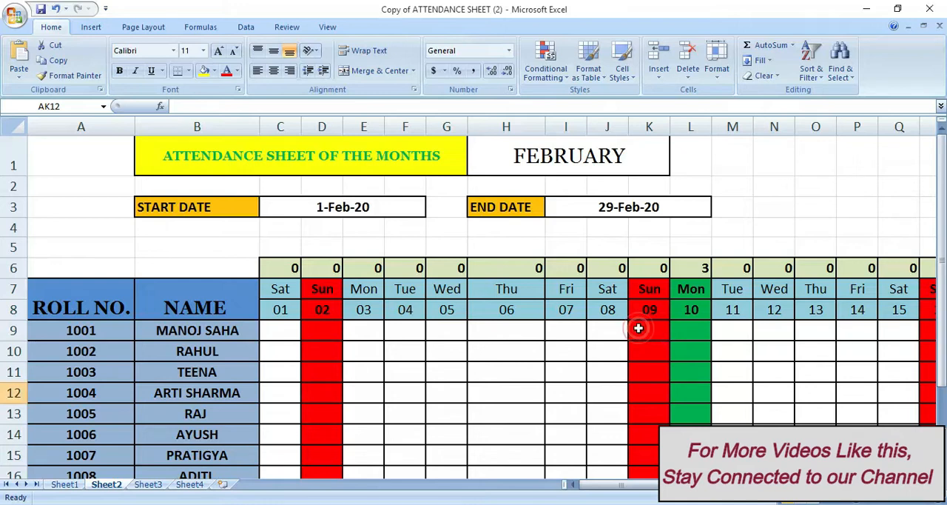
left_click(497, 338)
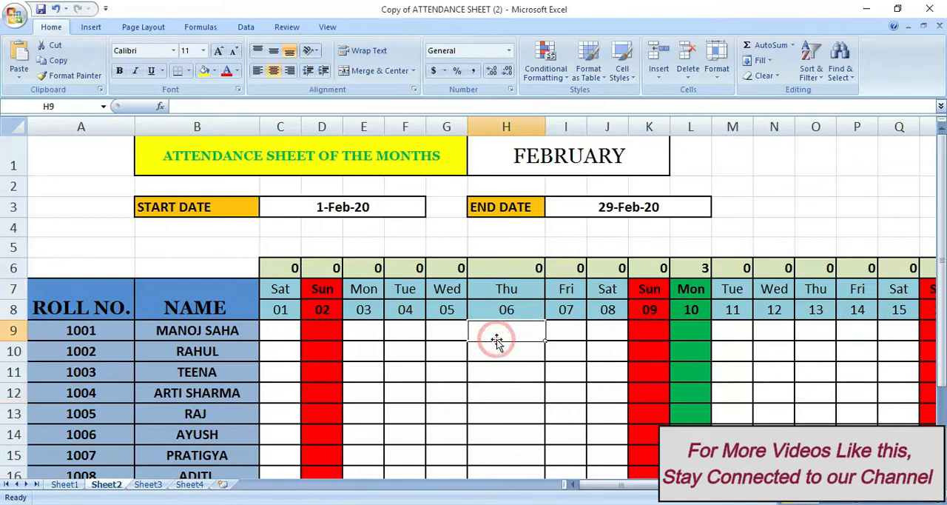
left_click(572, 332)
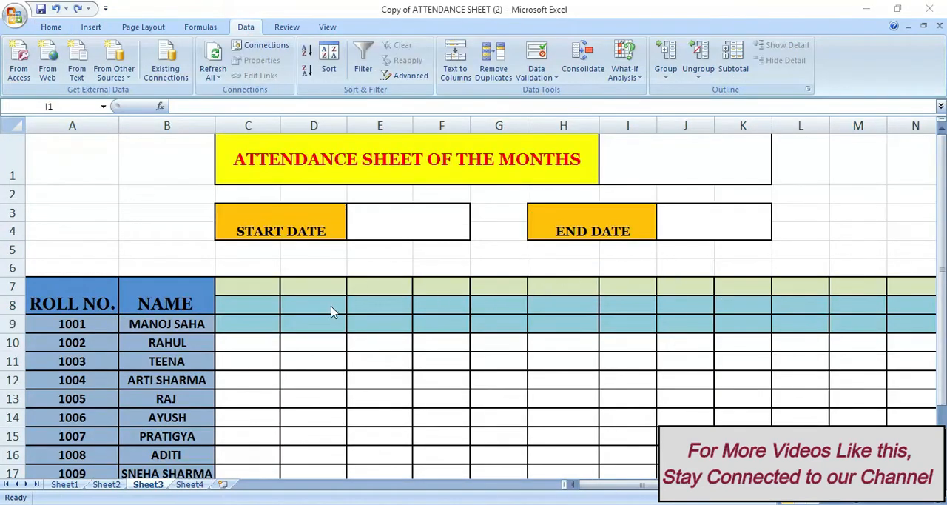
left_click(332, 171)
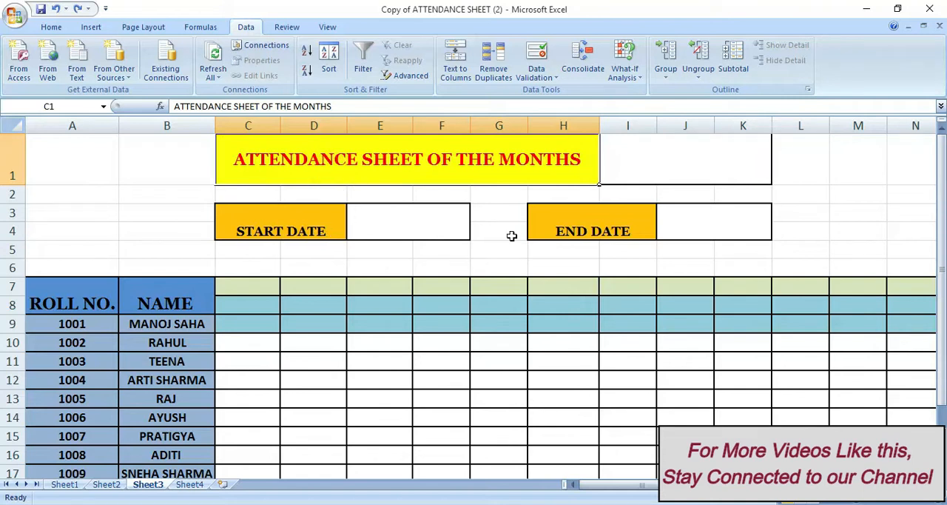
scroll(211, 305, "down", 1)
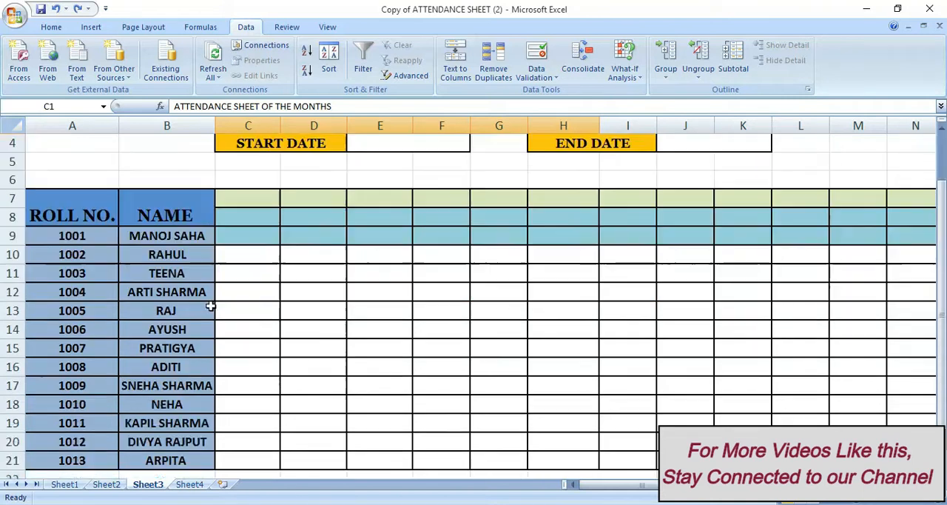
scroll(414, 290, "up", 1)
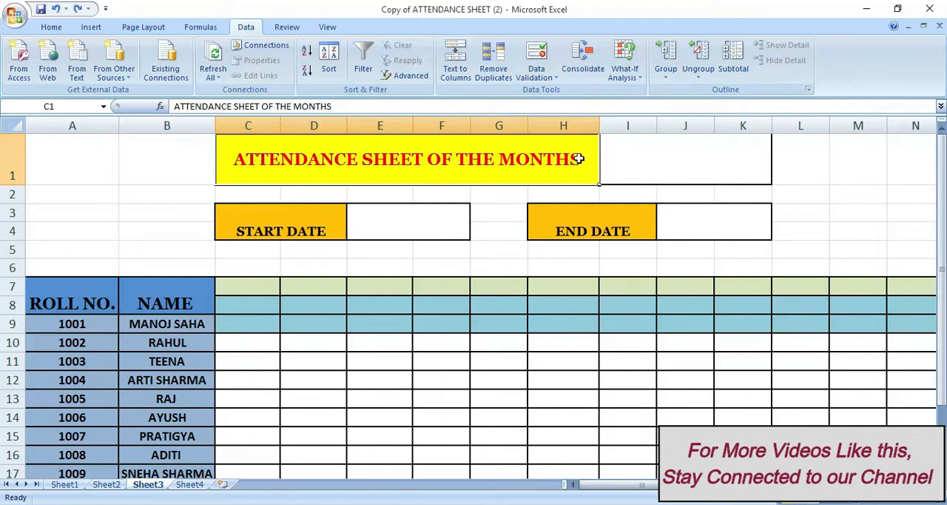
Add list data validation to the blank month cell I1 with source =months, and check its drop-down entries
left_click(650, 163)
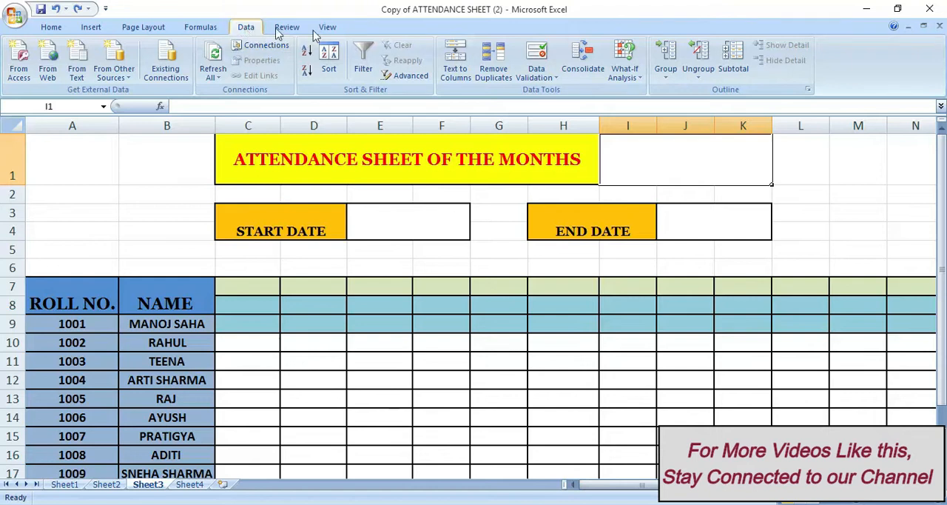
left_click(545, 77)
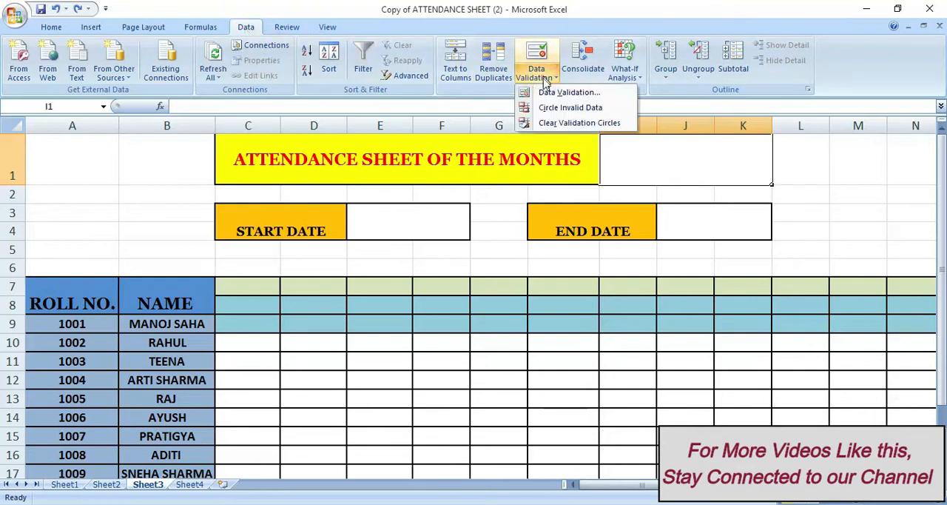
left_click(549, 92)
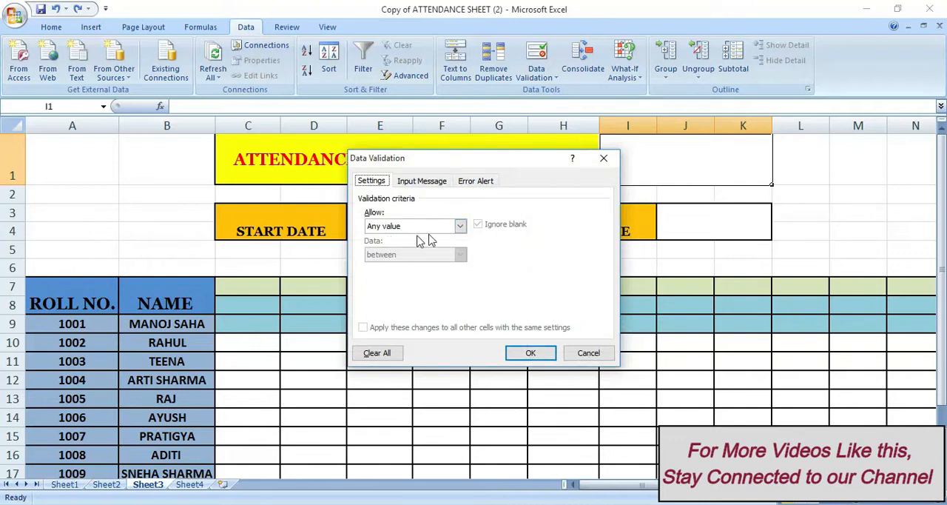
left_click(460, 227)
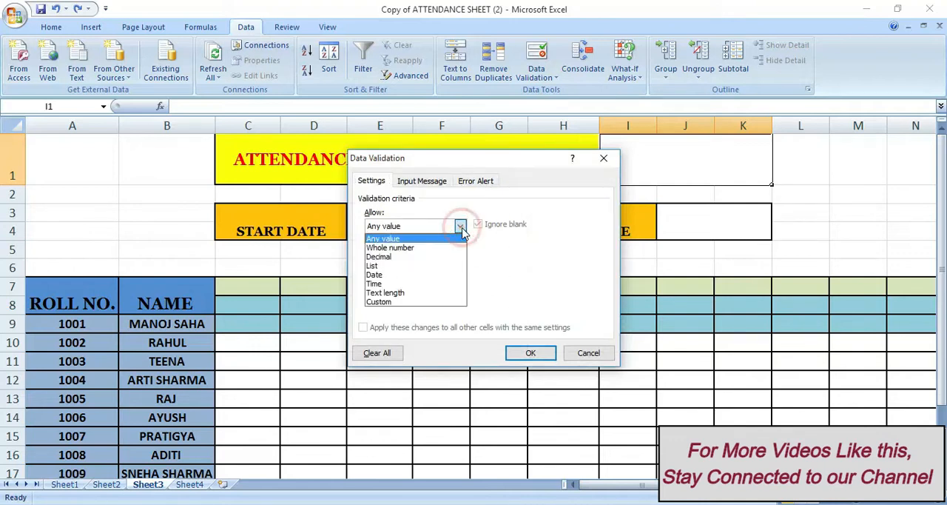
left_click(427, 266)
left_click(399, 283)
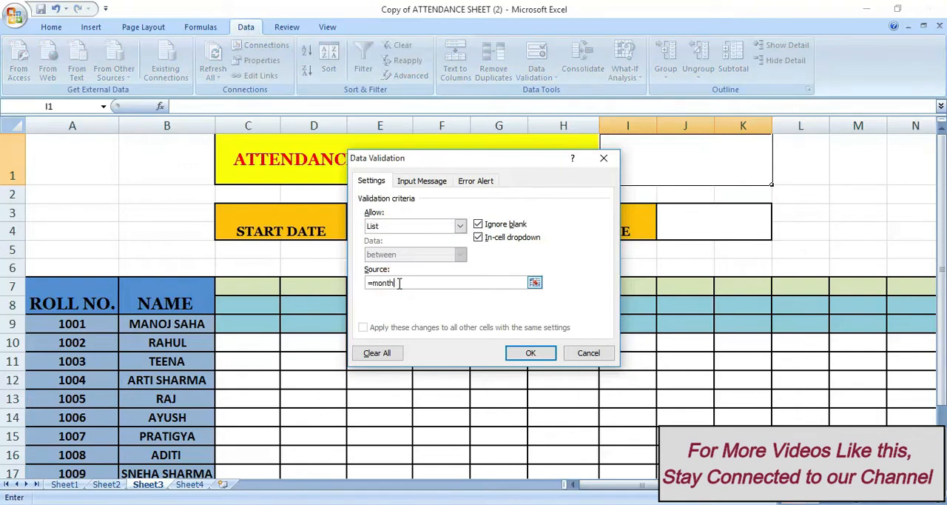
left_click(527, 353)
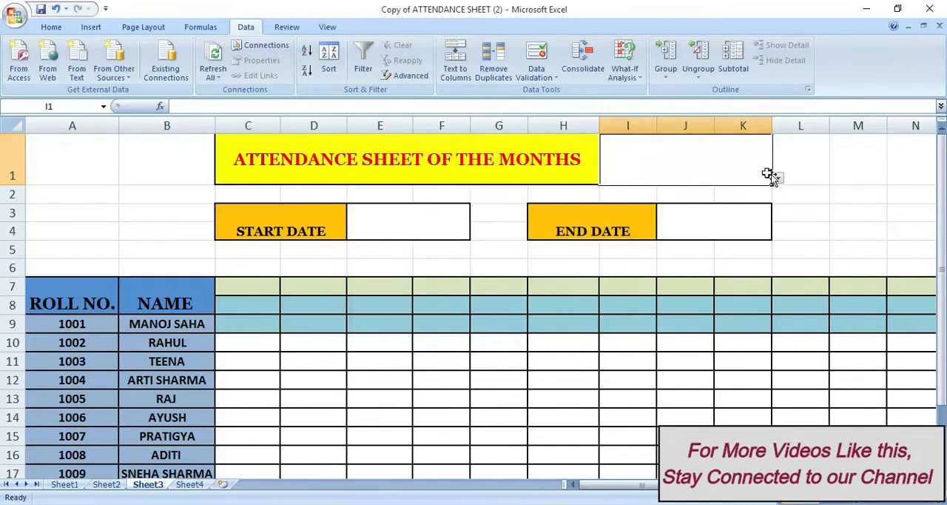
left_click(777, 178)
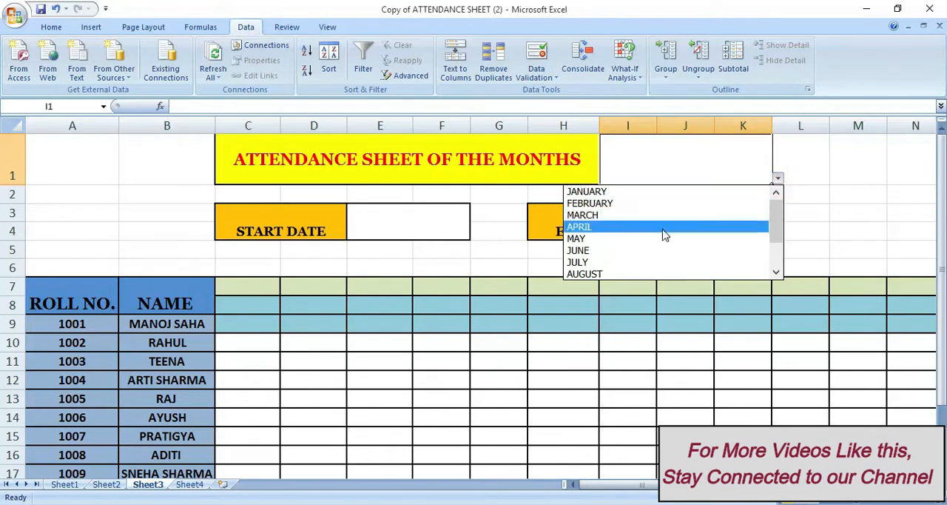
left_click(802, 192)
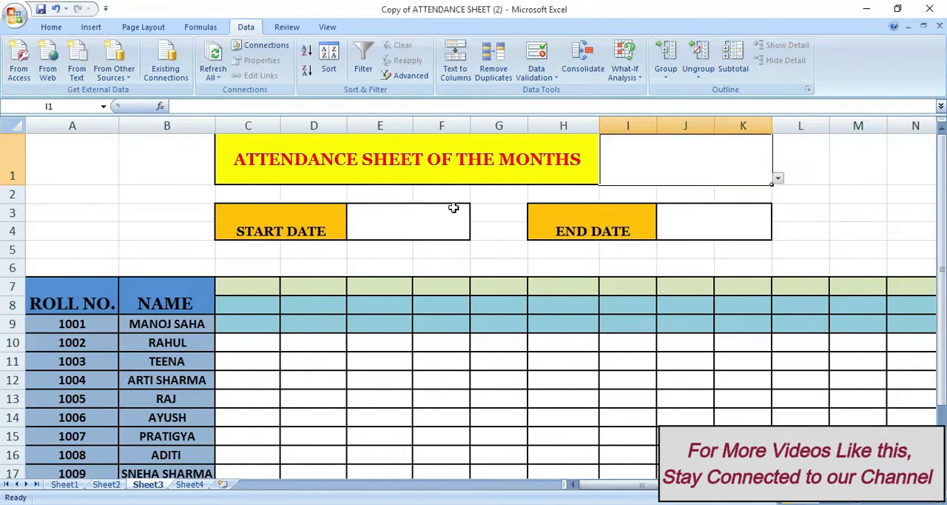
left_click(403, 230)
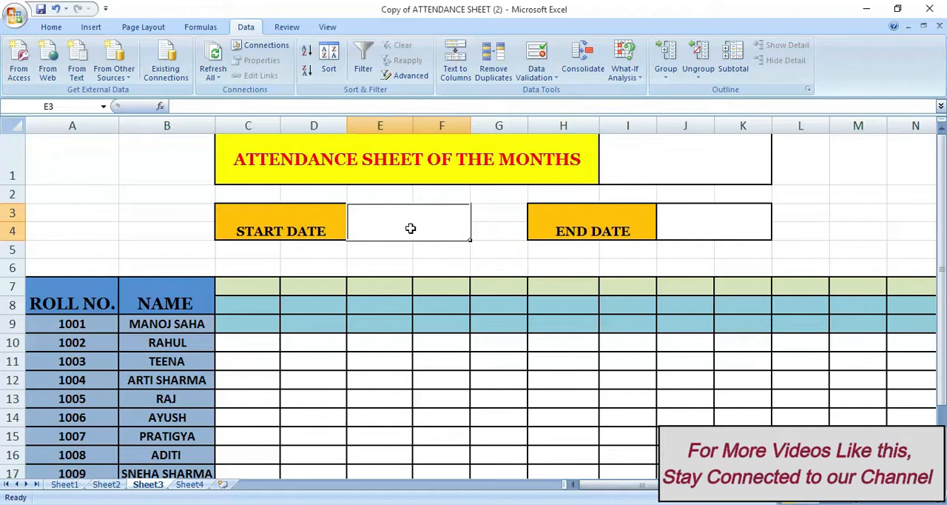
left_click(694, 229)
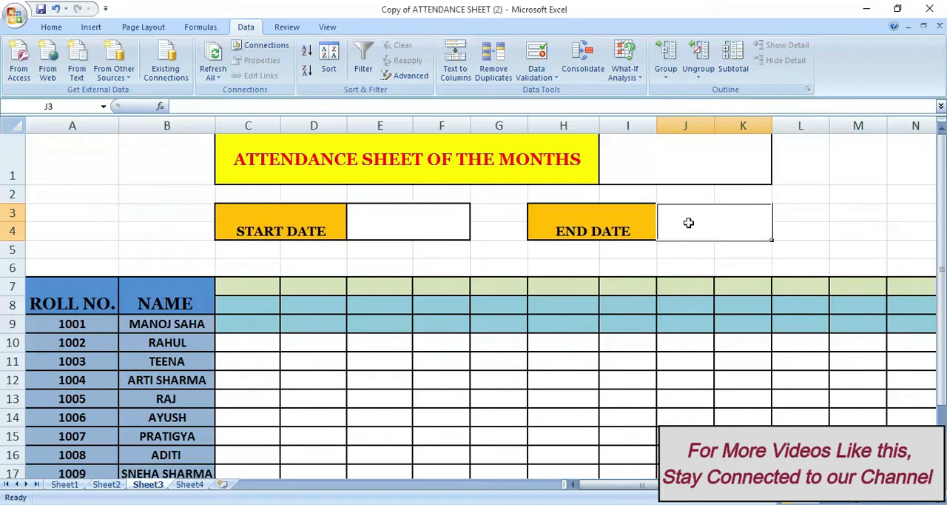
left_click(705, 222)
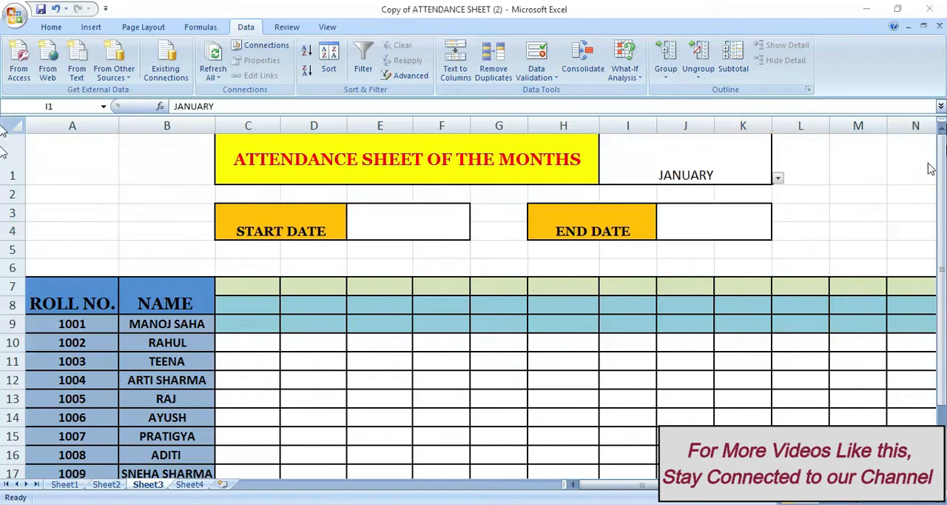
Set the attendance month in I1 to MARCH
left_click(778, 179)
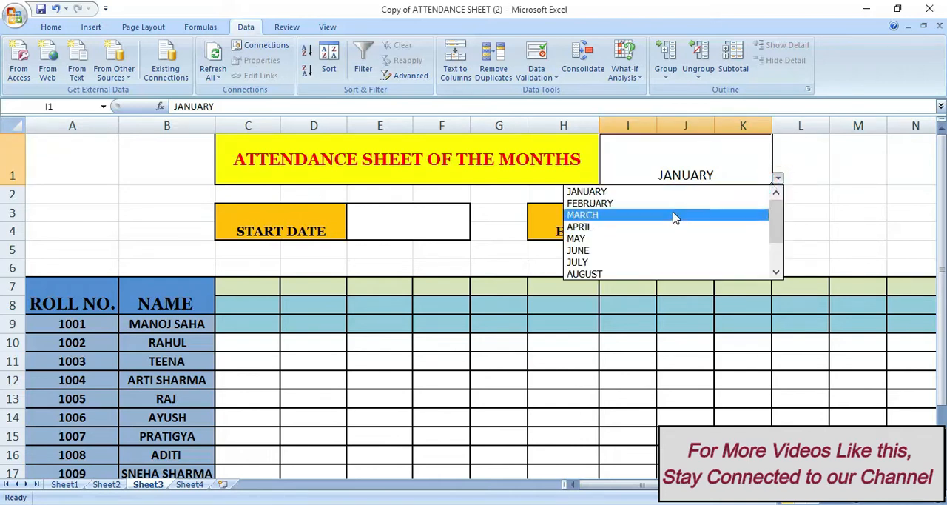
left_click(675, 216)
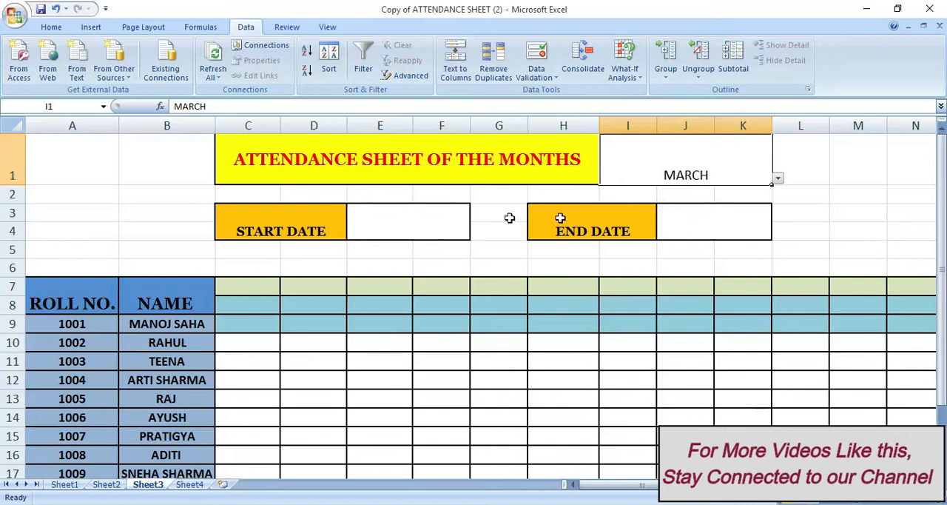
Enter the formula =DATEVALUE("1"&I1) in the START DATE cell E3
left_click(373, 227)
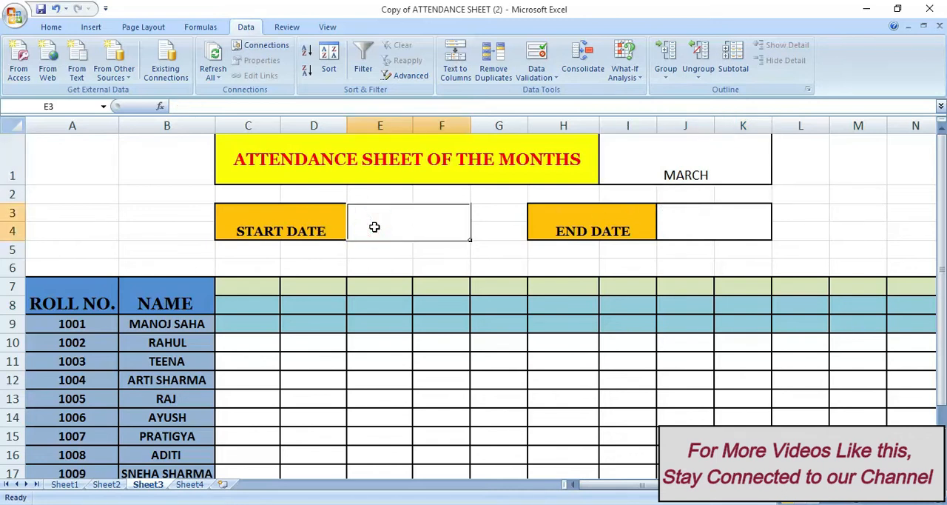
type("=")
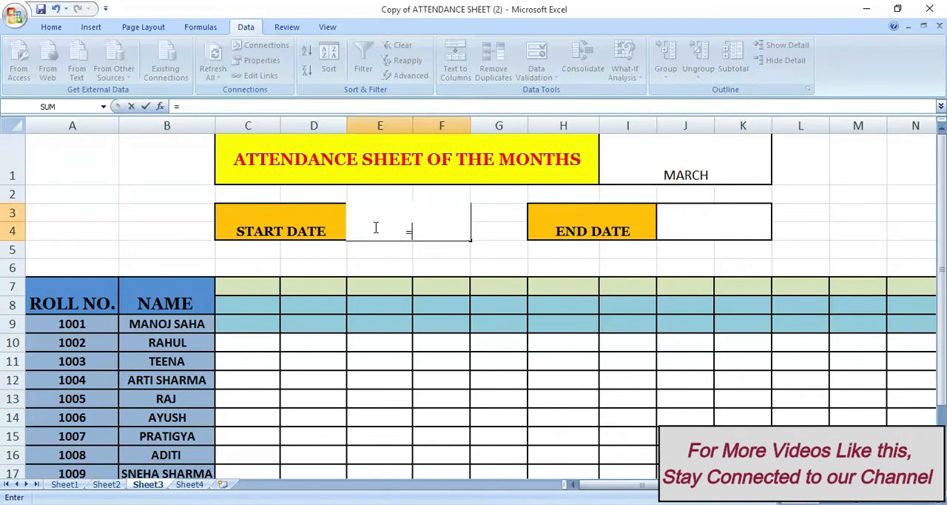
type("datev")
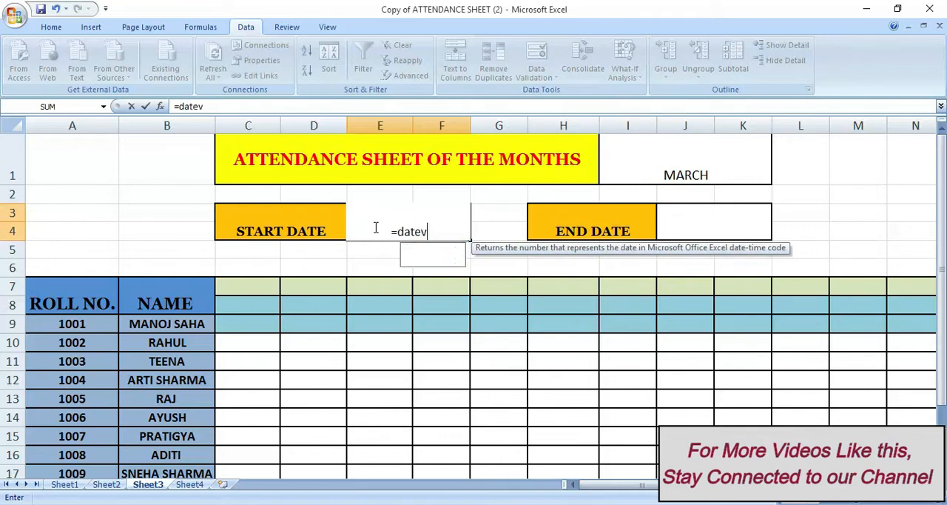
type("alue")
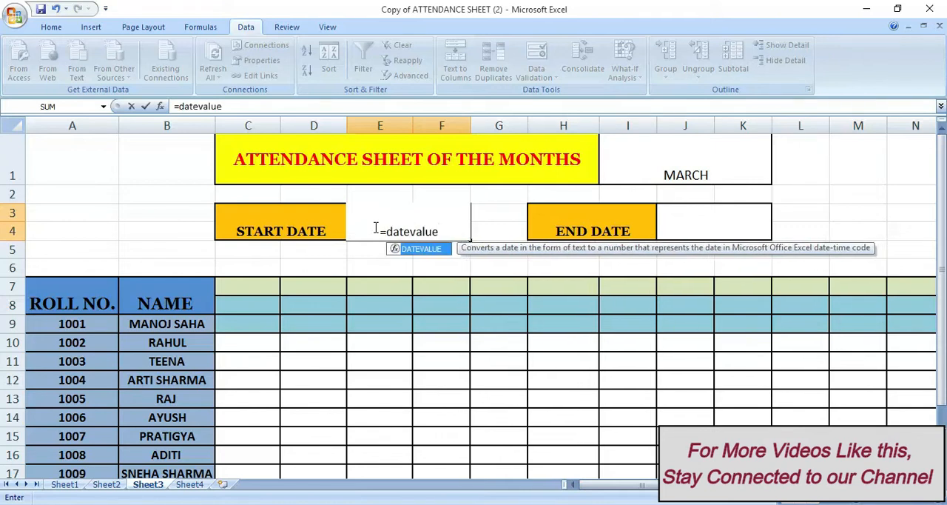
type("(\"")
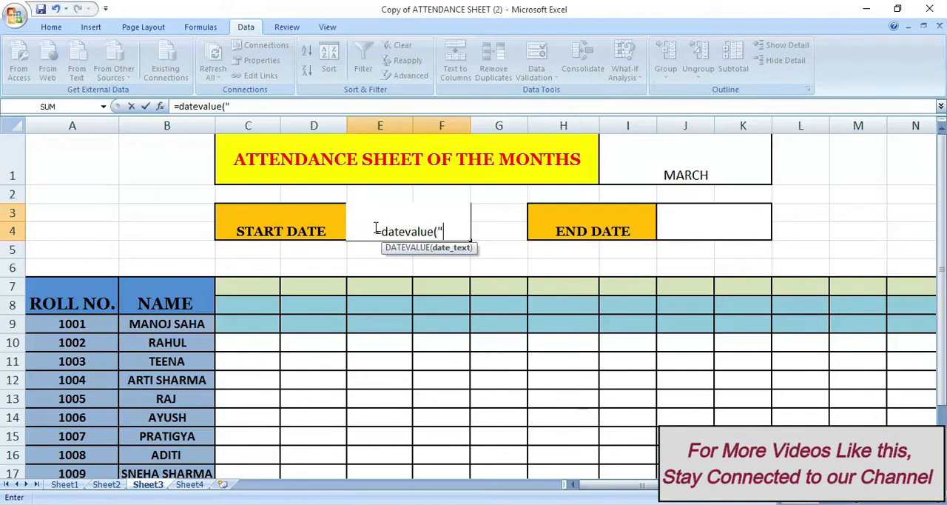
type("1\"")
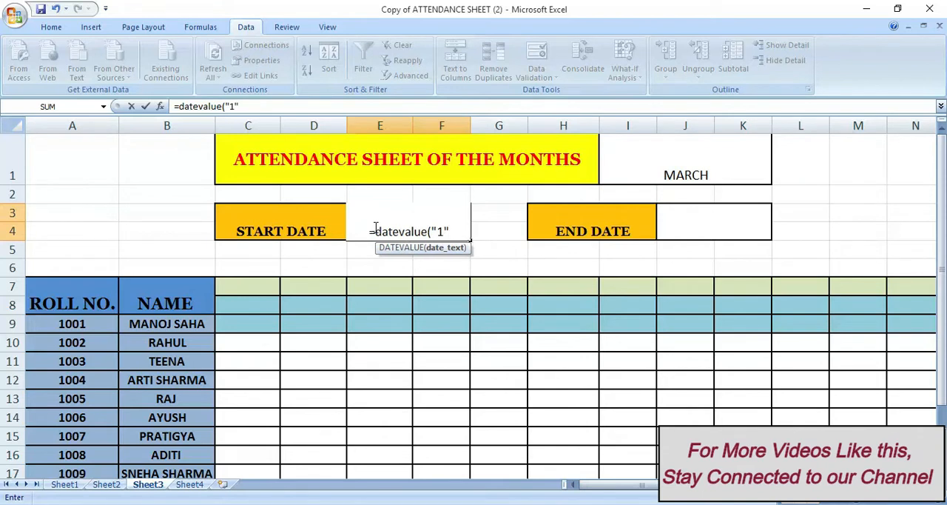
type("&")
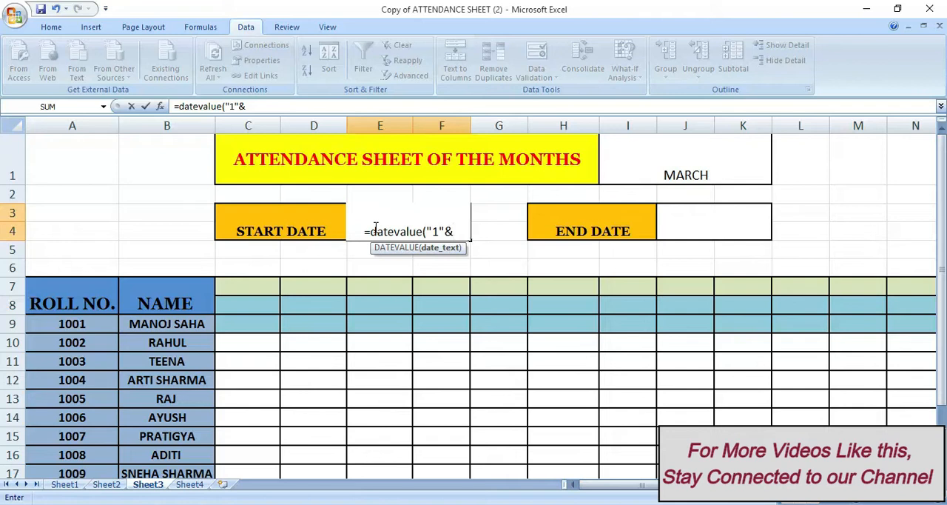
left_click(635, 150)
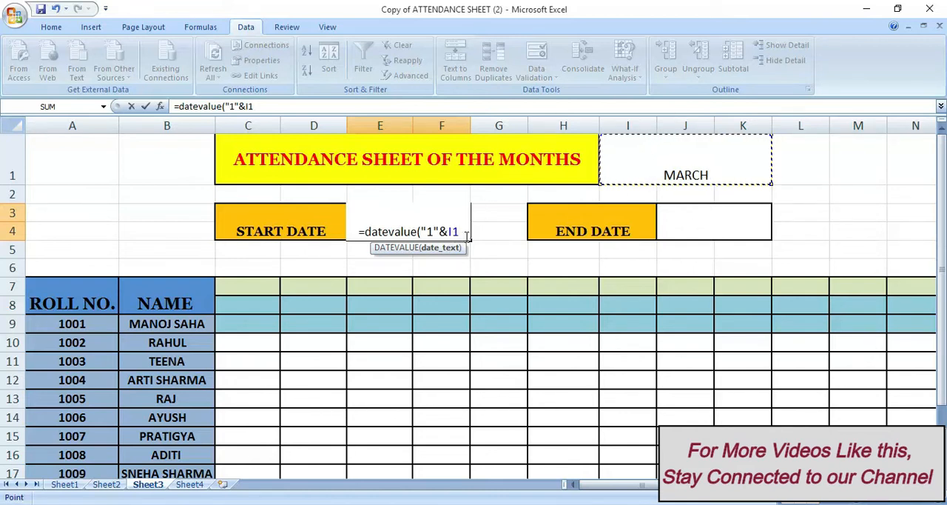
type(")")
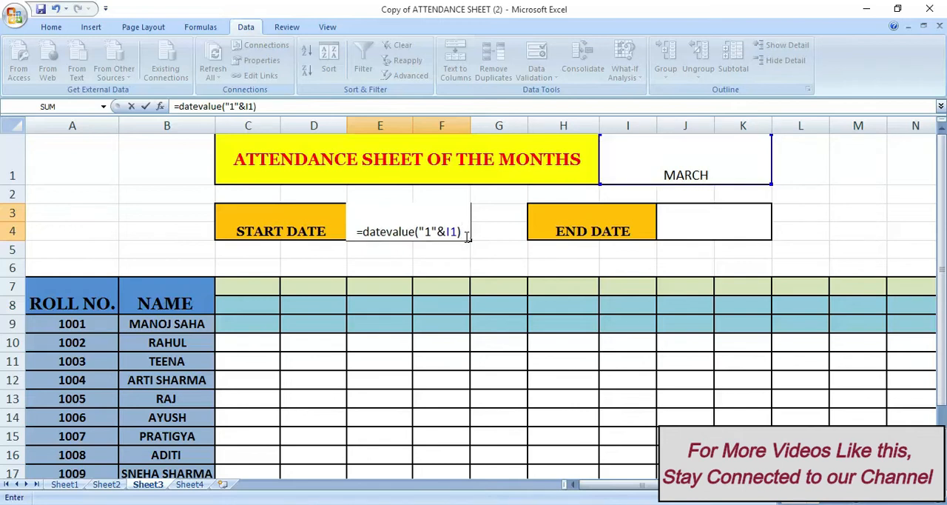
key("Return")
Format the START DATE cell E3 with the custom number format d-mmm-yy
left_click(418, 228)
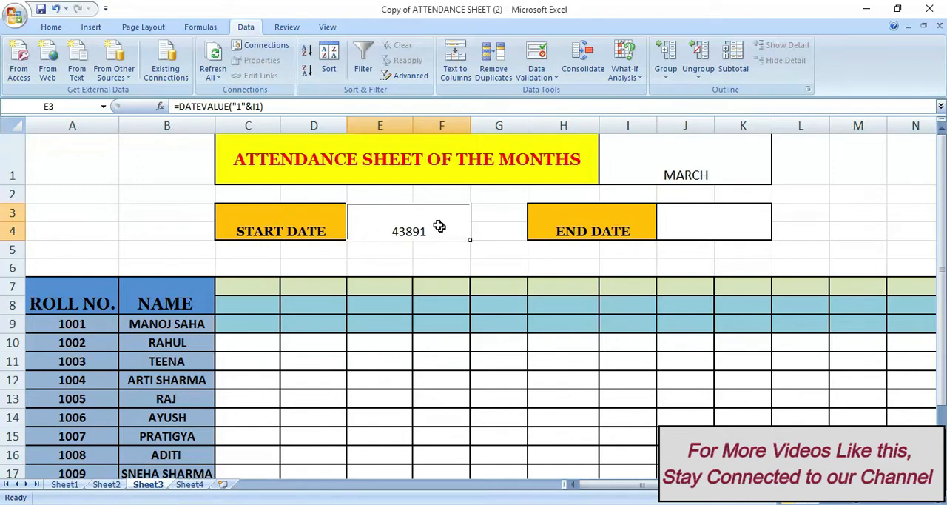
right_click(434, 229)
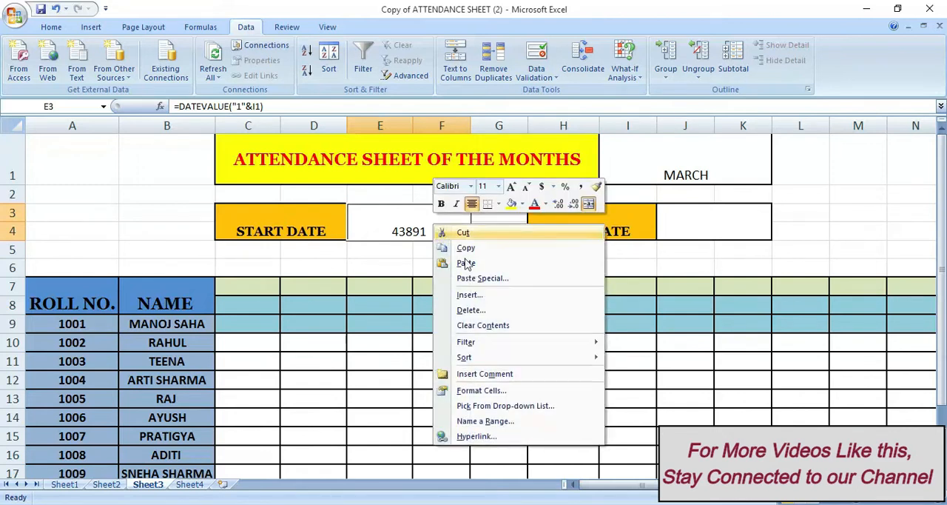
left_click(508, 392)
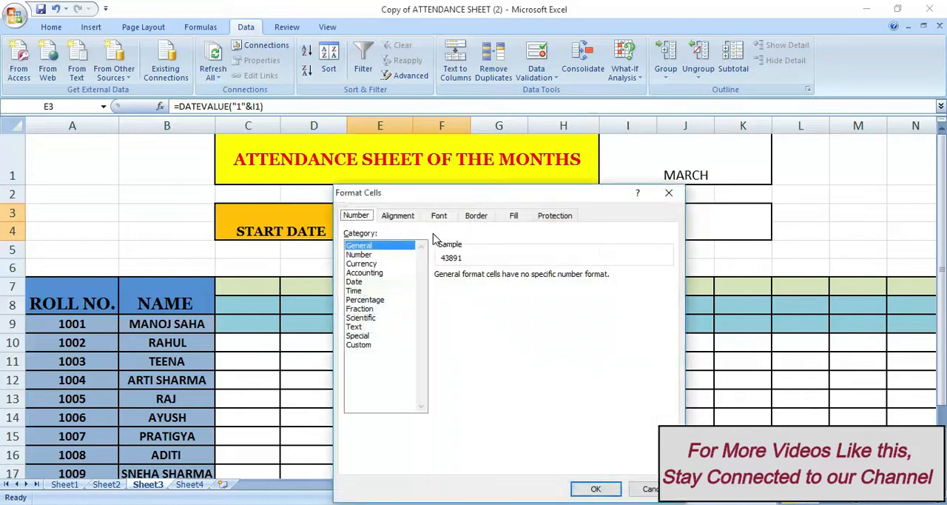
left_click(354, 282)
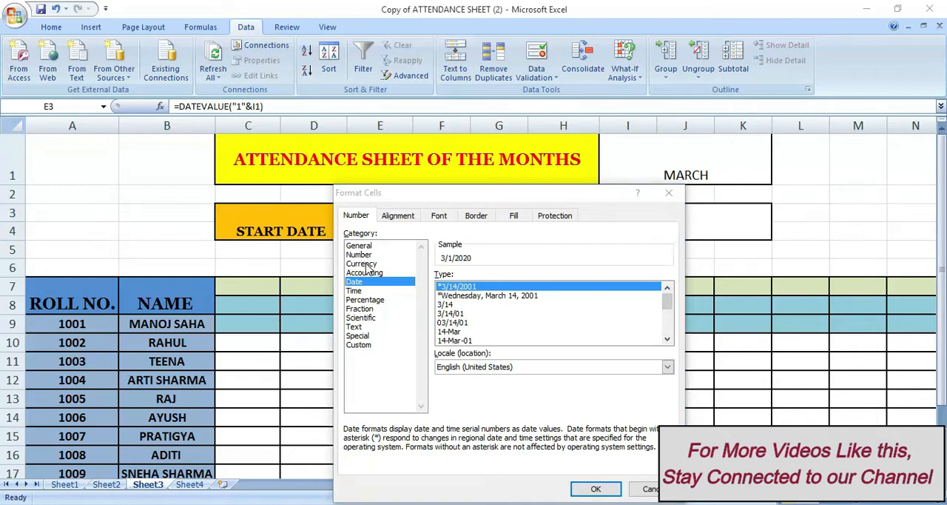
left_click(361, 345)
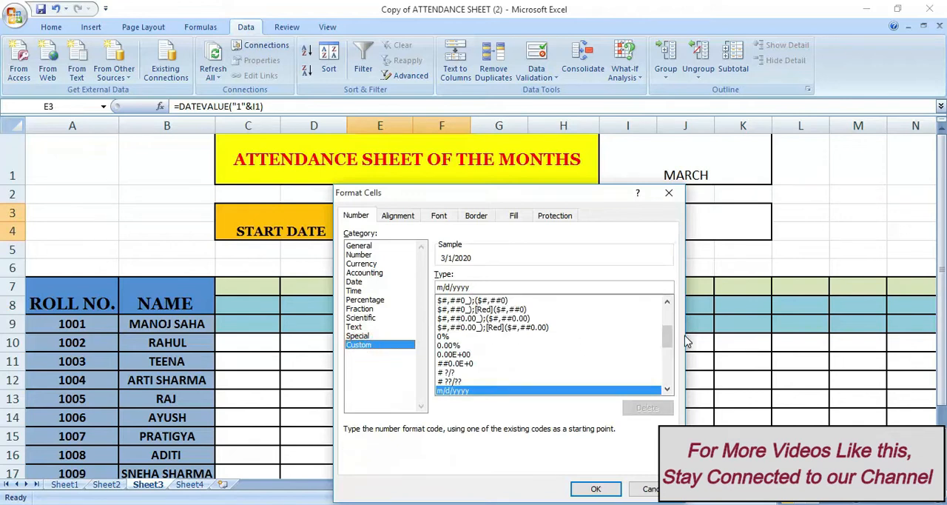
left_click_drag(668, 337, 668, 309)
left_click(469, 302)
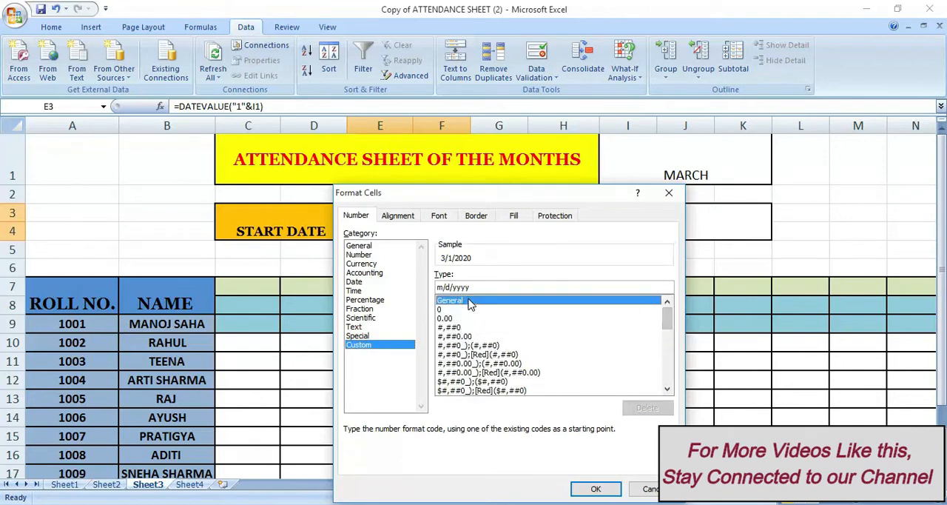
left_click(472, 289)
key("BackSpace")
key("BackSpace")
key("BackSpace")
key("BackSpace")
key("BackSpace")
key("BackSpace")
key("BackSpace")
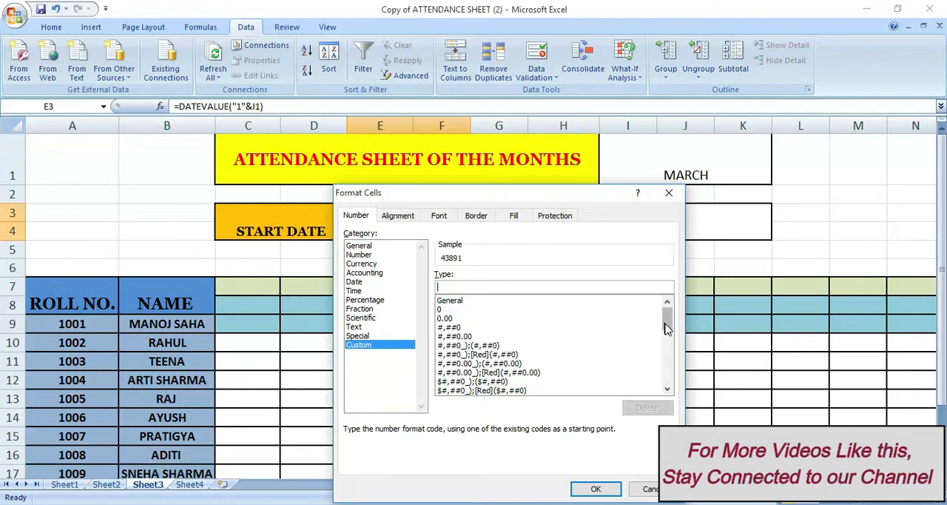
left_click_drag(667, 318, 668, 346)
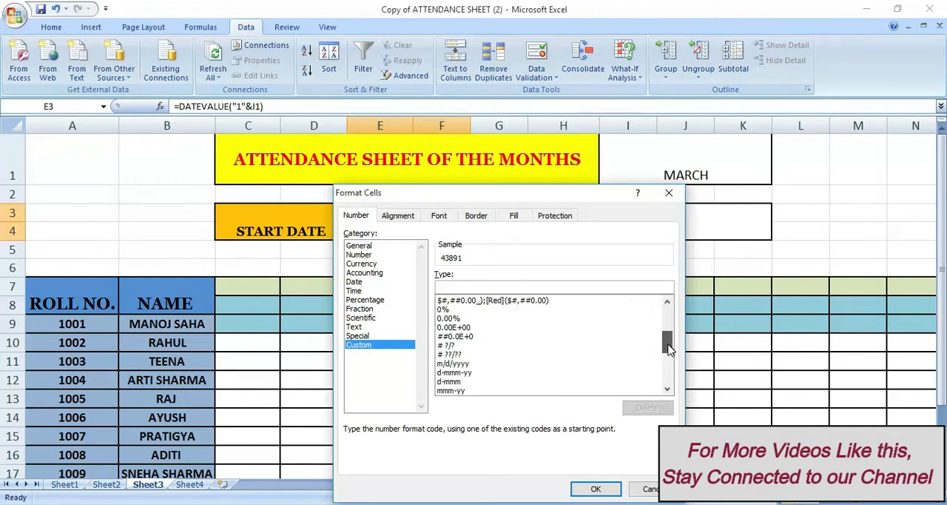
left_click(465, 372)
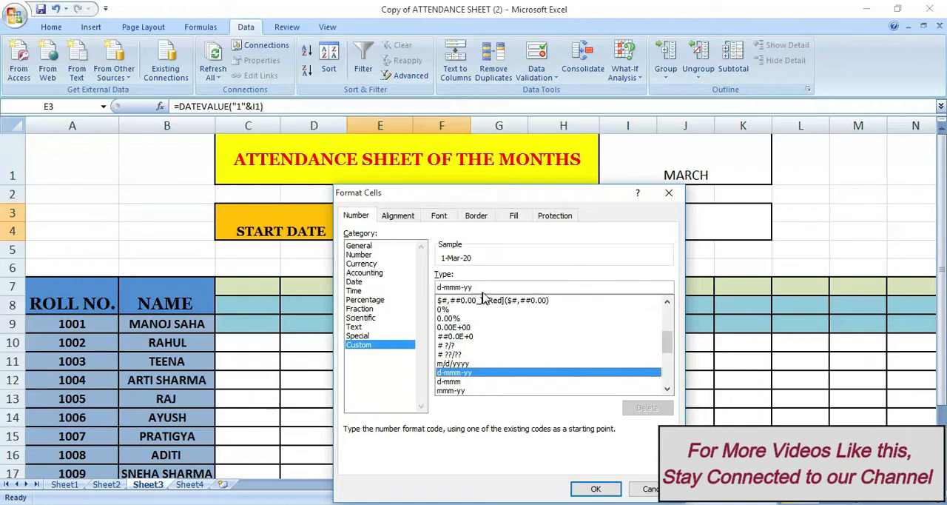
left_click(594, 490)
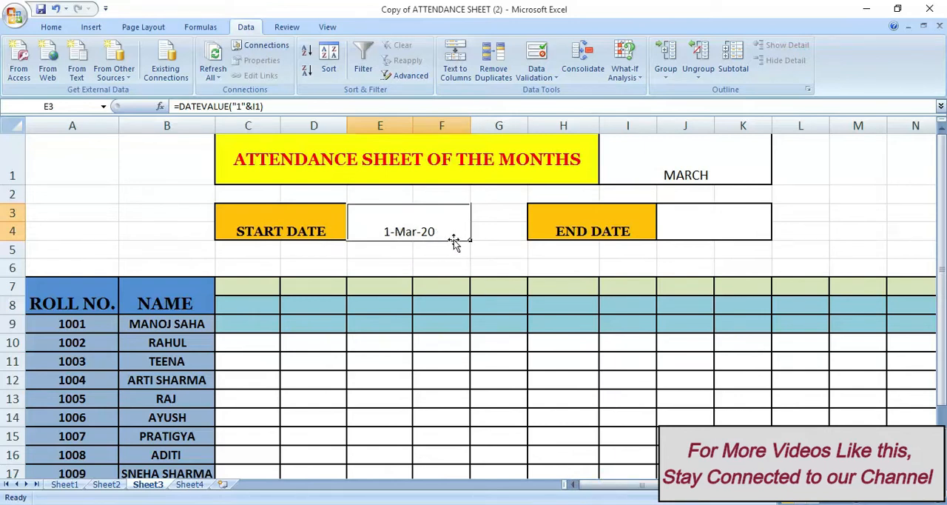
Enter the formula =EOMONTH(E3,0) in the END DATE cell J3
left_click(681, 226)
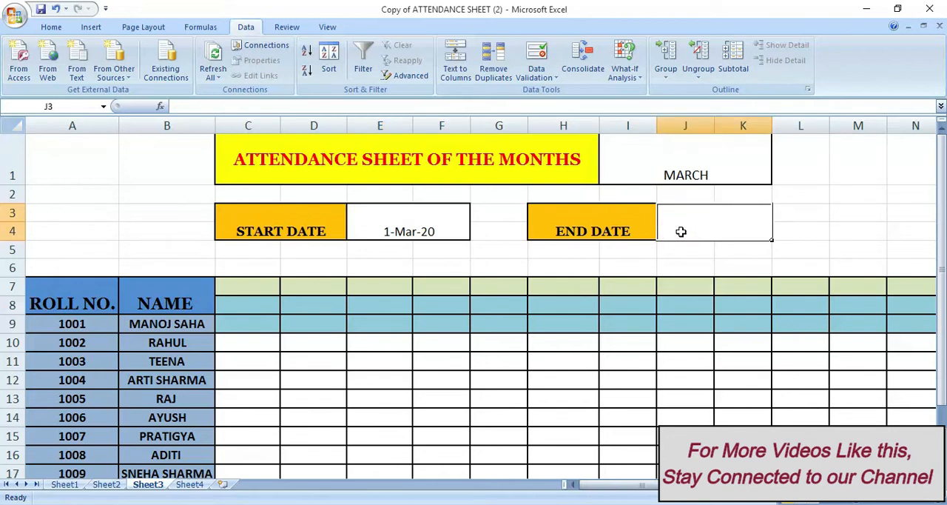
type("=eo")
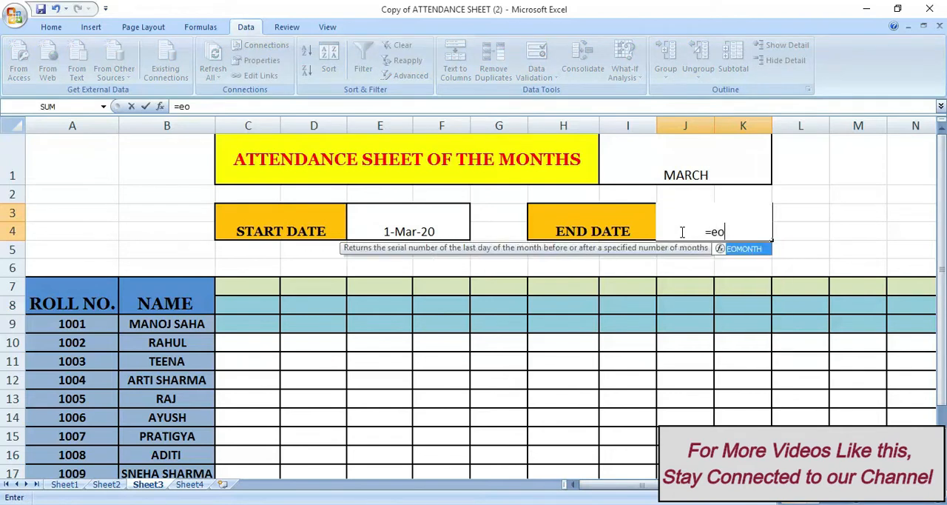
type("month")
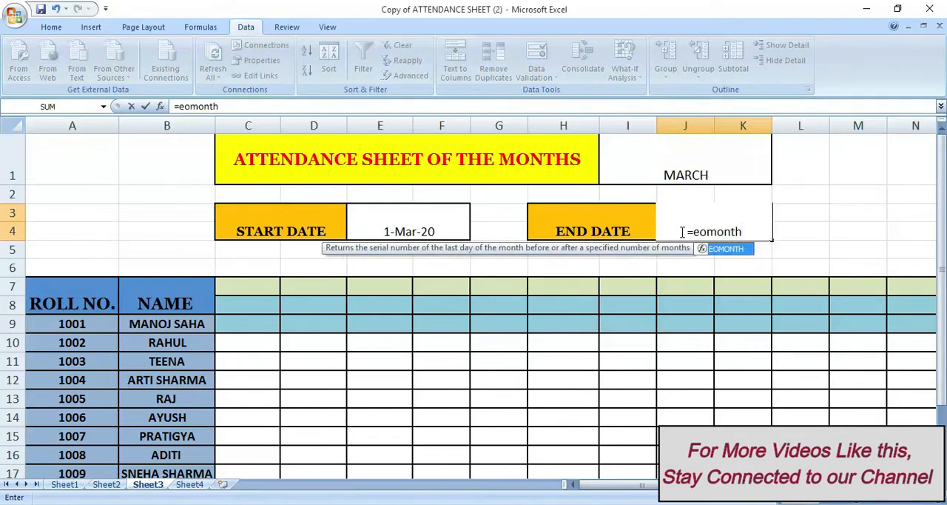
type("(")
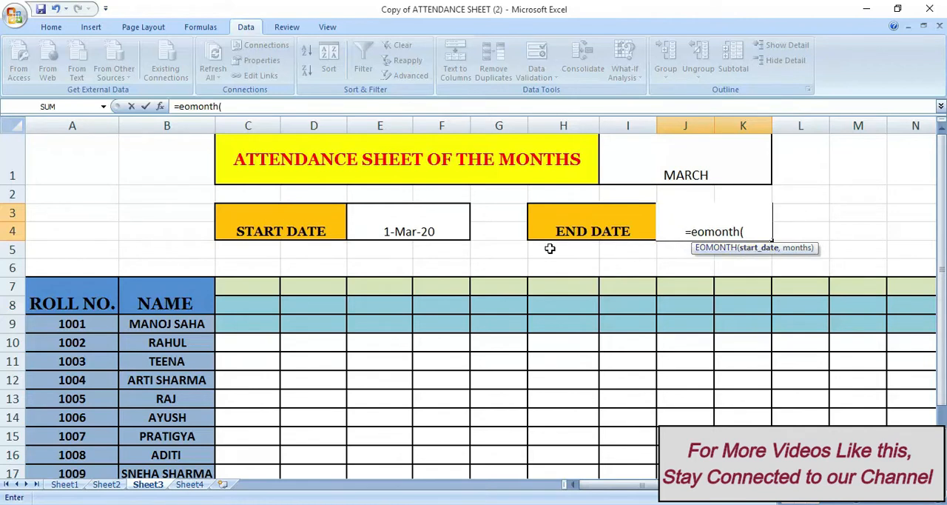
left_click(377, 215)
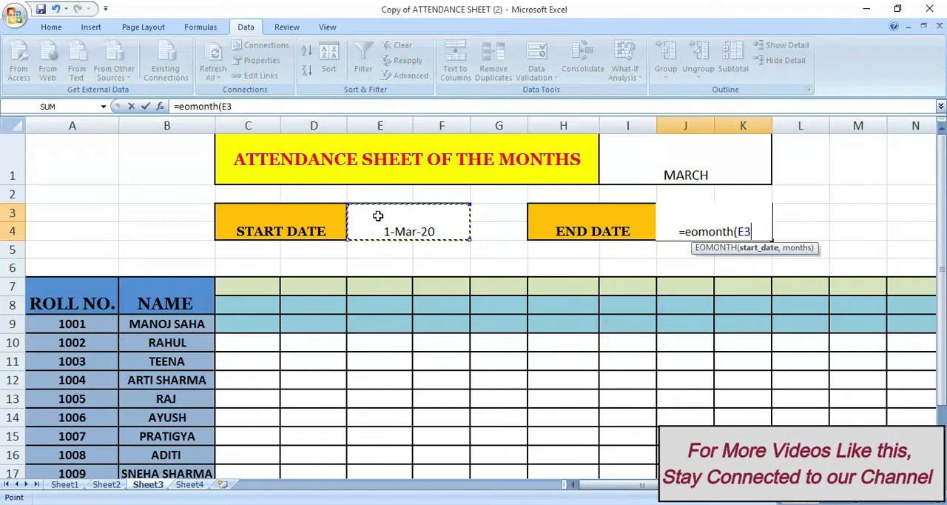
type(",")
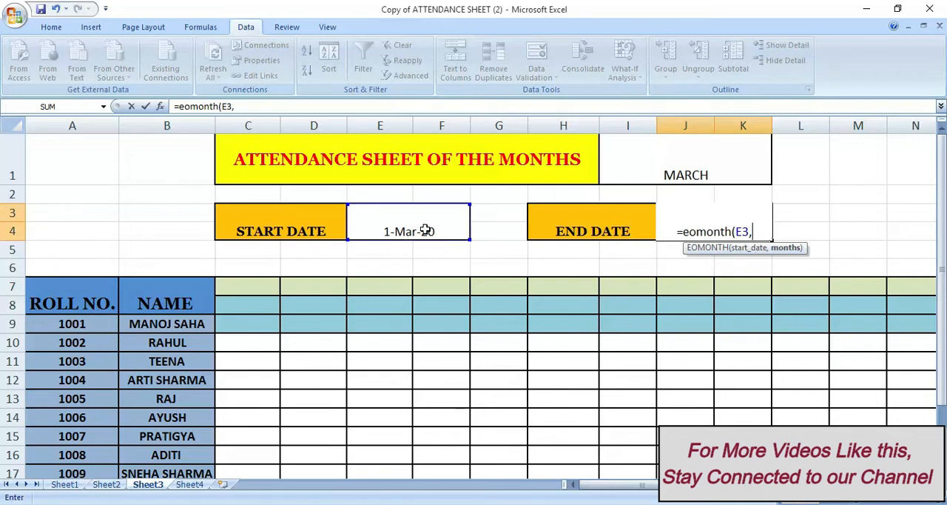
type("0)")
key("Return")
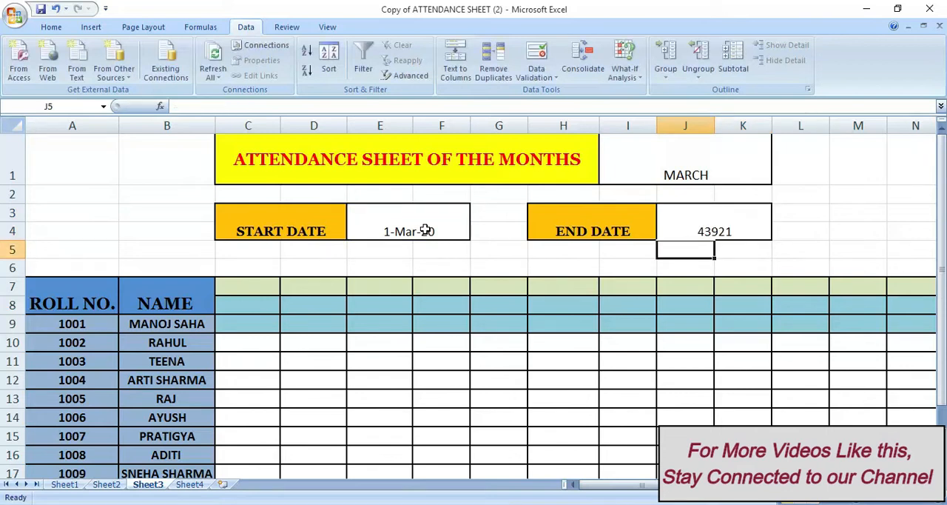
Format the END DATE cell J3 with the custom number format d-mmm-yy
left_click(731, 222)
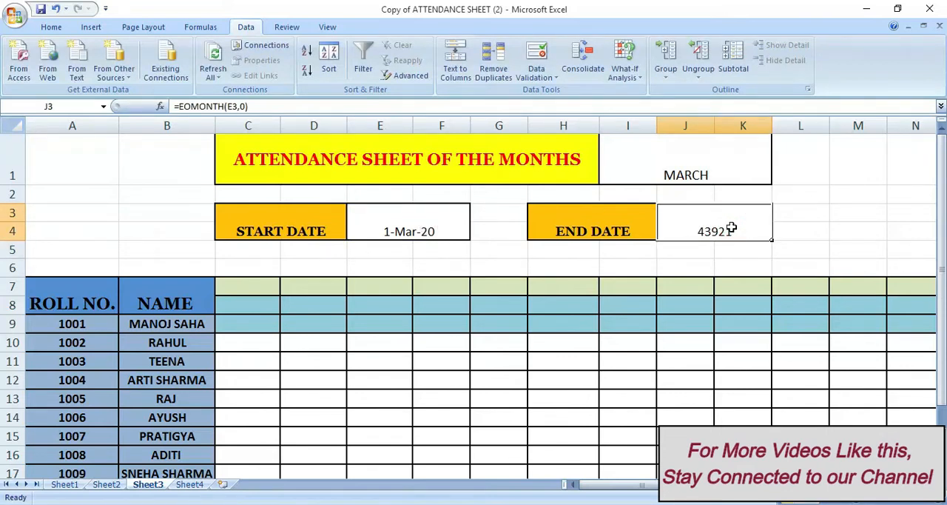
right_click(731, 229)
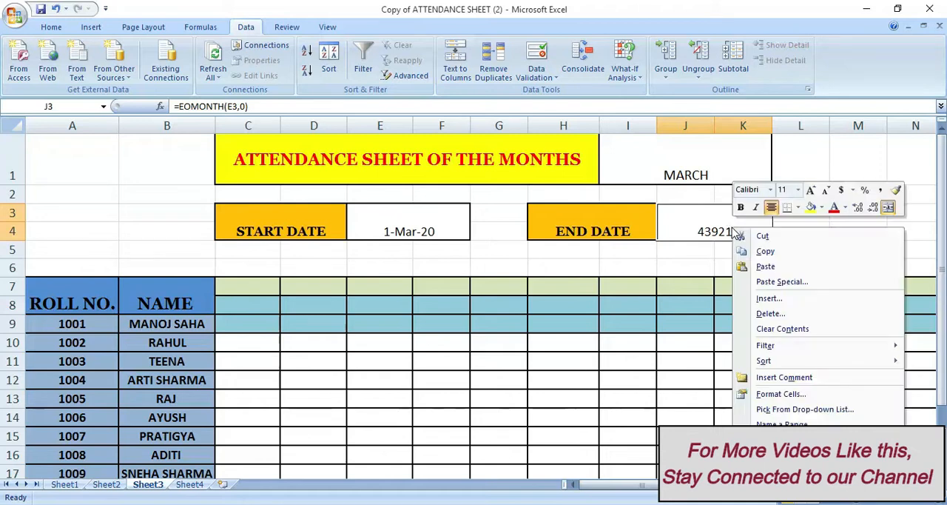
left_click(770, 392)
left_click(618, 344)
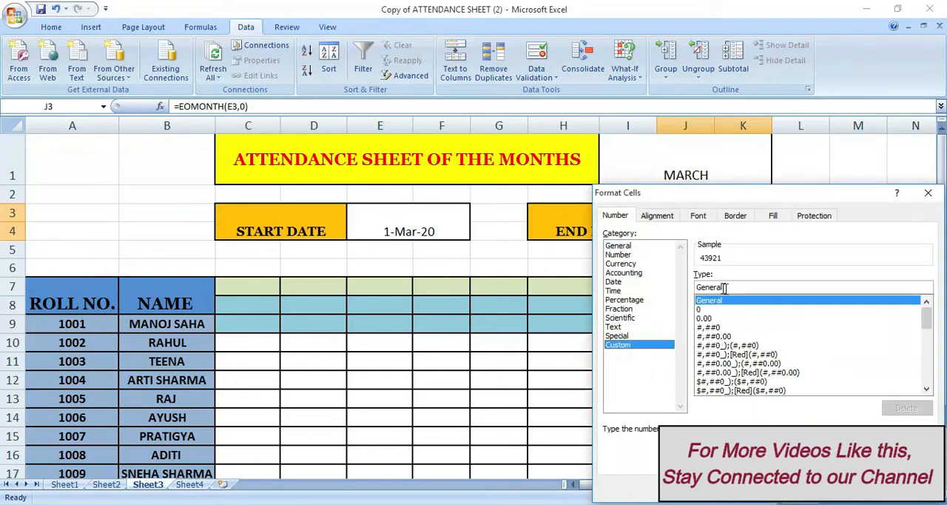
key("BackSpace")
key("BackSpace")
key("BackSpace")
key("BackSpace")
key("BackSpace")
key("BackSpace")
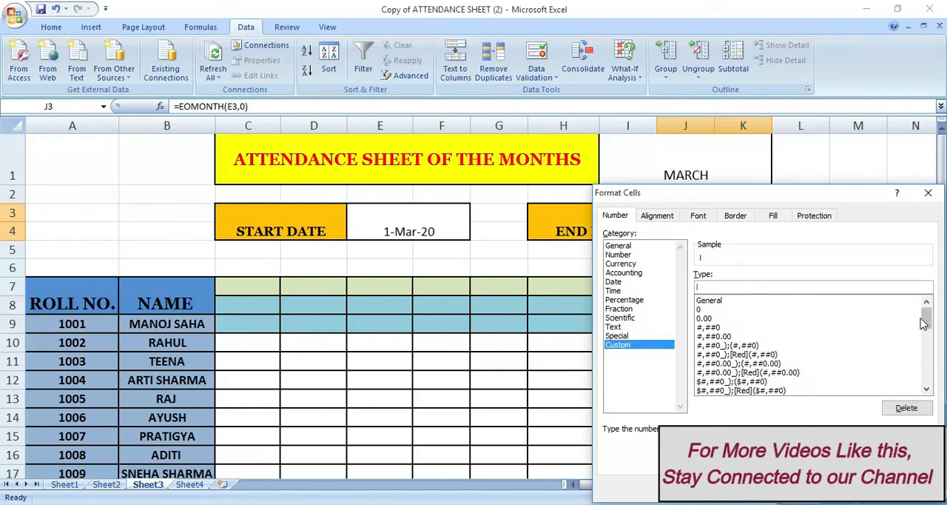
left_click_drag(926, 317, 928, 356)
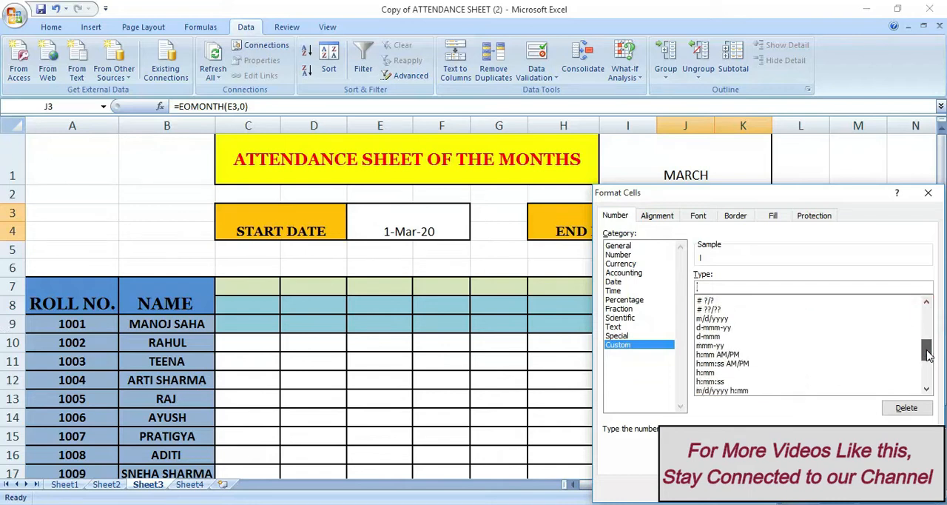
left_click(711, 327)
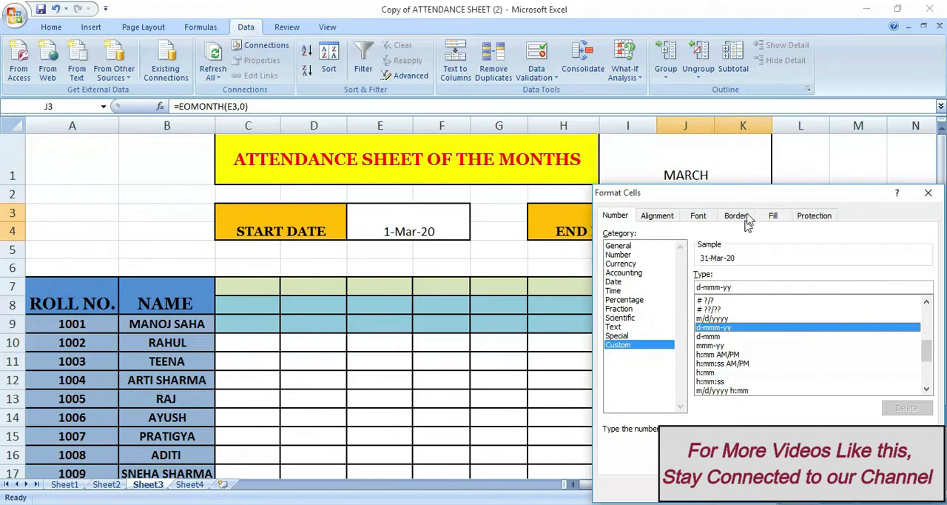
left_click_drag(750, 194, 770, 82)
left_click(872, 379)
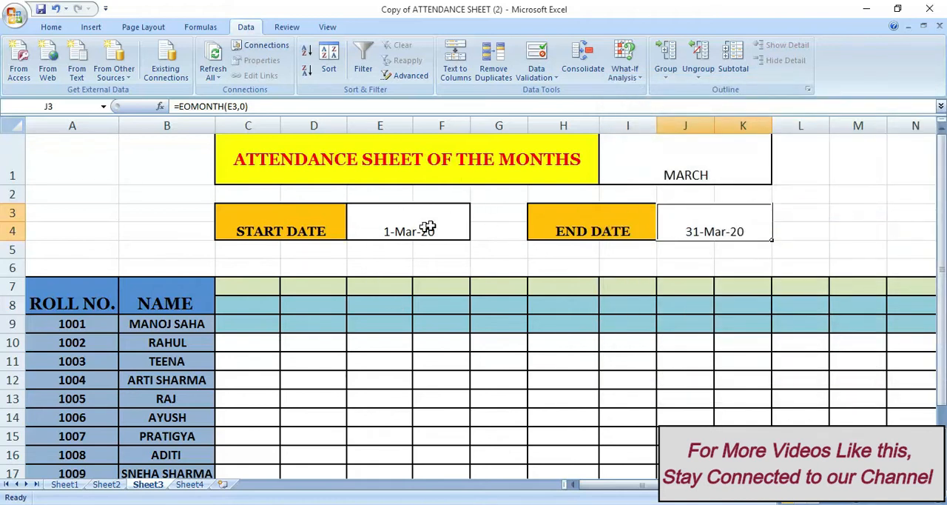
Set the attendance month in I1 to MAY
left_click(712, 164)
left_click(777, 180)
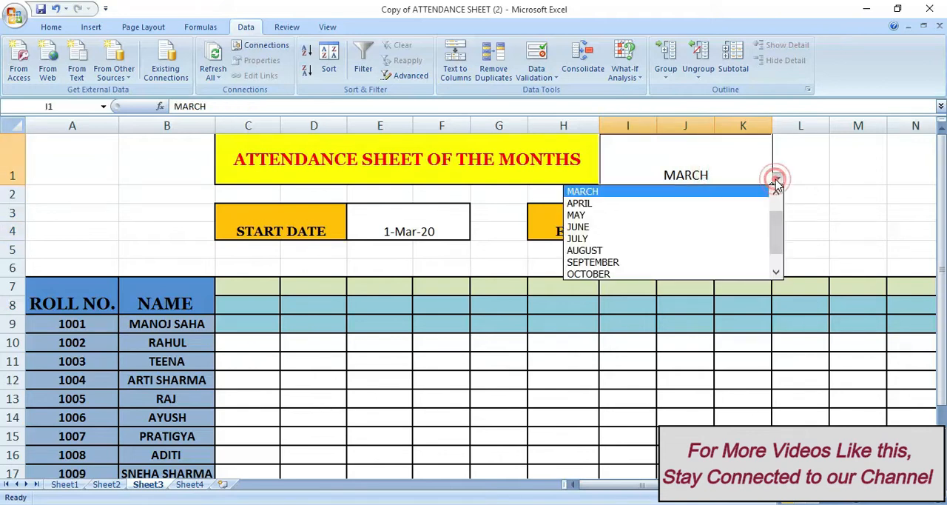
left_click(657, 220)
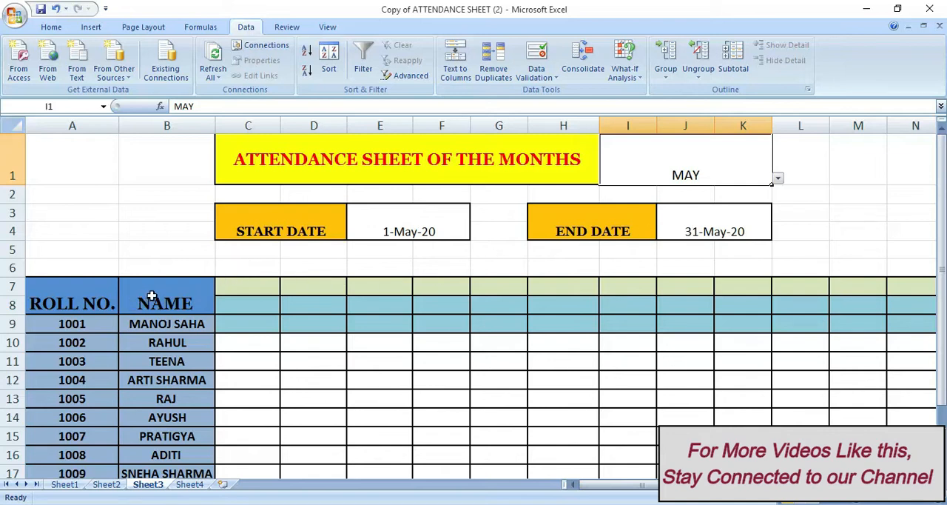
Enter the formula =E3 in C8 as the first date of the attendance table's date row
scroll(236, 329, "down", 1)
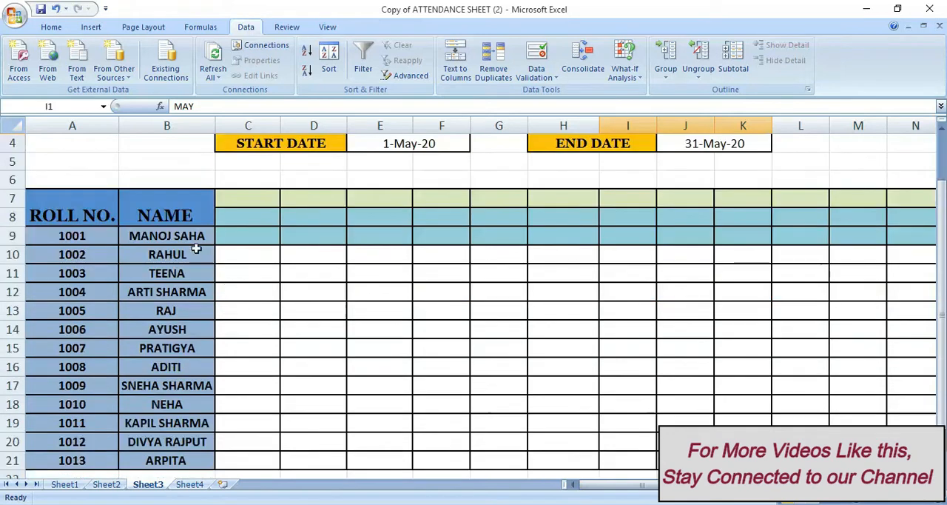
left_click(243, 230)
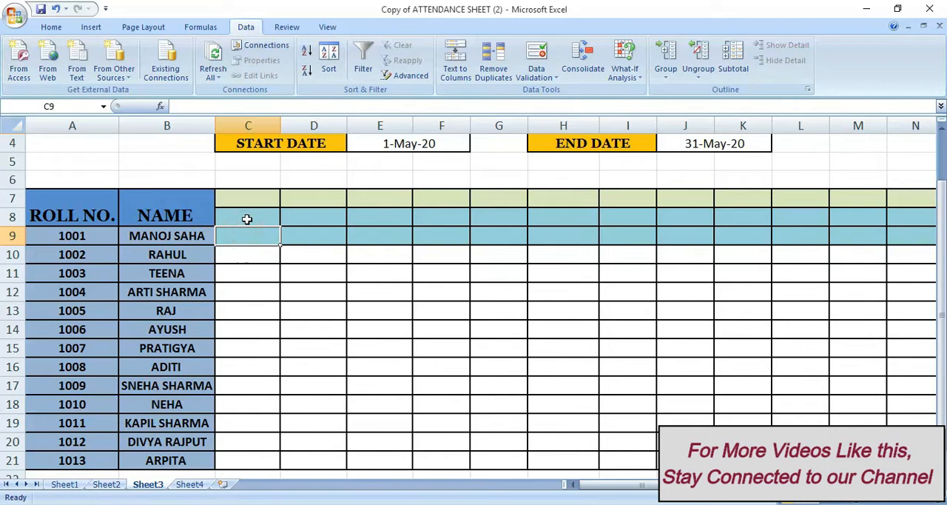
left_click(248, 219)
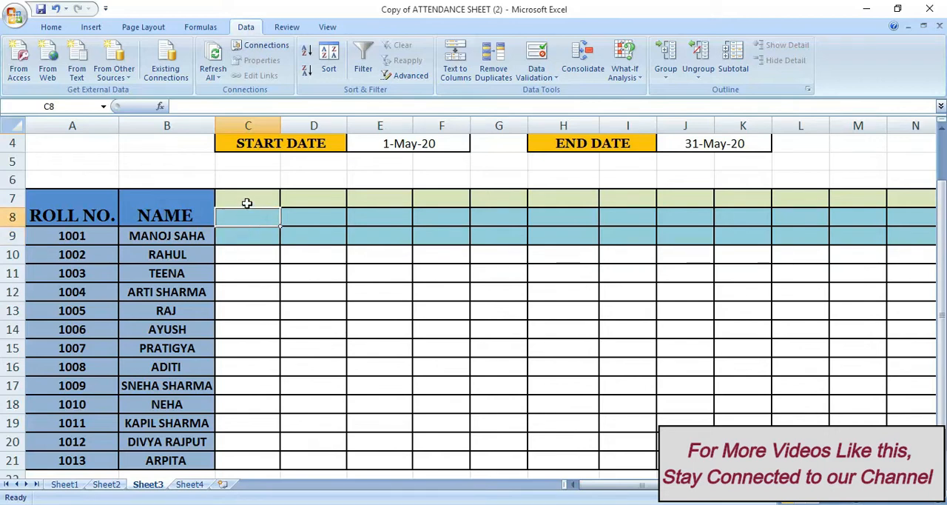
left_click(244, 198)
left_click(238, 177)
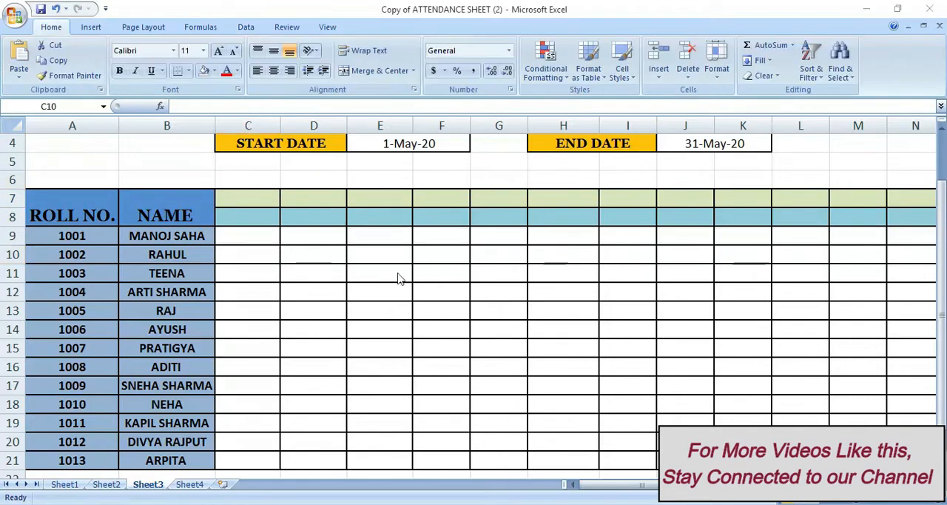
left_click(259, 214)
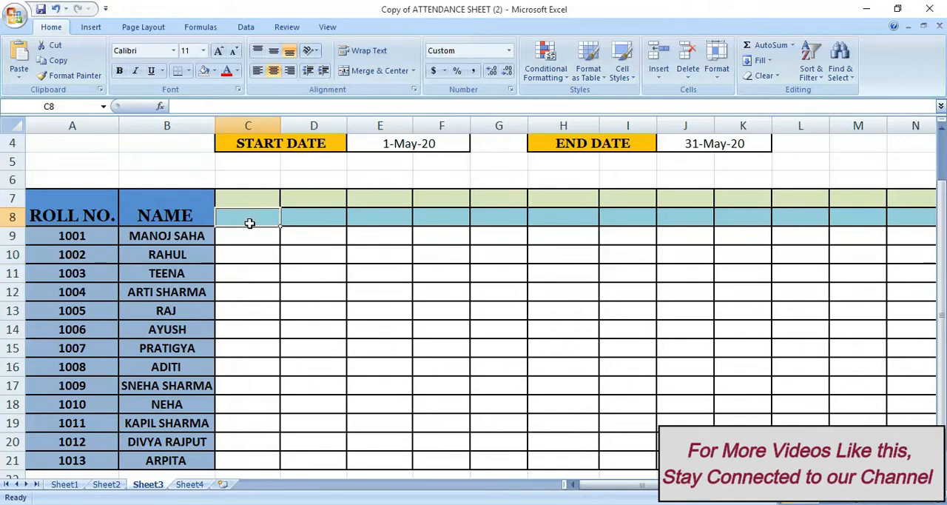
type("=")
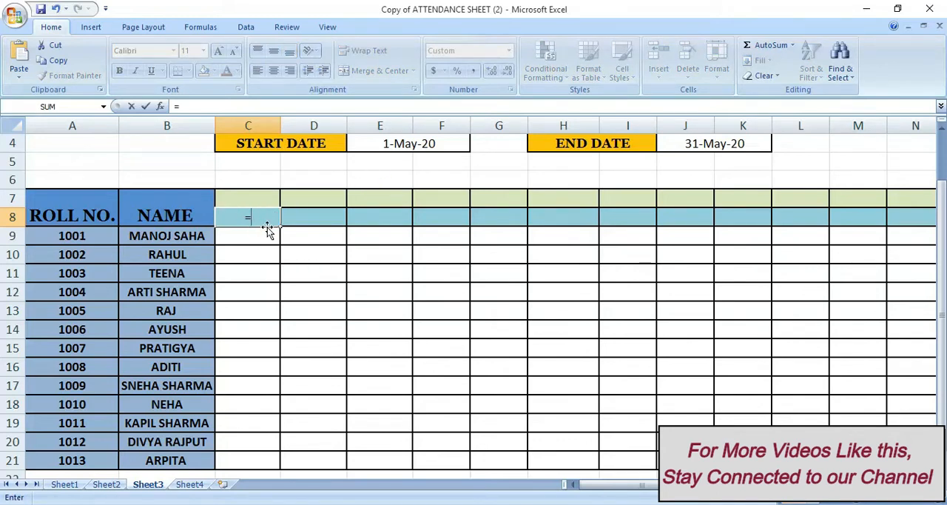
left_click(370, 140)
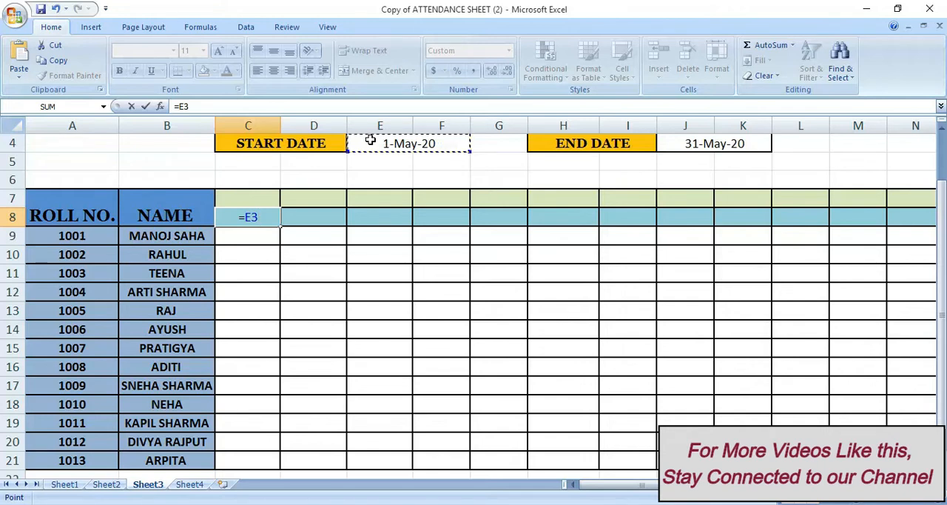
key("Return")
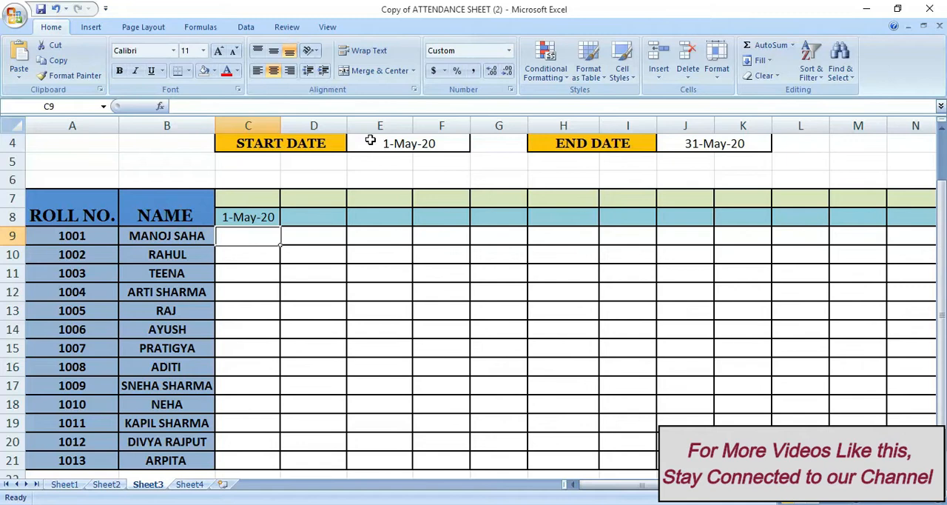
left_click(250, 213)
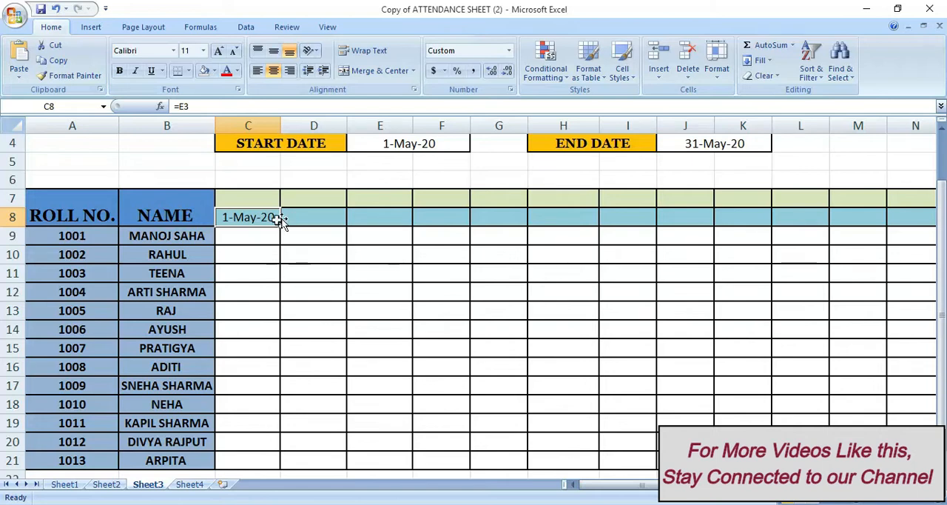
left_click(303, 217)
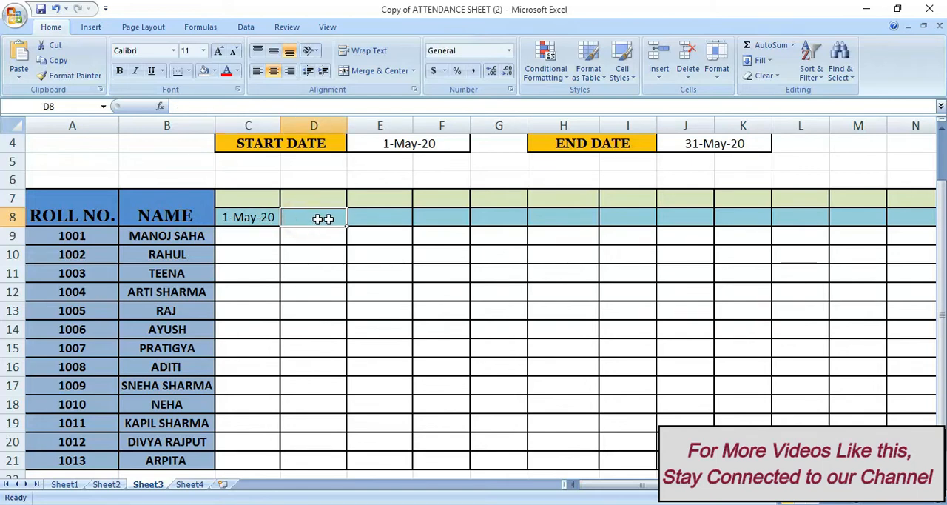
left_click(387, 218)
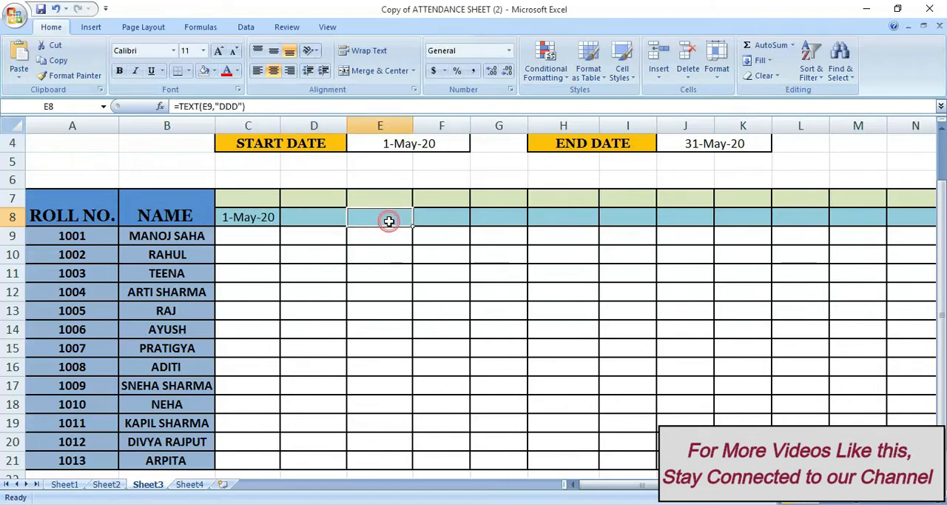
left_click(434, 219)
left_click(481, 223)
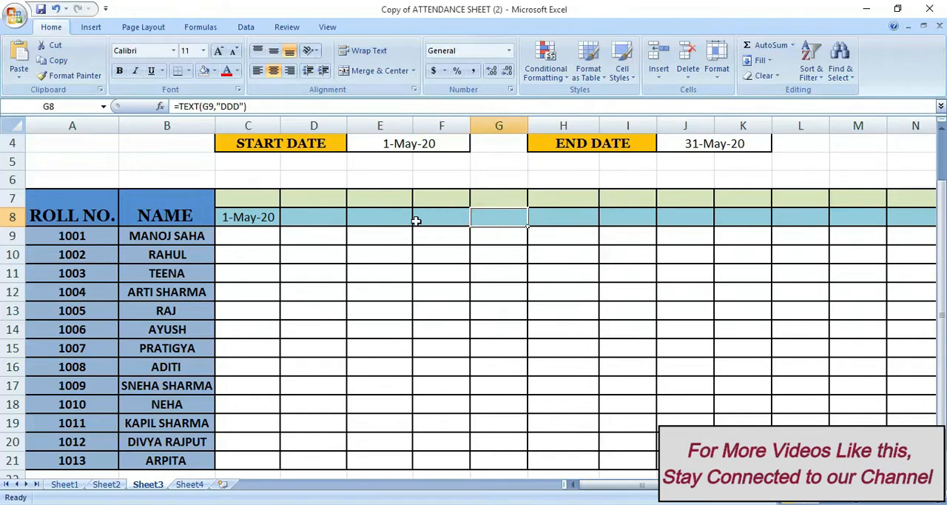
Begin an IF formula in D8 with the test C8<$J$3, using an absolute reference to the END DATE cell
left_click(319, 216)
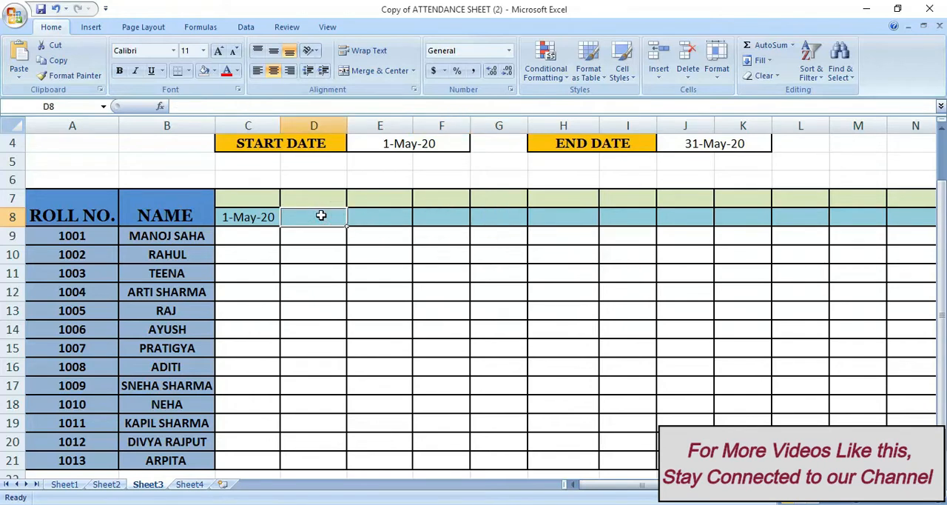
type("=i")
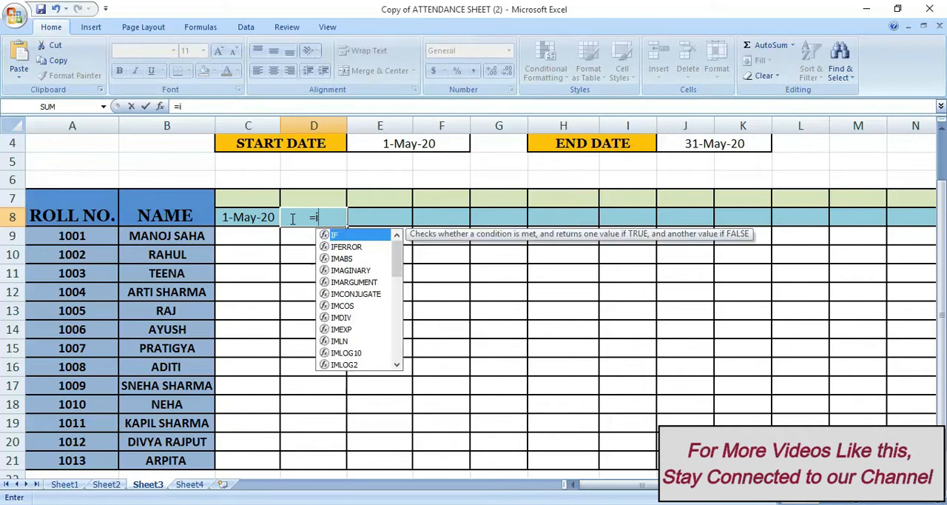
type("f(")
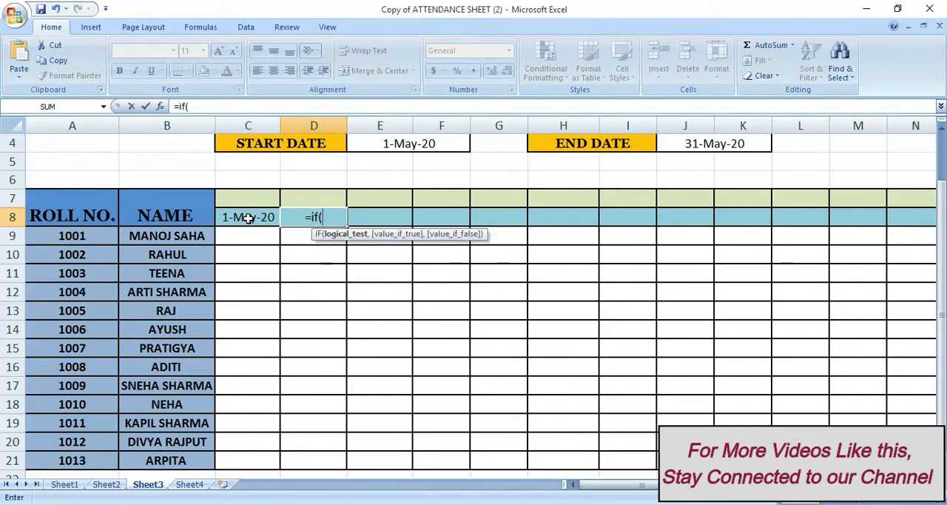
left_click(247, 218)
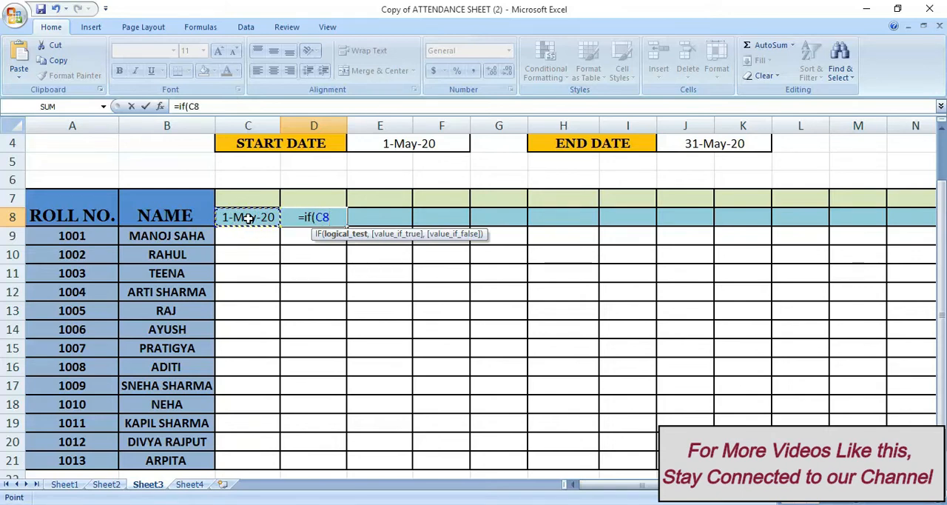
type("<")
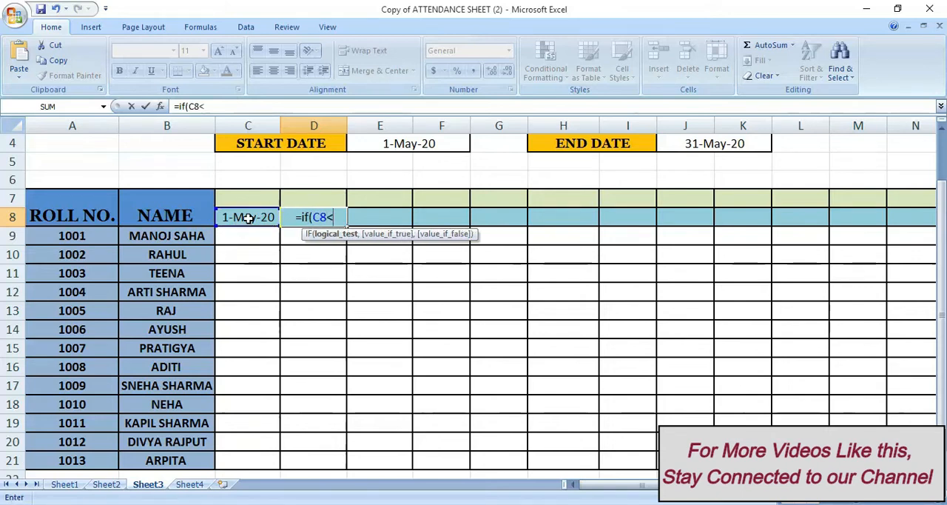
left_click(690, 145)
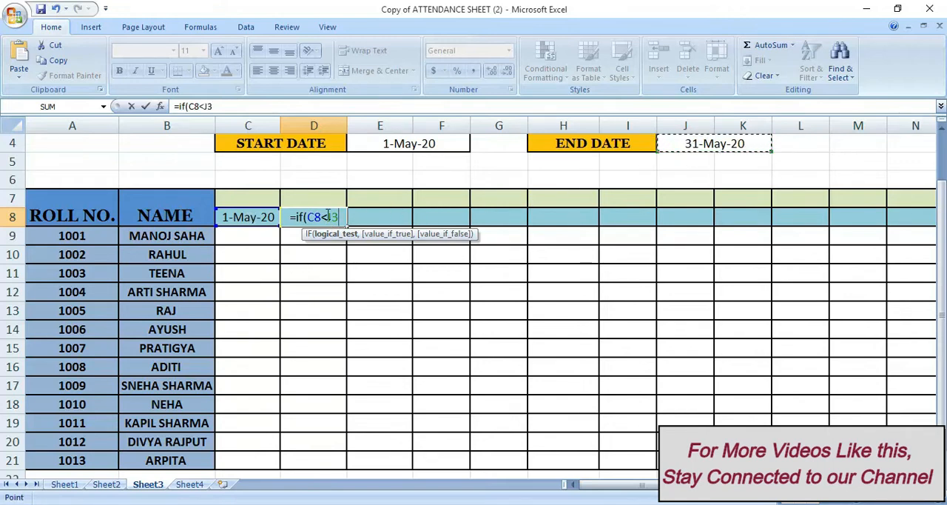
double_click(333, 215)
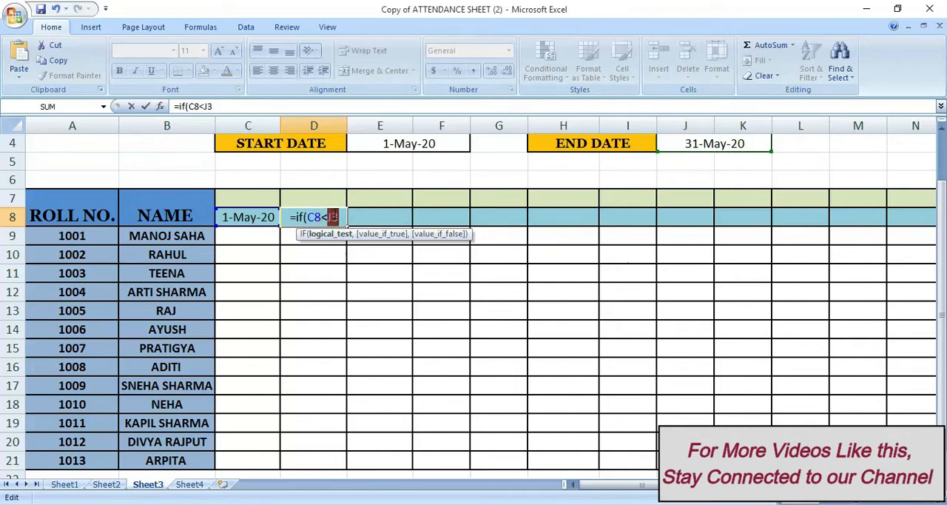
key("F4")
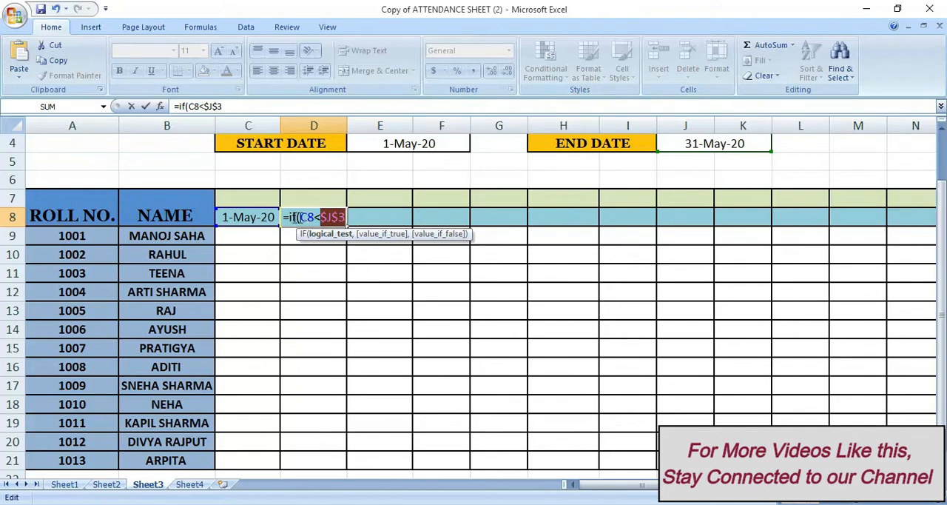
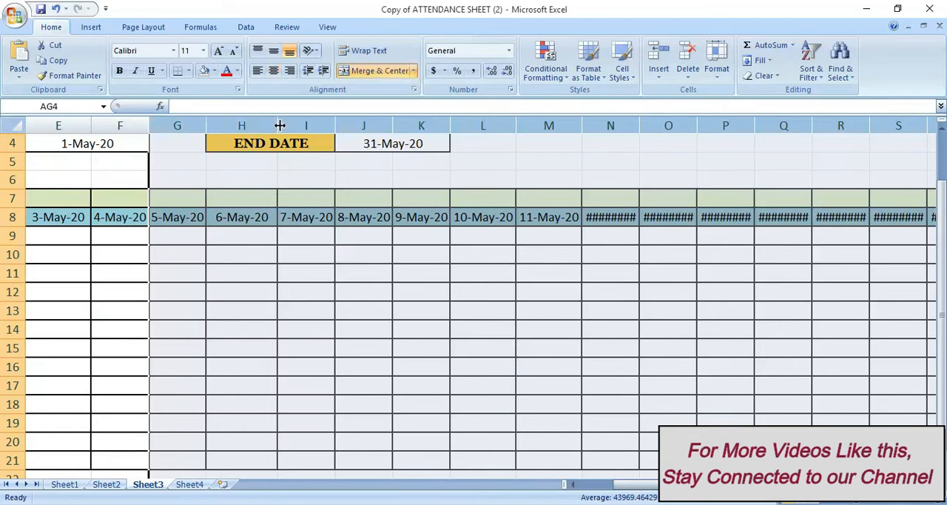
Widen columns G through AG together so the full dates in row 8 fit
left_click_drag(279, 125, 289, 124)
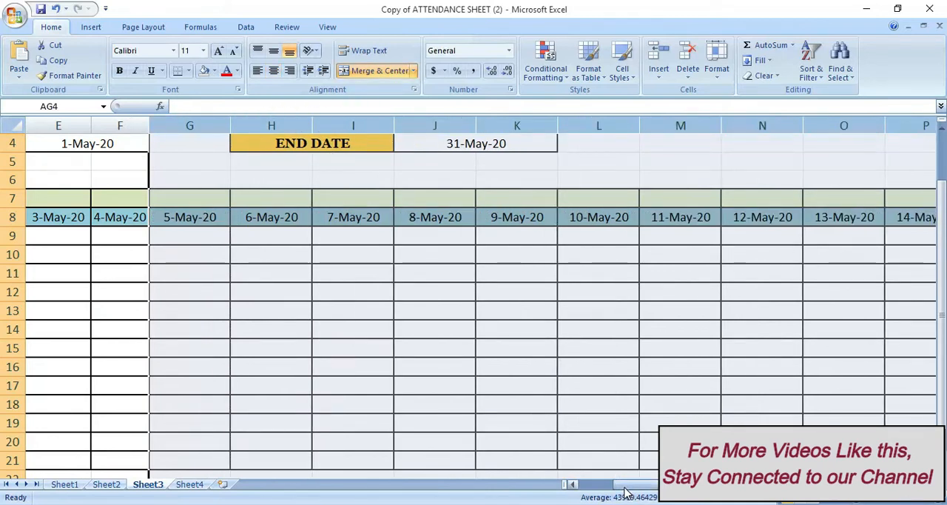
Look along the attendance table's date row through to its last column and return to the start of the table
left_click(529, 274)
key("Right")
key("Right")
key("Right")
key("Right")
key("Right")
key("Right")
key("Right")
key("Right")
key("Right")
key("Right")
key("Right")
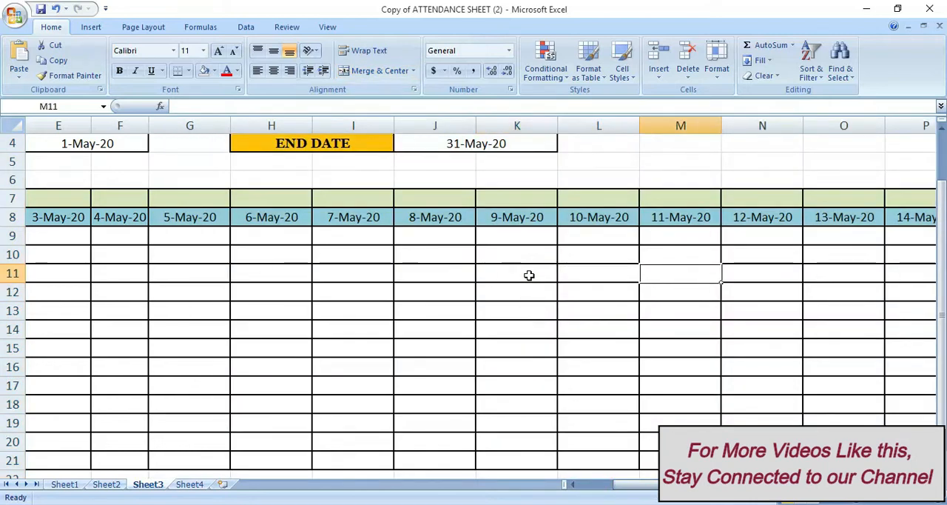
key("Right")
key("Right")
key("Right")
key("Right")
key("Right")
key("Right")
key("Right")
key("Right")
key("Right")
key("Right")
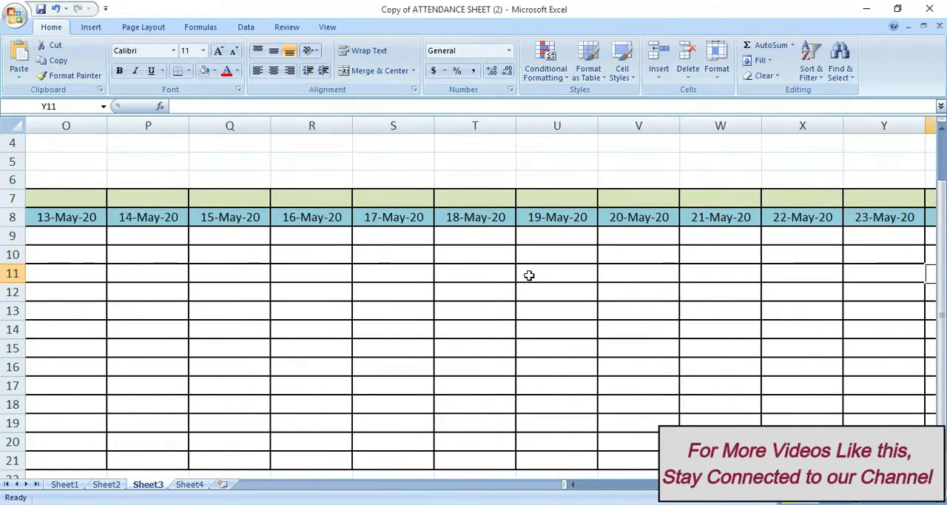
key("Right")
key("Right")
key("Right")
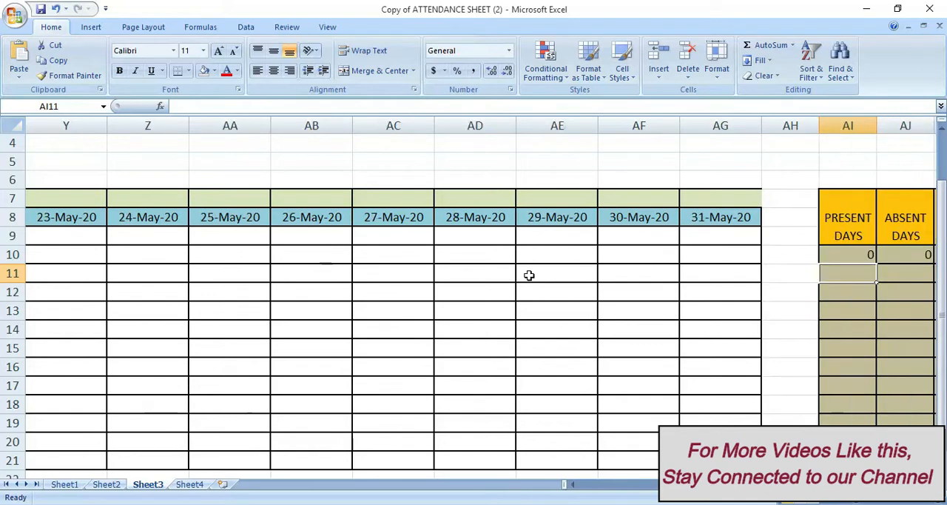
key("Left")
key("ctrl+Home")
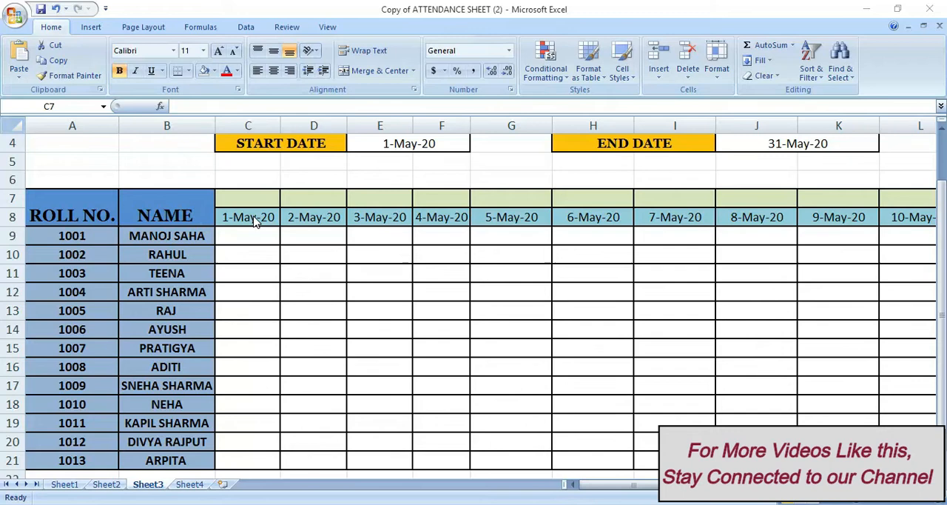
Enter the formula =TEXT(C8,"ddd") in C7 to give the weekday of the first date
left_click(253, 215)
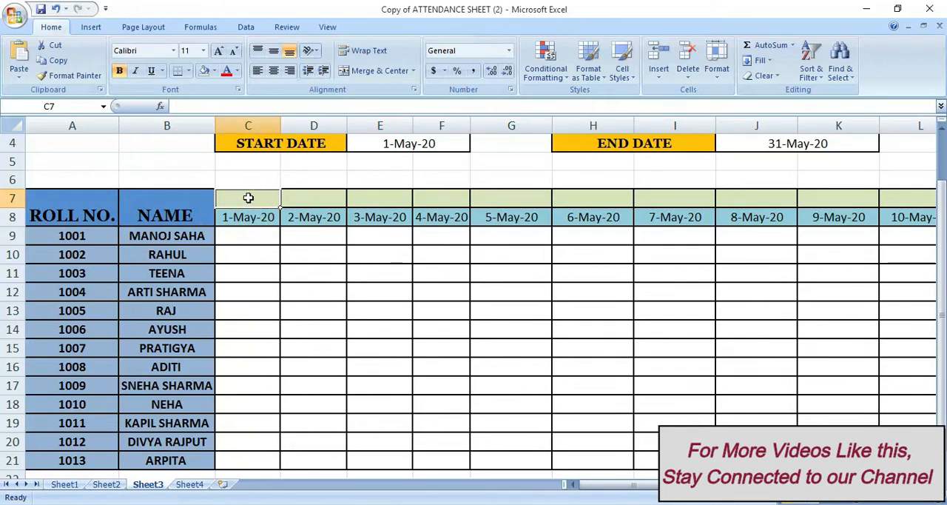
double_click(250, 198)
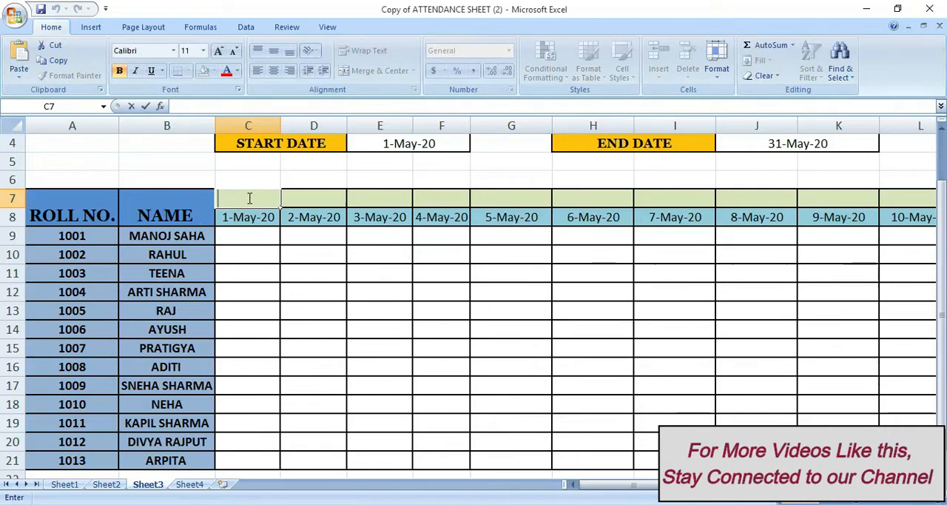
type("=")
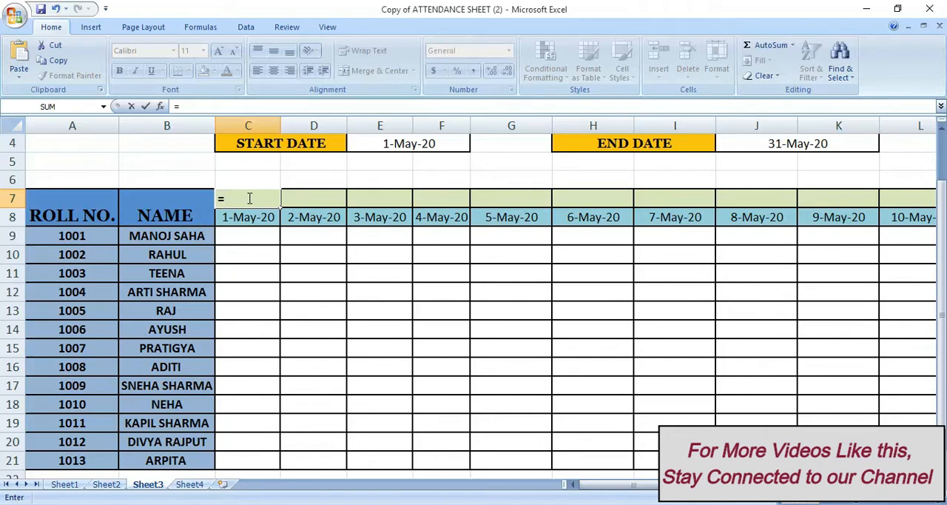
type("text")
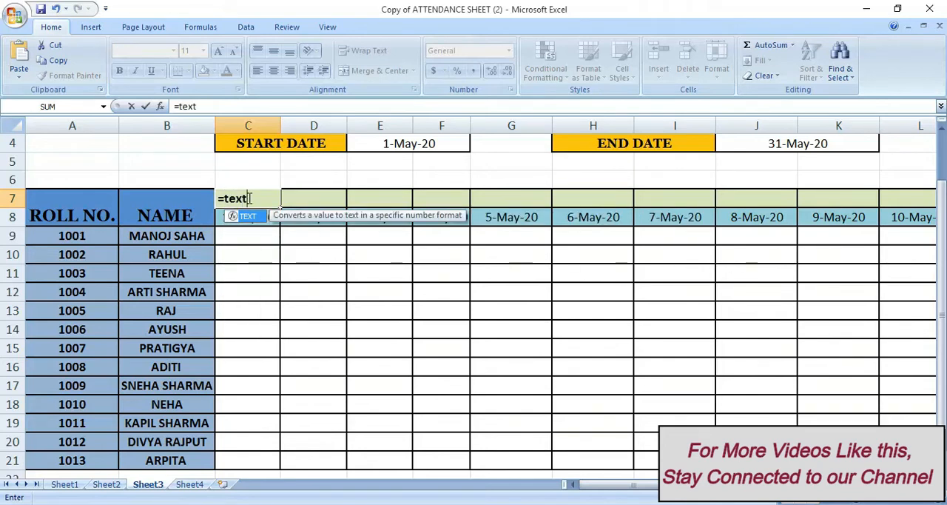
type("(")
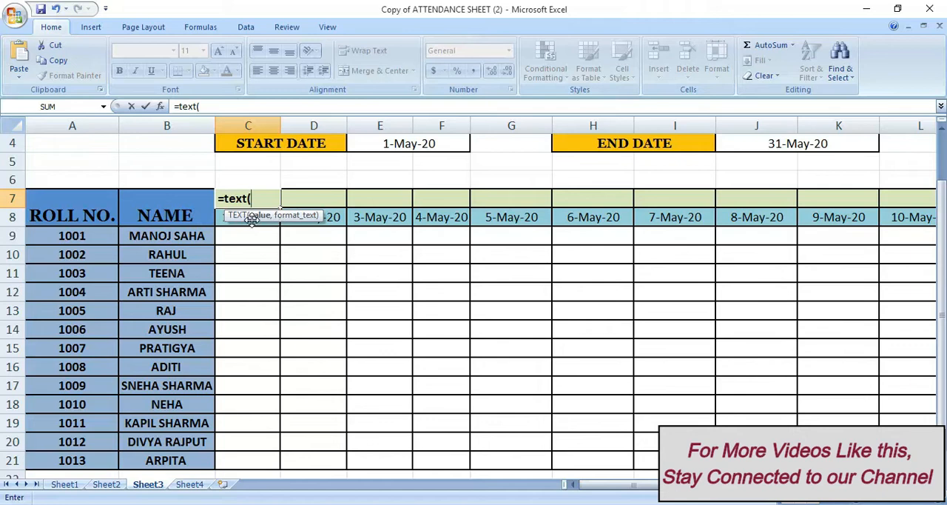
left_click(219, 215)
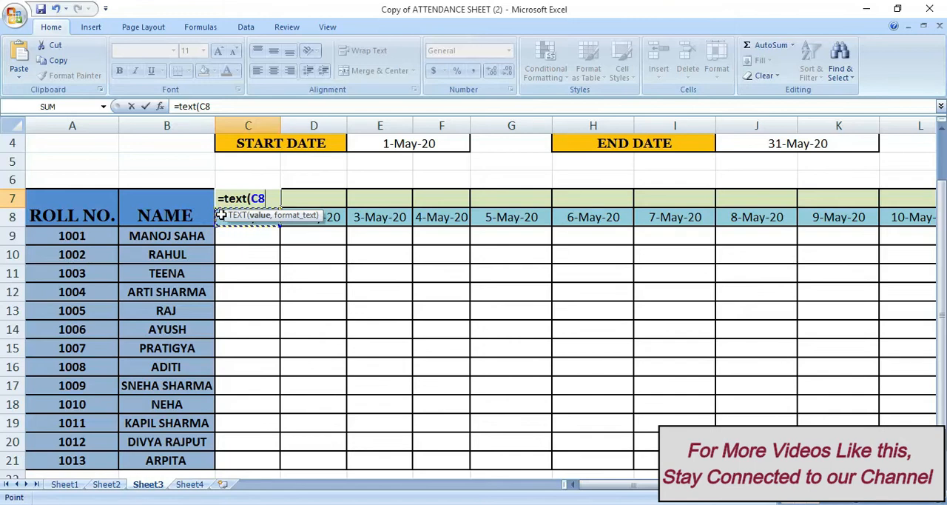
type(",")
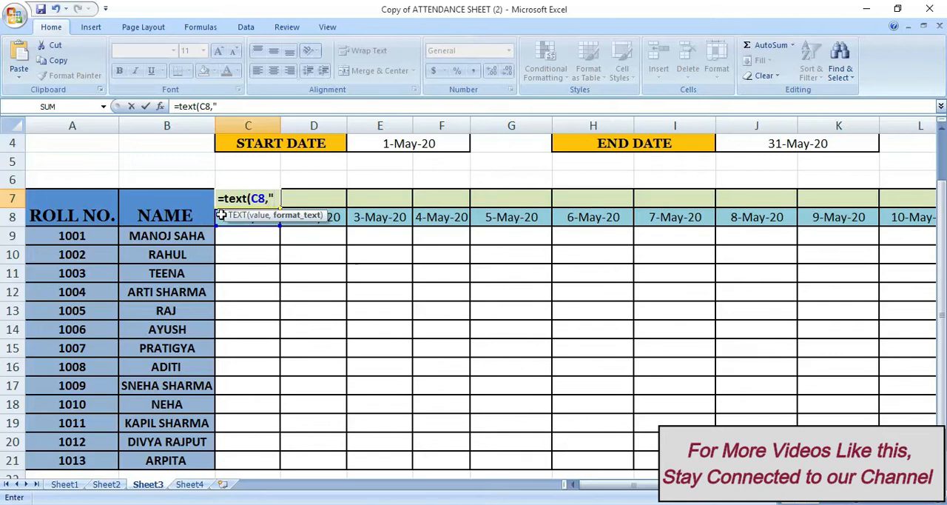
type("\"ddd")
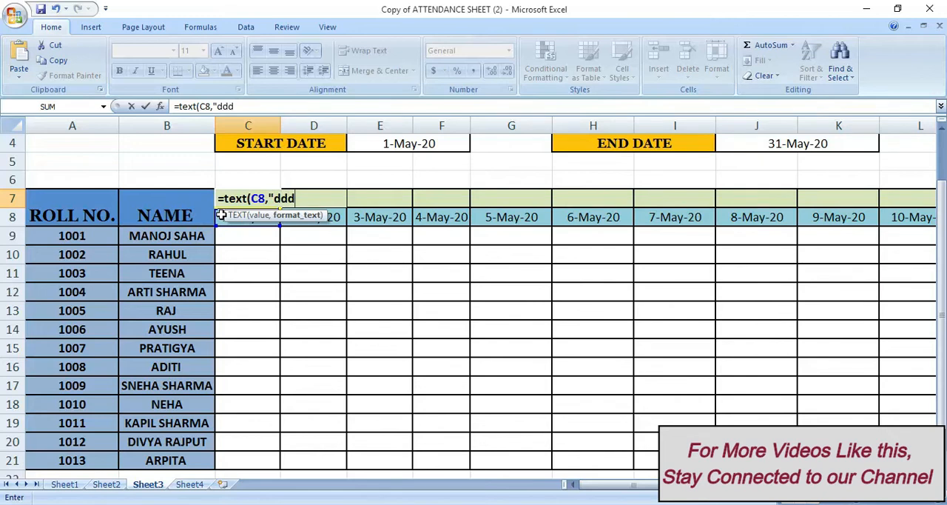
type("\")")
key("Return")
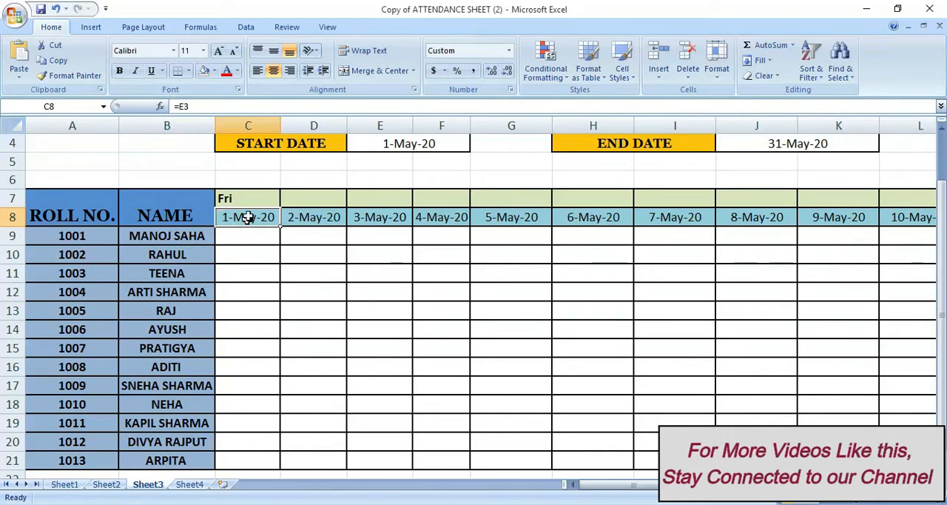
Fill the weekday formula from C7 across row 7 to K7
left_click(250, 200)
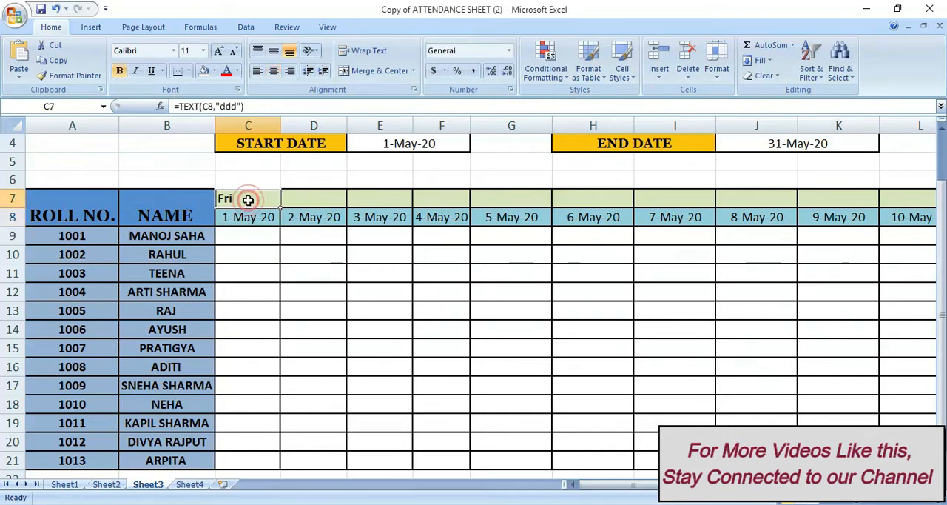
left_click_drag(281, 206, 886, 204)
left_click(380, 292)
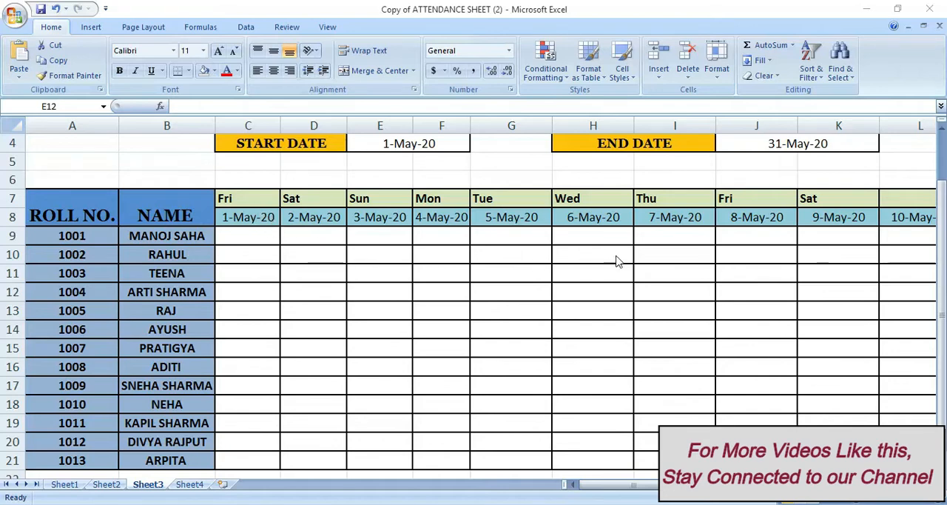
Set the attendance month in I1 to JULY
scroll(551, 281, "up", 1)
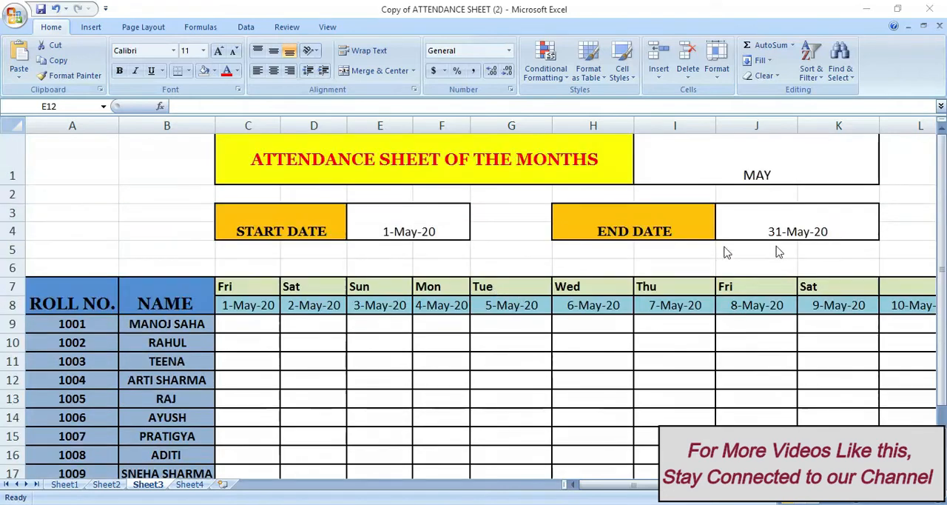
left_click(799, 170)
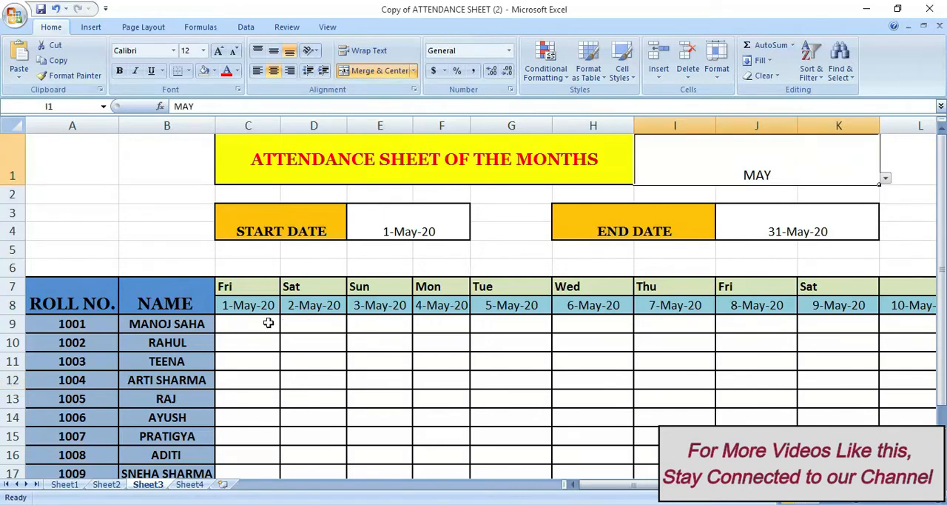
left_click(885, 179)
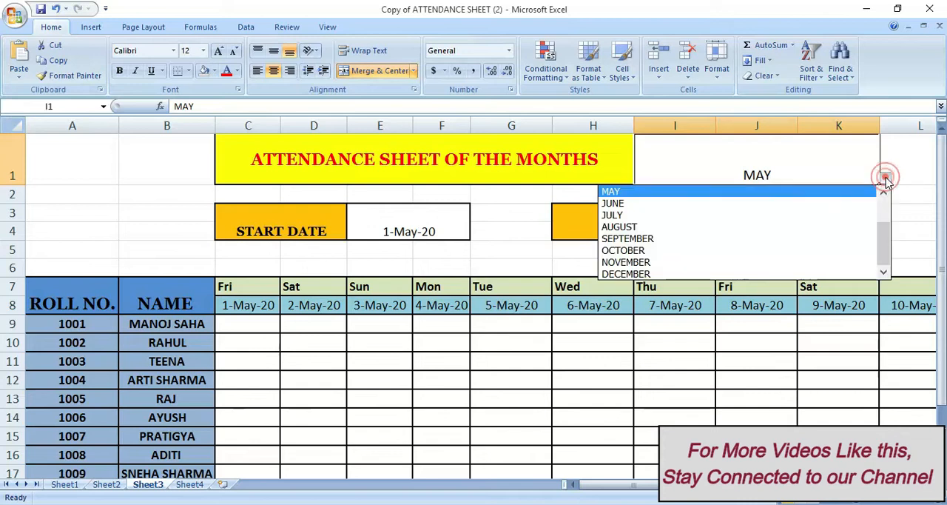
left_click(806, 216)
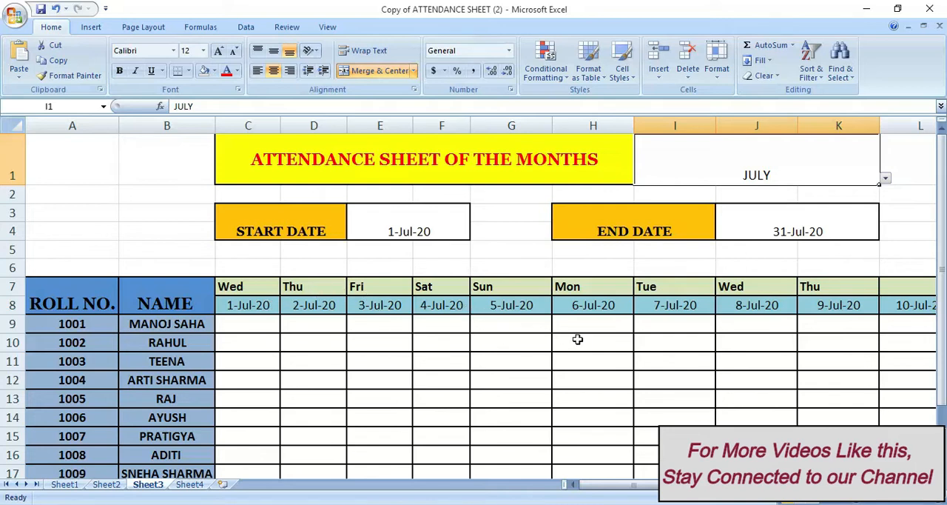
left_click(476, 331)
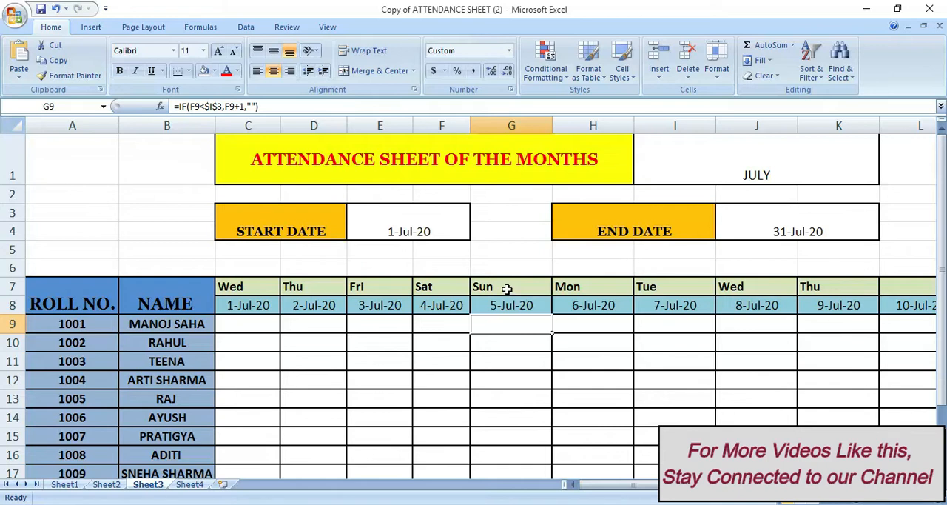
Start a new conditional formatting rule for C7:AG21 that uses a formula to determine which cells to format
left_click(233, 286)
mouse_move(233, 287)
left_mouse_down()
mouse_move(234, 326)
mouse_move(256, 376)
mouse_move(392, 399)
mouse_move(932, 416)
mouse_move(791, 412)
mouse_move(791, 477)
mouse_move(791, 440)
left_mouse_up()
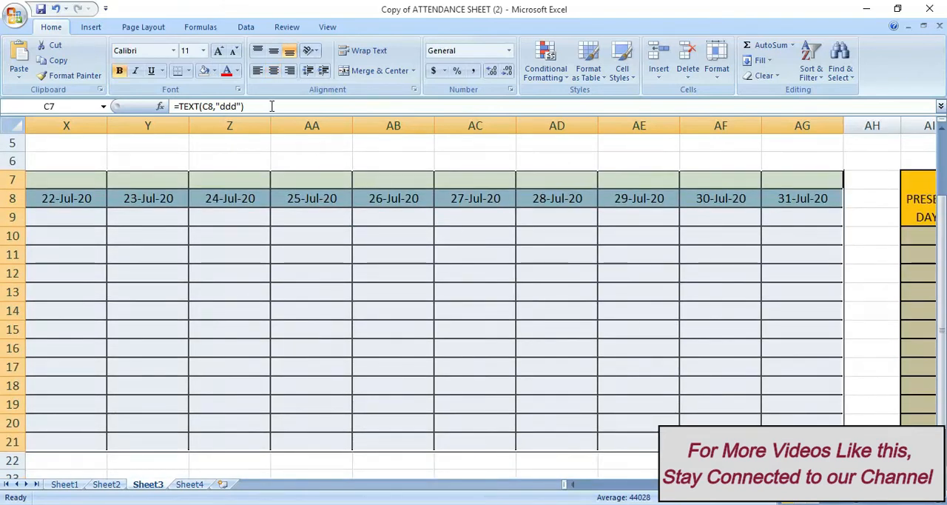
left_click(547, 74)
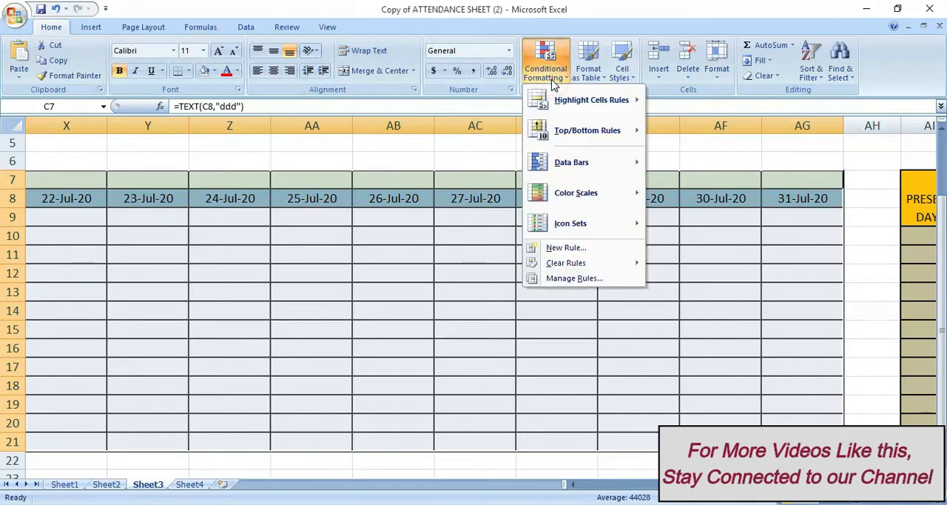
left_click(573, 279)
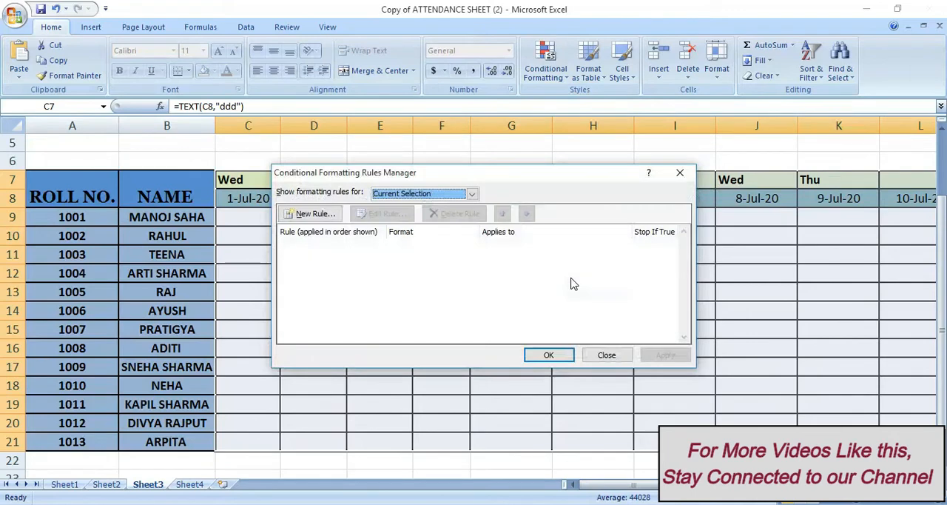
left_click(322, 218)
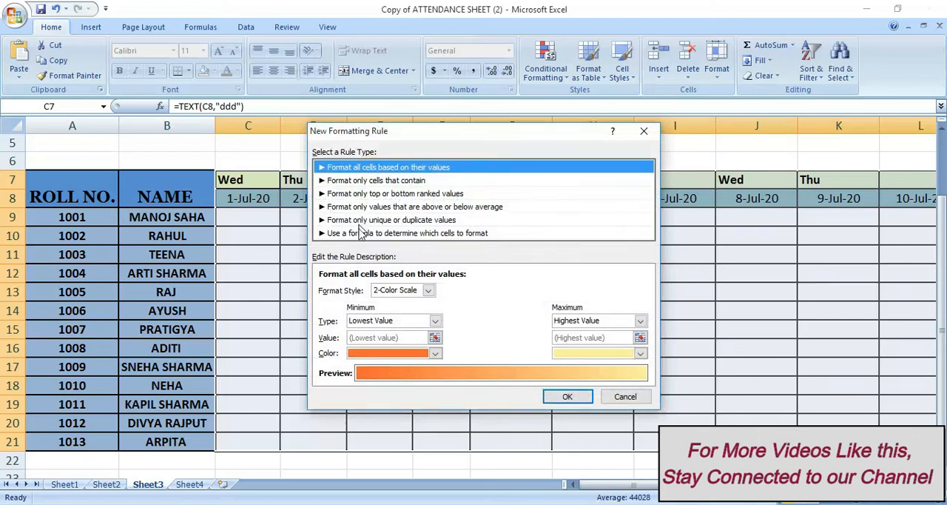
left_click(455, 234)
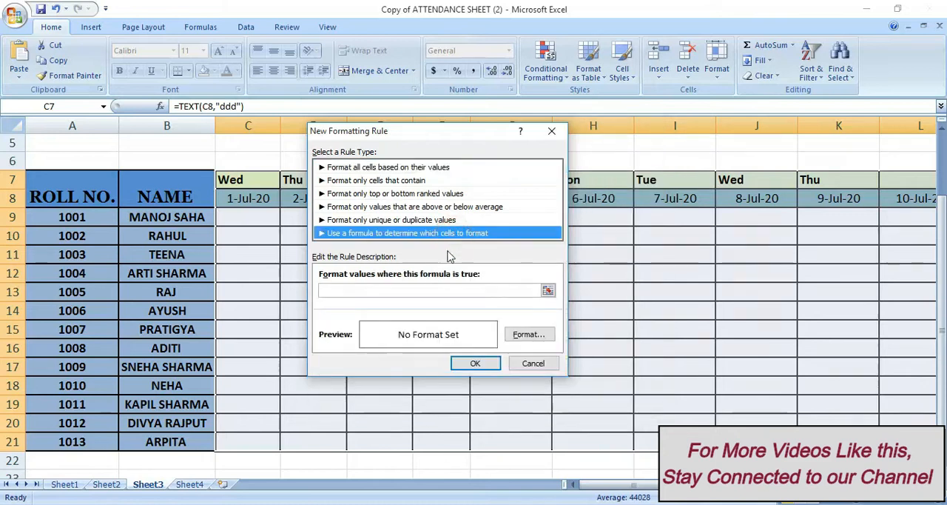
Enter the rule formula =or(C$7="sun"), keeping only the row reference absolute
left_click(384, 291)
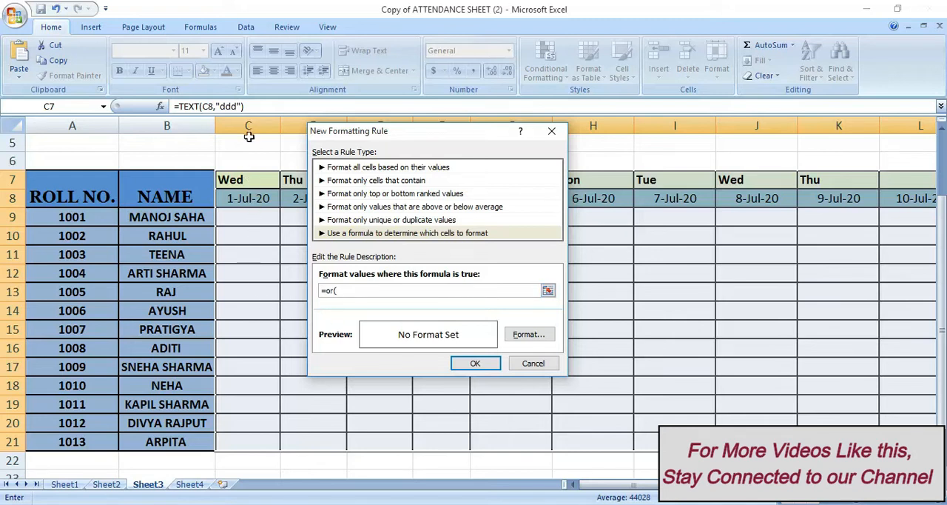
left_click(236, 181)
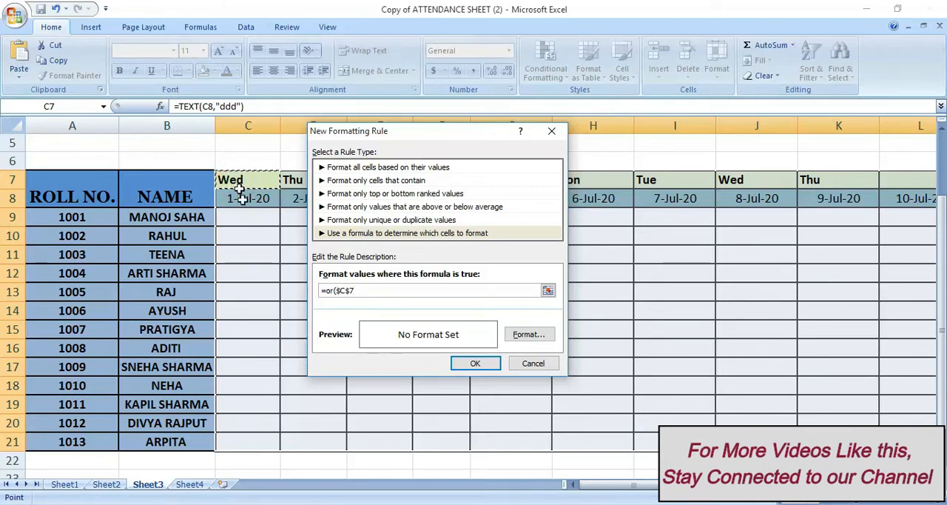
type("=")
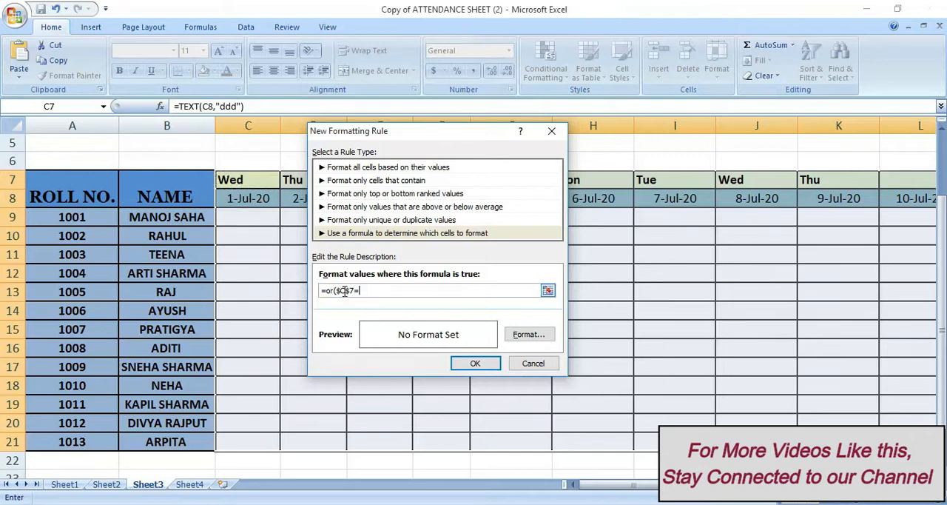
type("\"sun\"")
left_click(342, 290)
key("BackSpace")
key("BackSpace")
type("C")
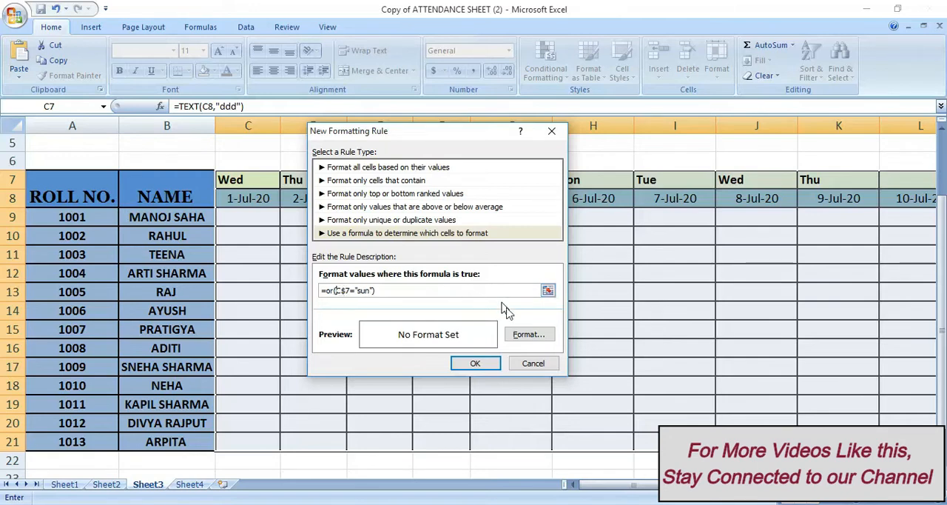
Give the Sunday rule a bold font style and a red fill, and add it to the rules list
left_click(528, 335)
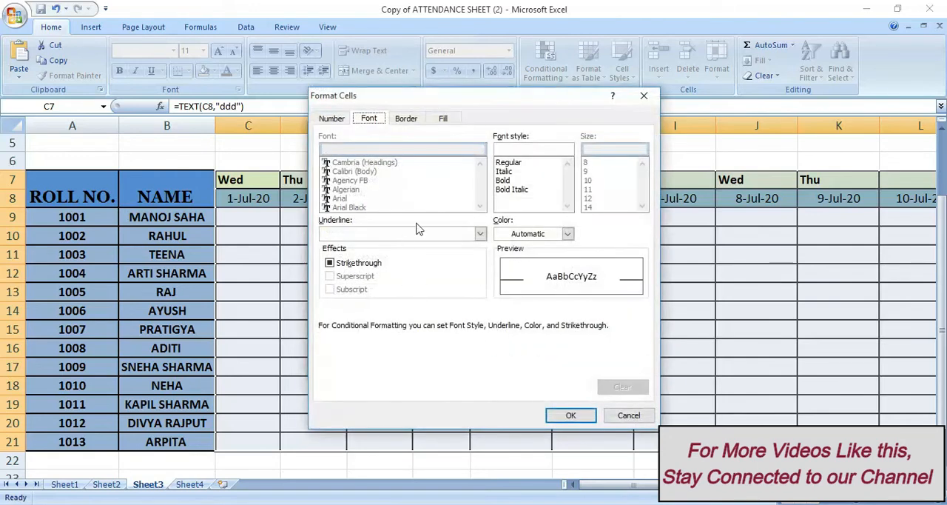
left_click(510, 181)
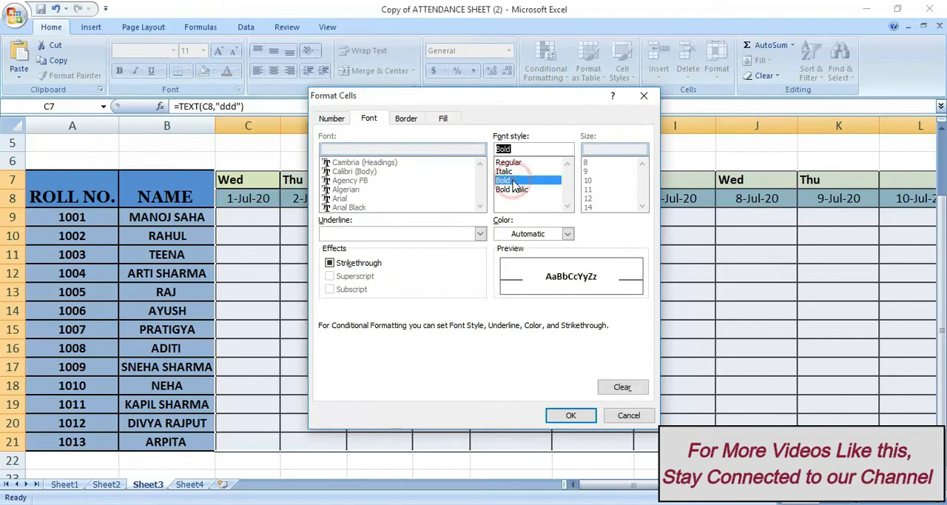
left_click(444, 119)
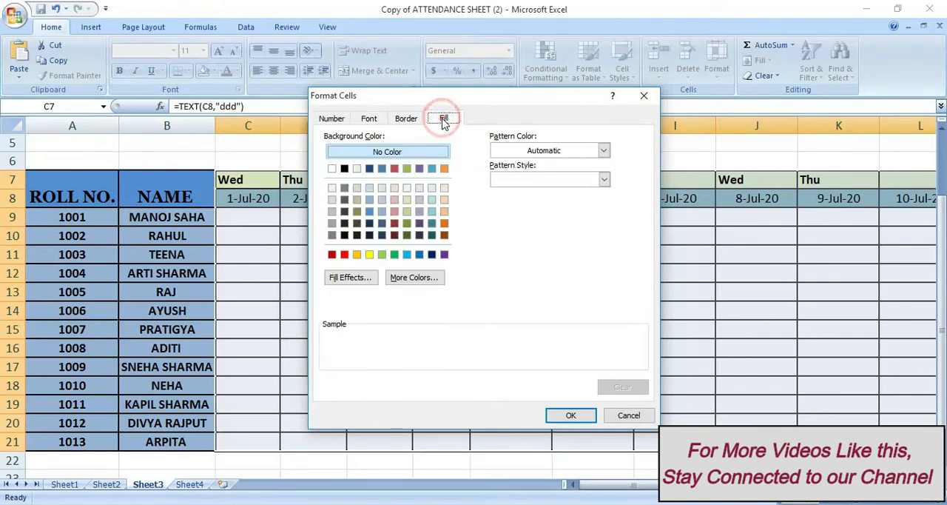
left_click(343, 255)
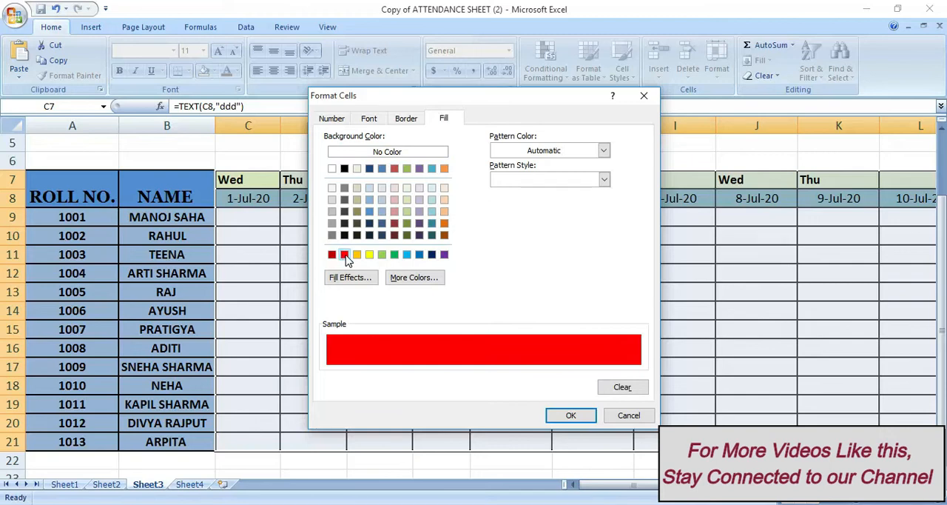
left_click(570, 414)
left_click(471, 367)
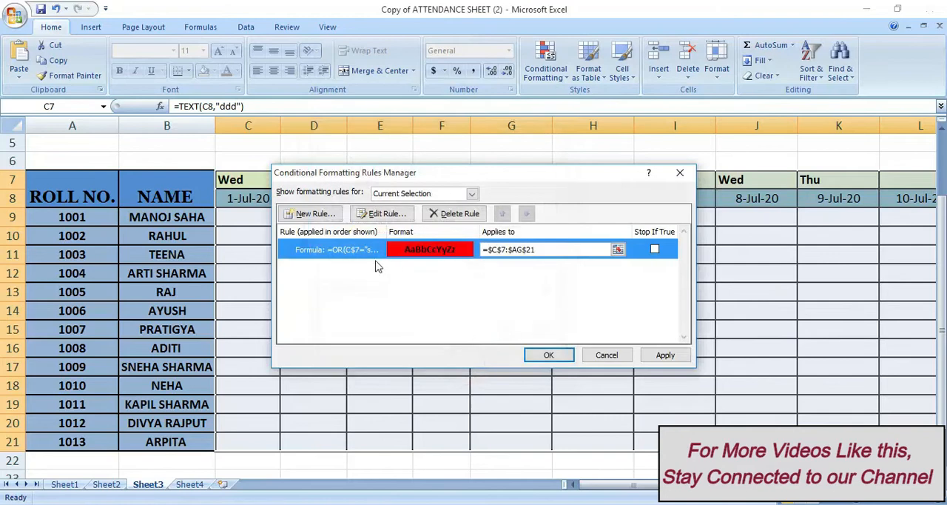
Change the Sunday rule's applied range to =C$7:AG$21 and apply the conditional formatting
left_click(494, 249)
left_click(494, 250)
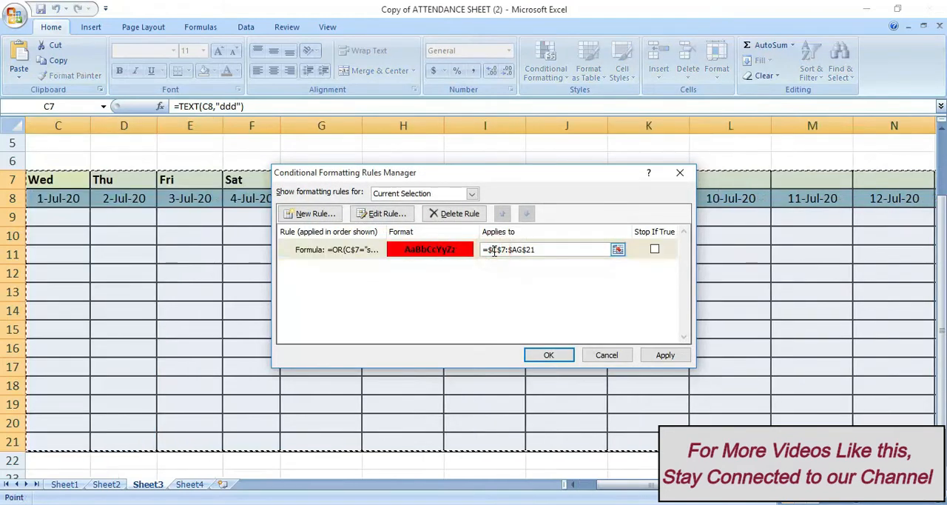
left_click(510, 250)
key("BackSpace")
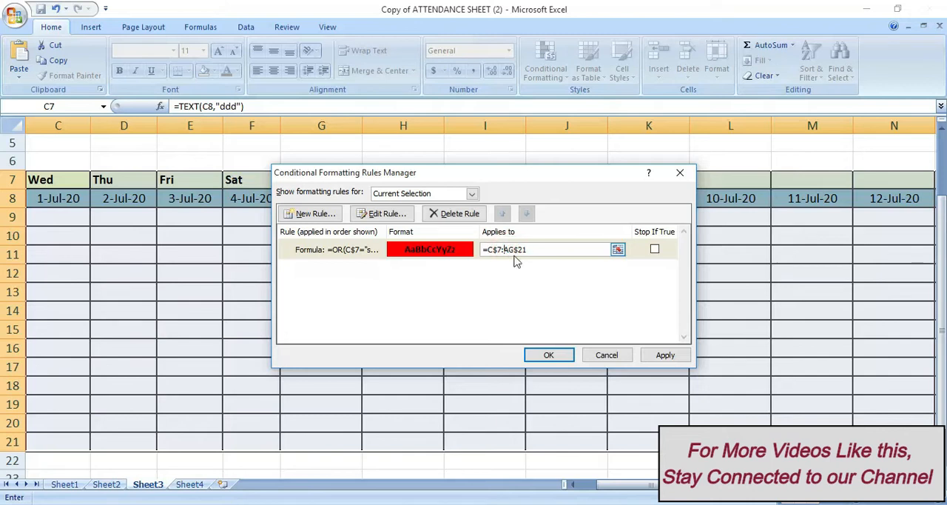
left_click(546, 354)
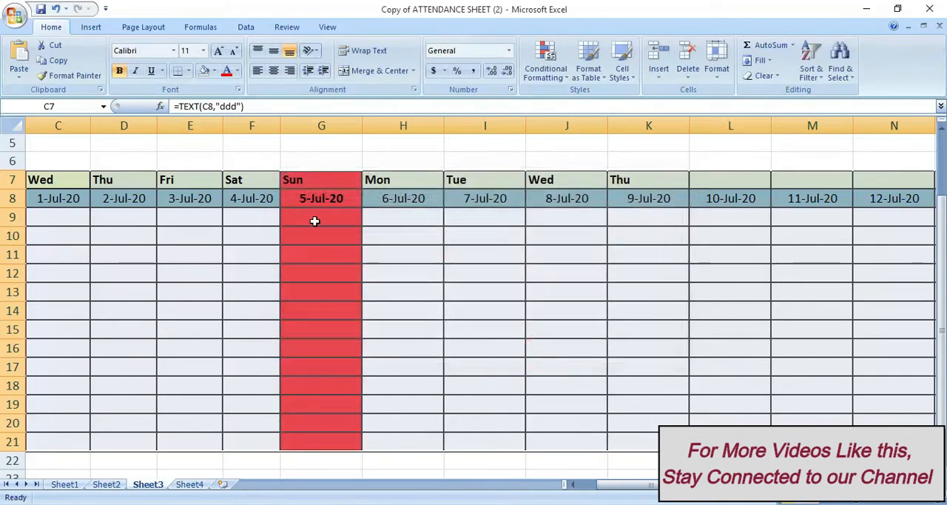
Set the attendance month in I1 to SEPTEMBER to test the Sunday highlighting
left_click(314, 221)
key("Right")
key("Right")
key("Right")
key("Right")
key("Right")
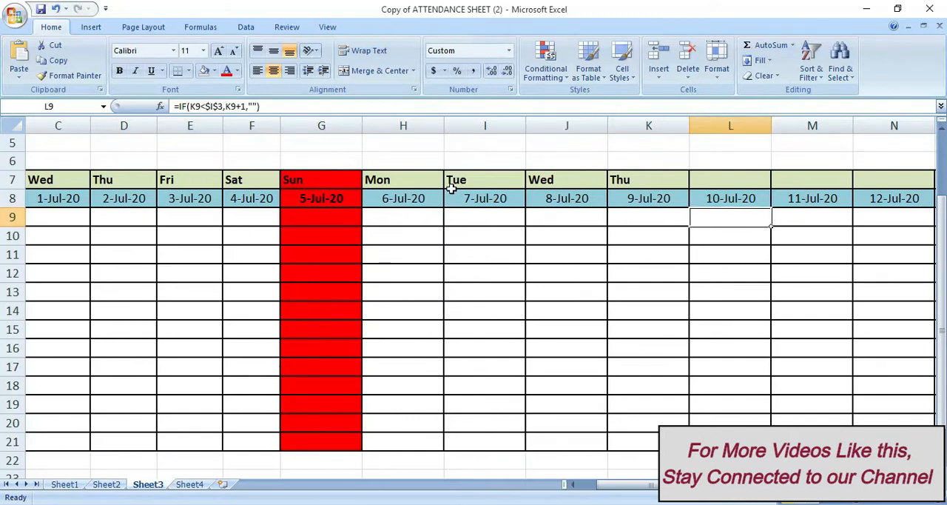
key("Left")
key("Left")
key("Left")
key("Left")
key("Left")
key("Left")
key("Left")
key("Left")
key("Left")
key("Left")
key("Left")
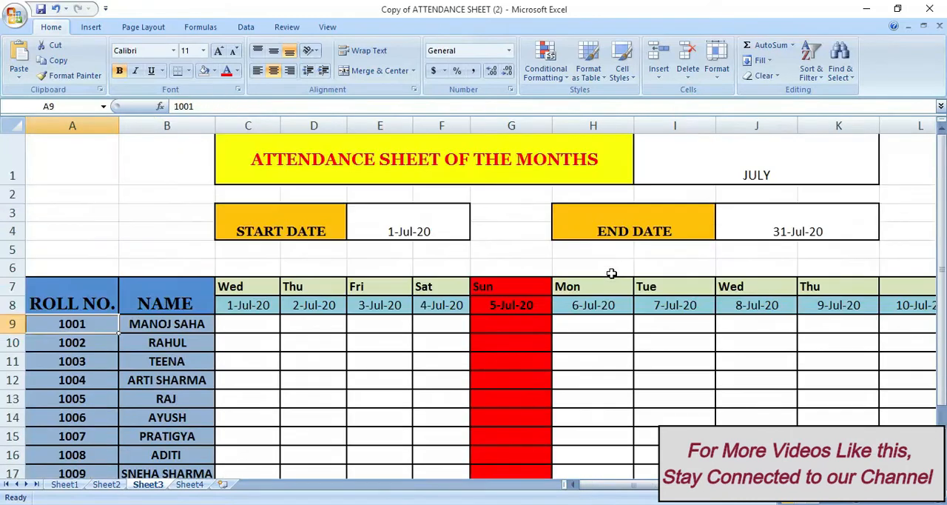
scroll(482, 200, "up", 2)
left_click(846, 152)
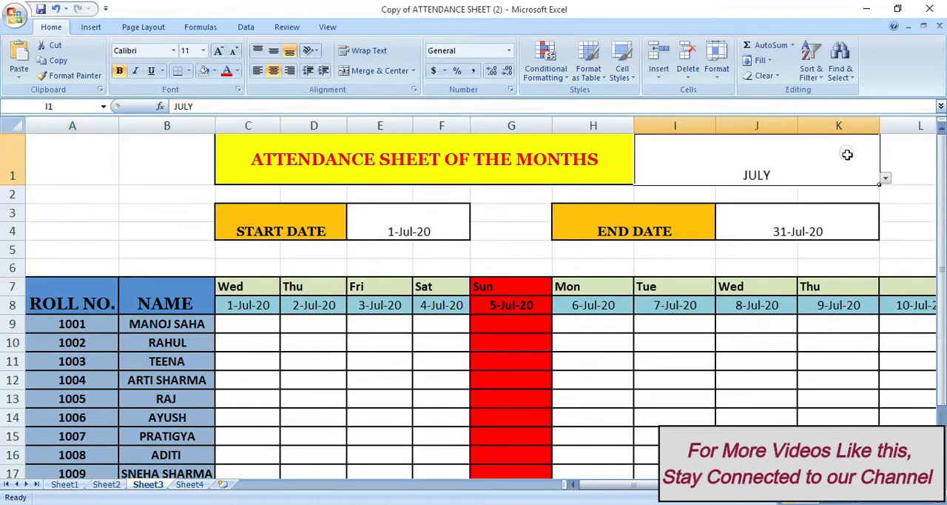
left_click(886, 181)
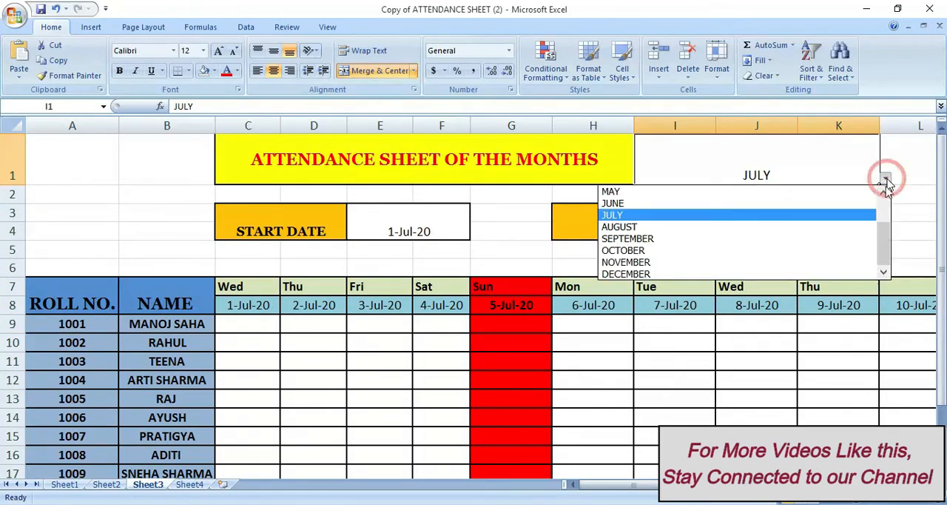
left_click(769, 239)
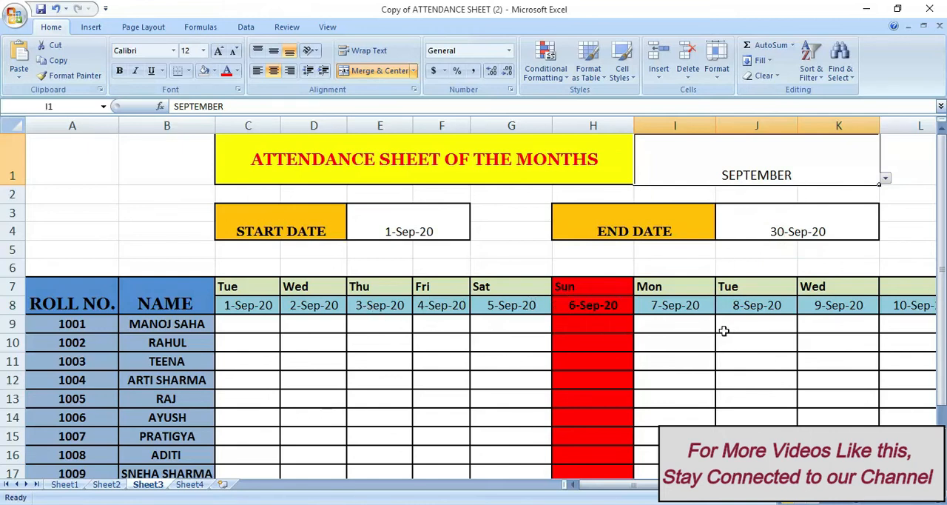
Insert a blank sheet row at row 6, above the weekday header row
key("alt+Tab")
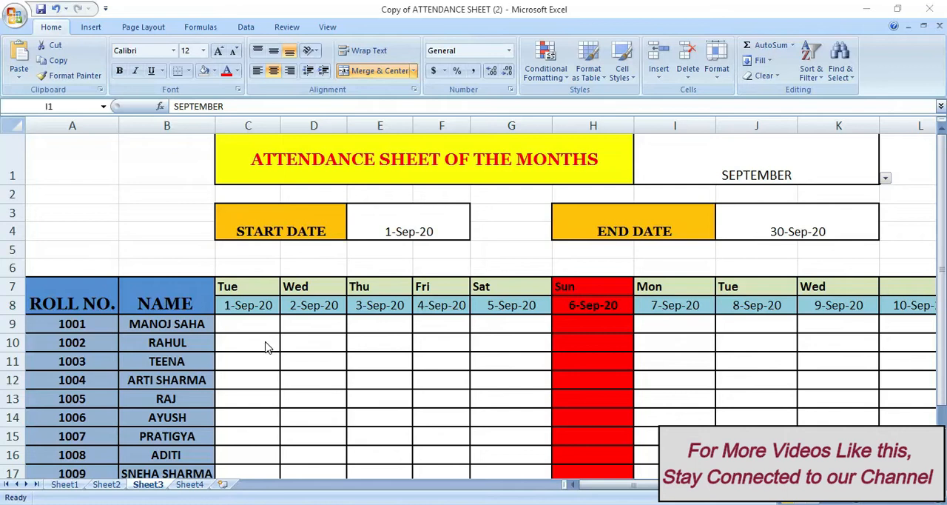
left_click(237, 265)
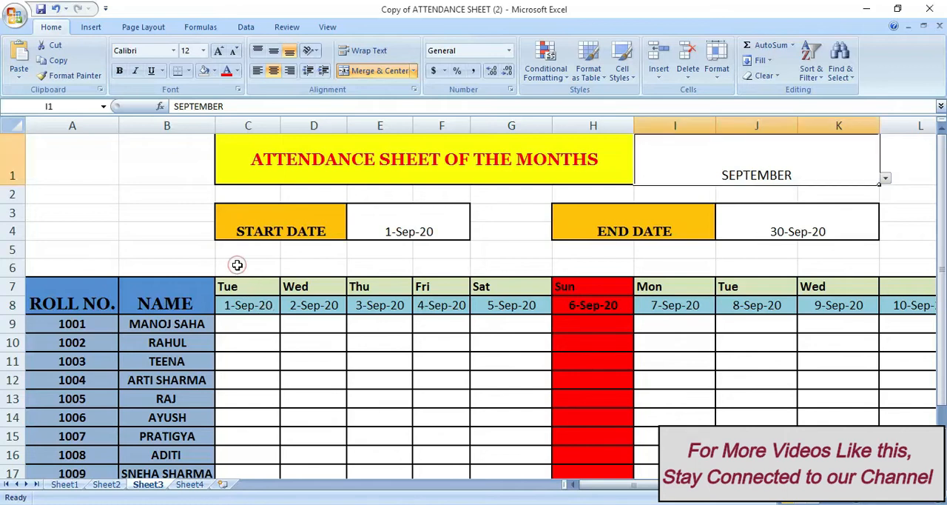
left_click(237, 264)
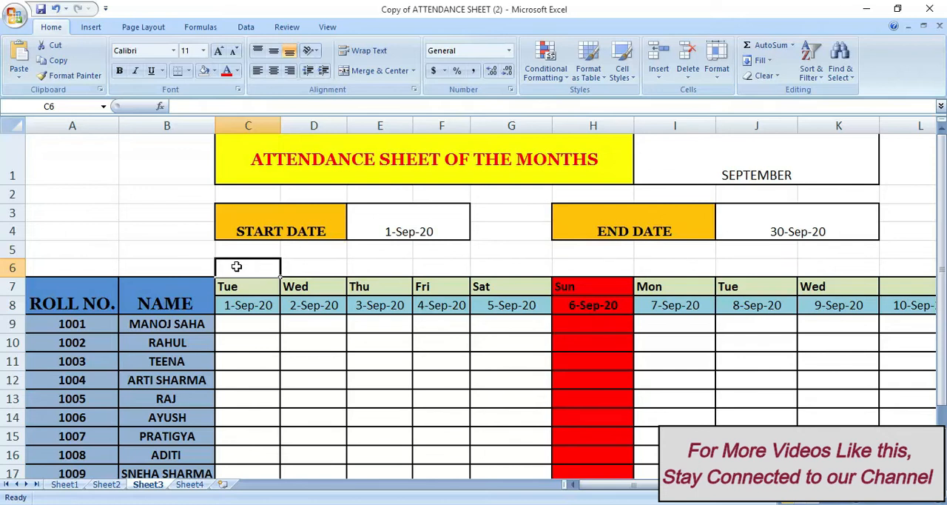
key("alt")
key("h")
key("i")
key("r")
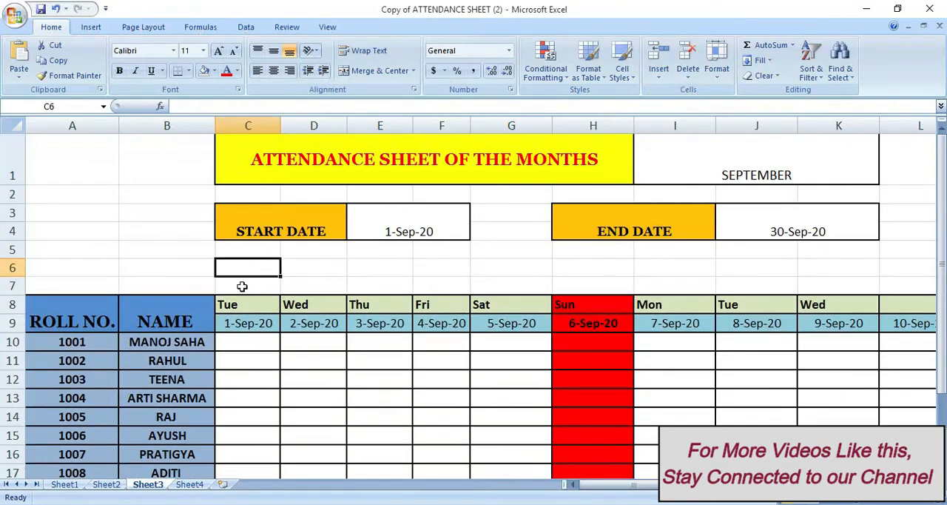
Start an IF formula in C7 that tests C9="" and returns 1 when true
left_click(243, 285)
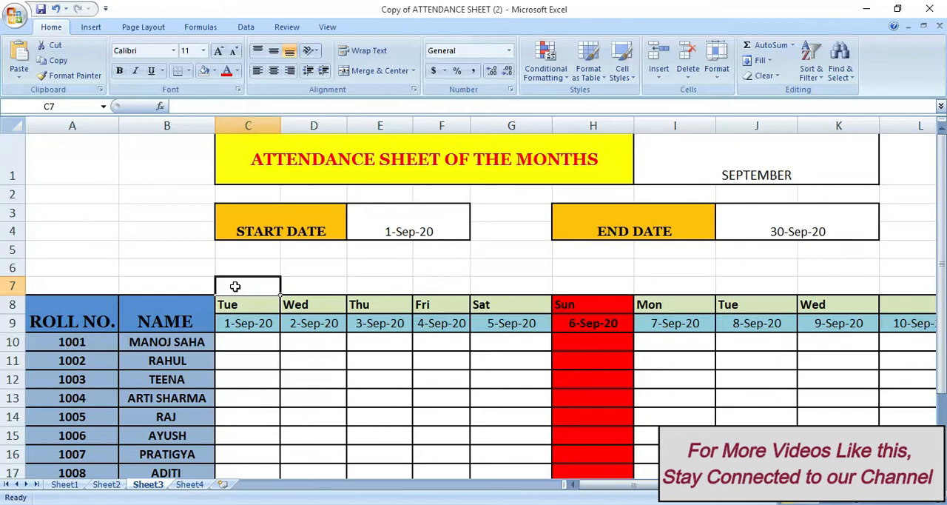
left_click(242, 303)
left_click(242, 289)
double_click(250, 287)
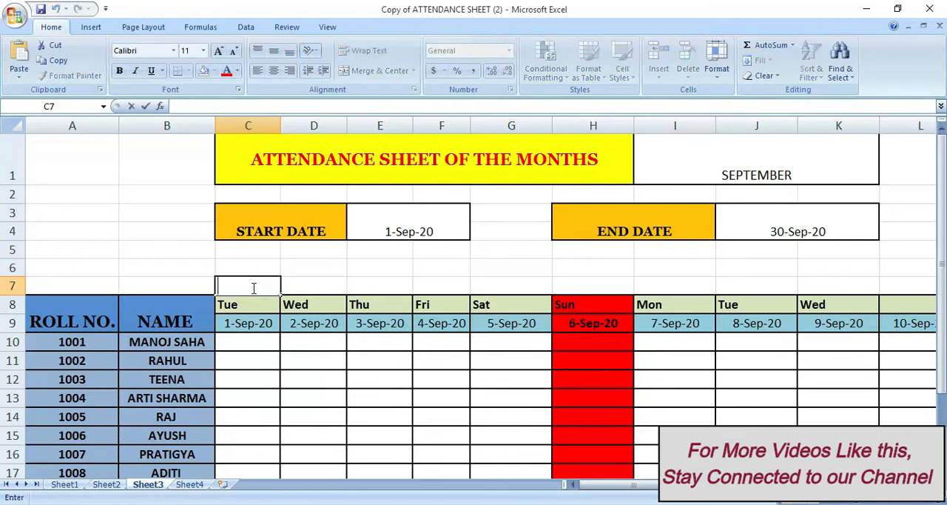
type("=")
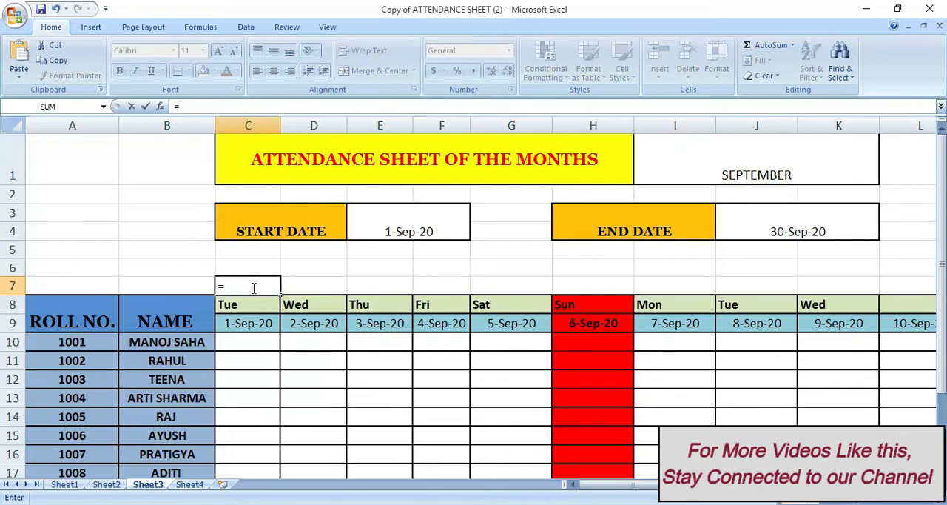
type("if")
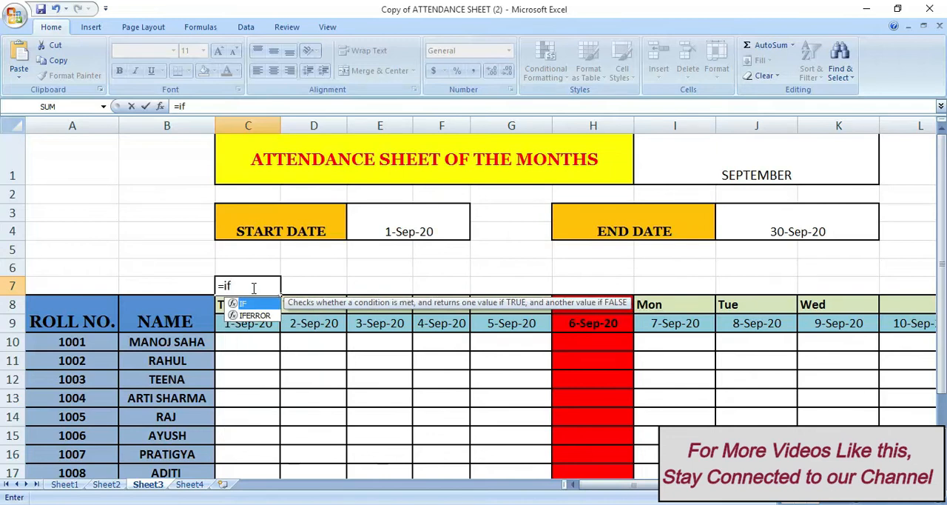
type("(")
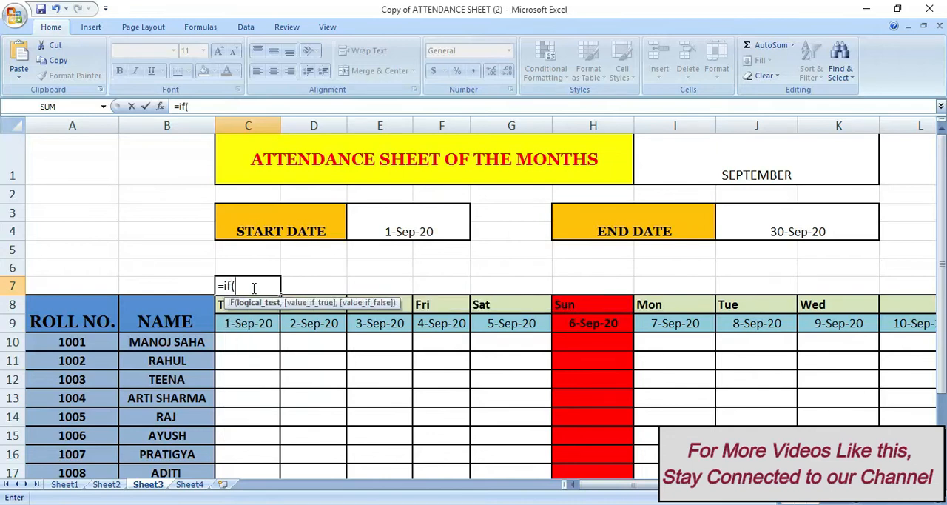
left_click(268, 325)
type("=\"\",1")
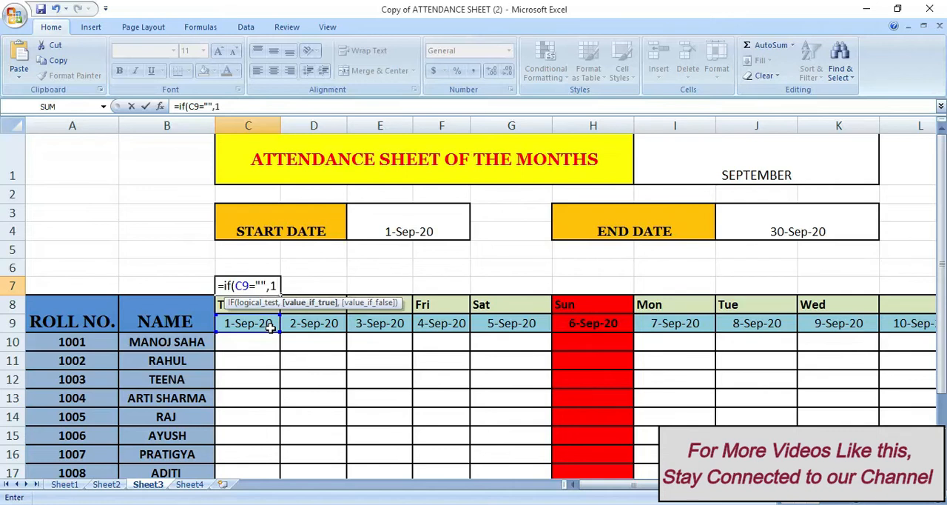
type(",")
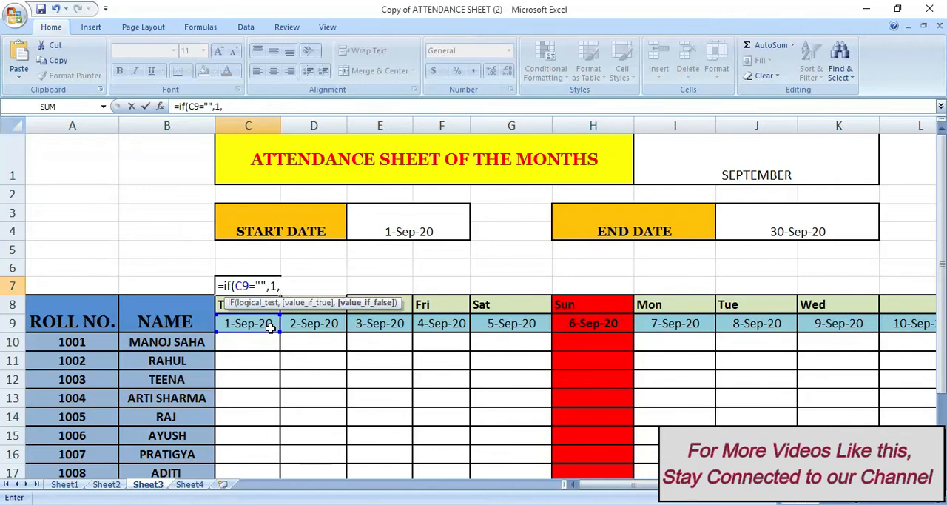
type("matx")
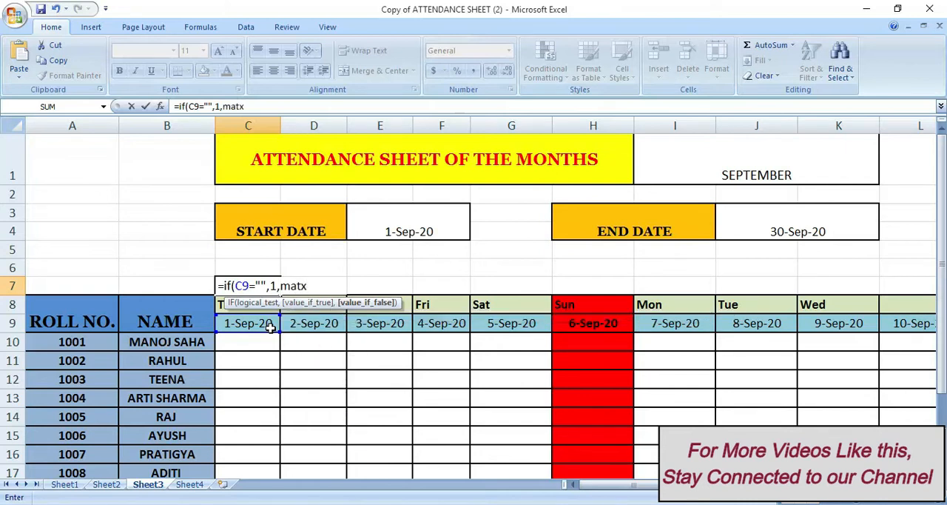
Complete the C7 formula with match(C9,holidays,0) as the value if false, and enter it
key("BackSpace")
type("ch")
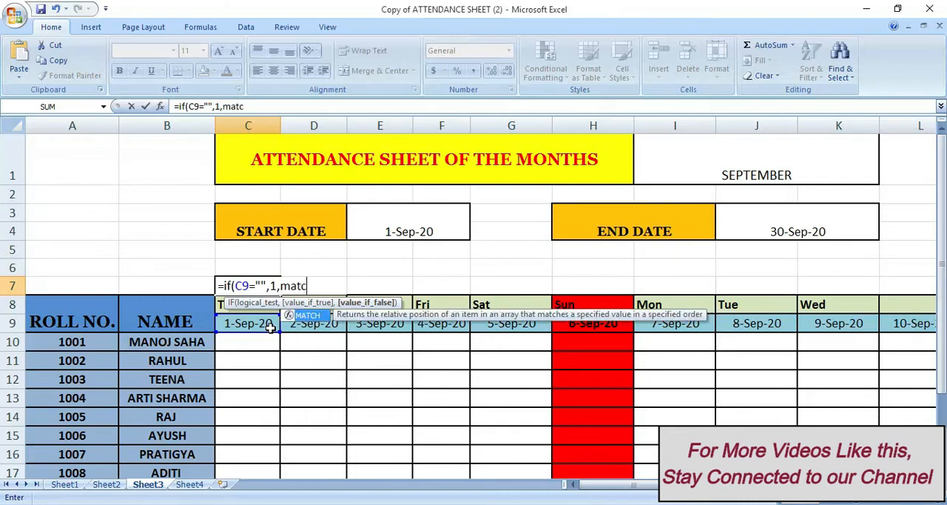
type("(")
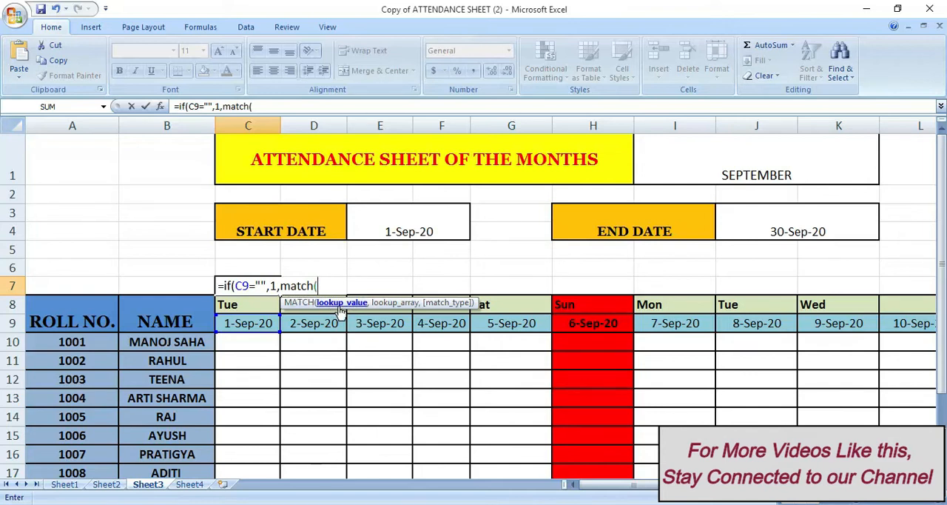
left_click(254, 326)
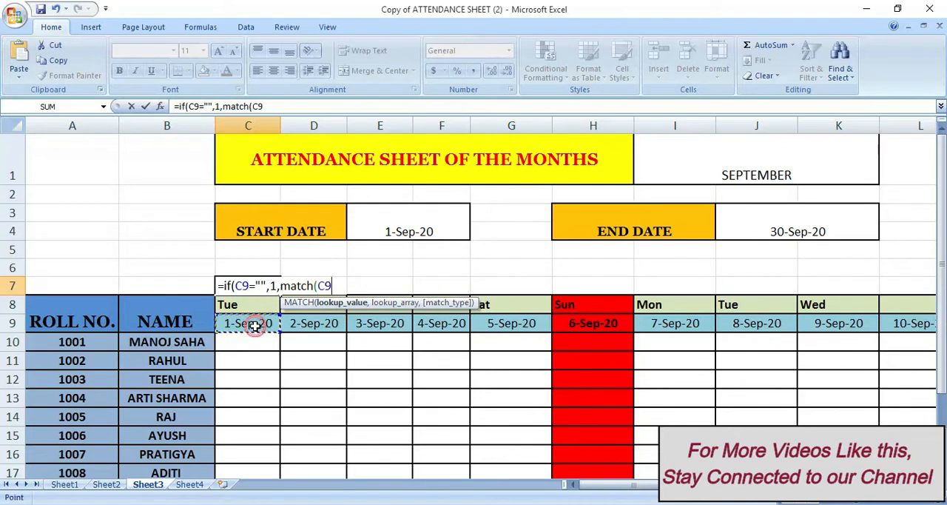
type(",")
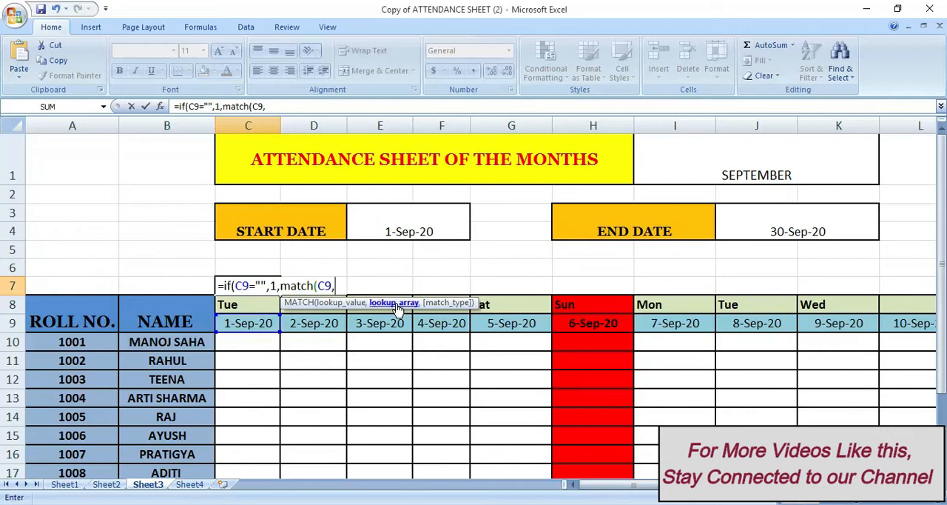
type("holidays")
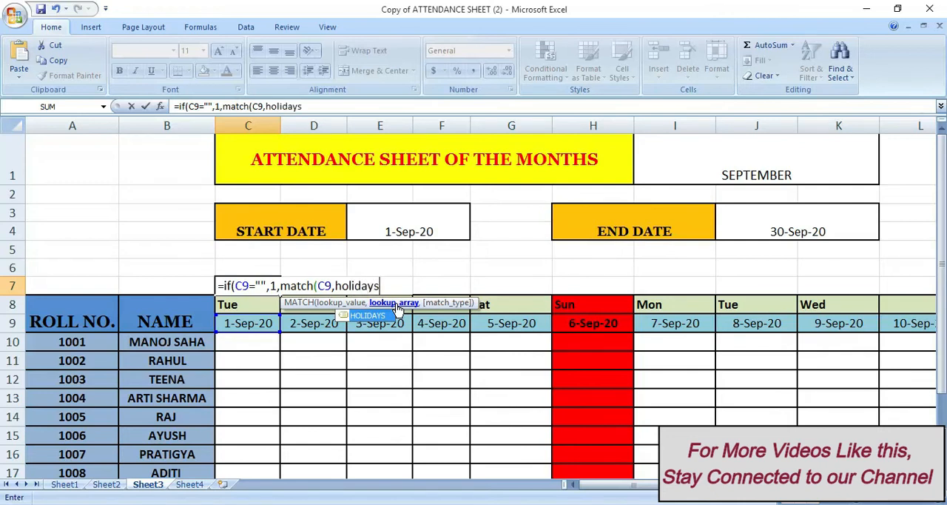
type(",")
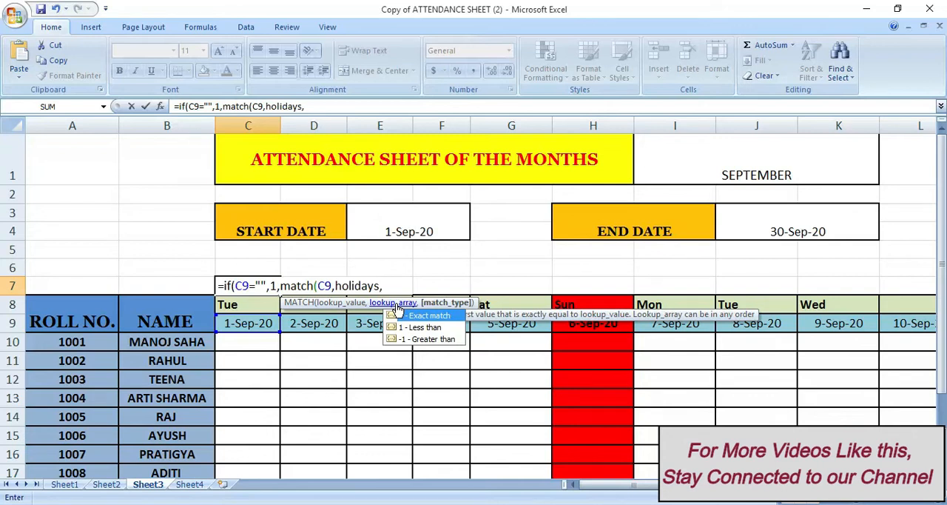
type("0))")
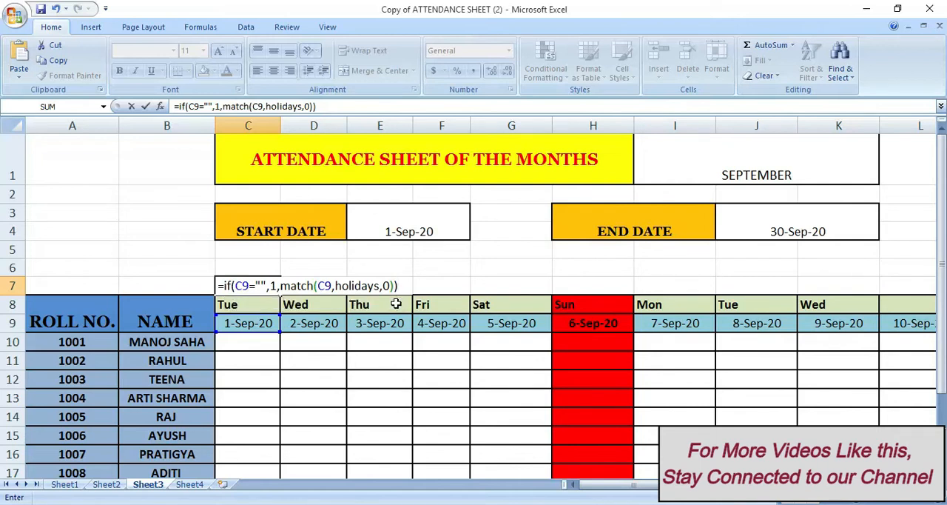
key("Return")
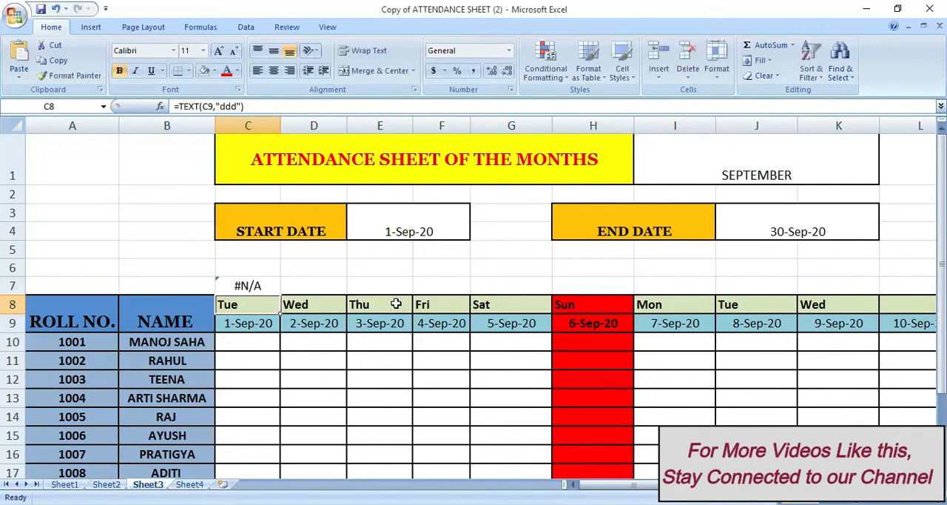
Fill the holiday-match formula from C7 across row 7 to K7
left_click(268, 286)
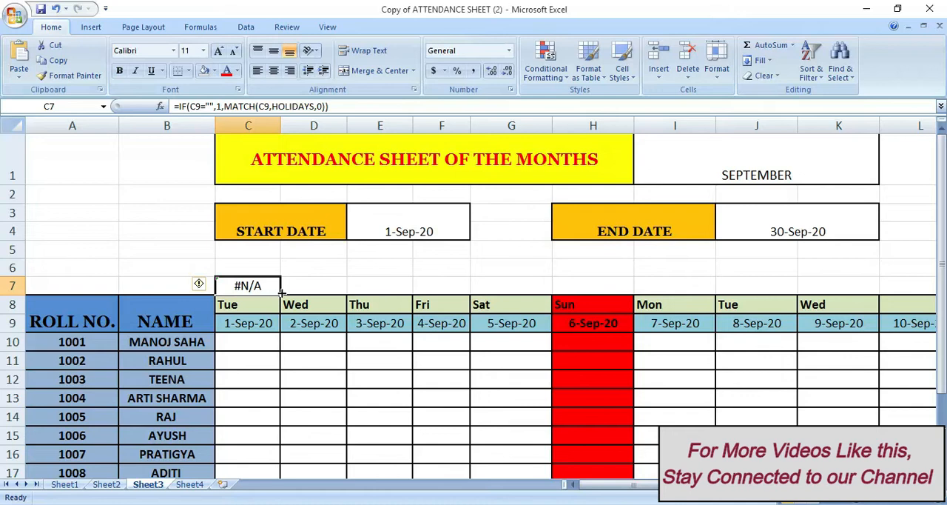
left_click_drag(282, 293, 896, 288)
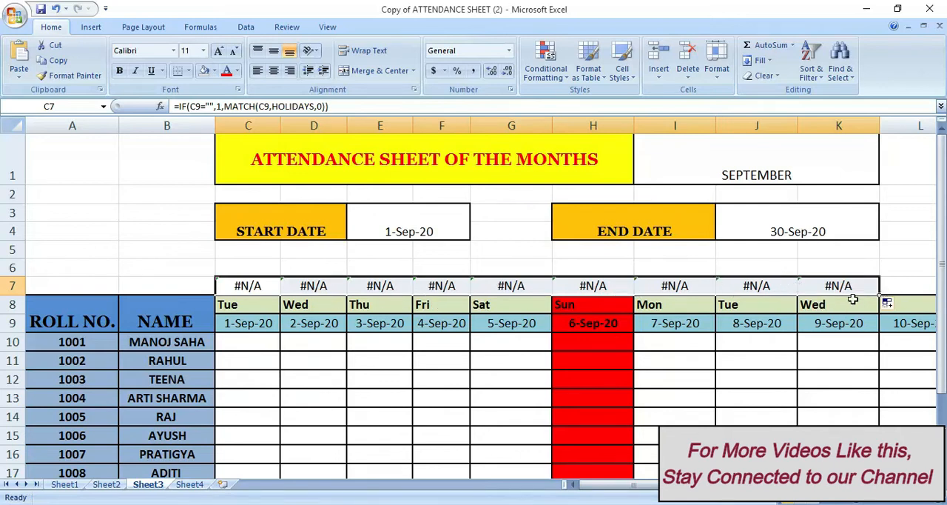
Wrap the existing holiday-match formula in C7 in IFERROR with 0 as the error value, and enter it
left_click(251, 286)
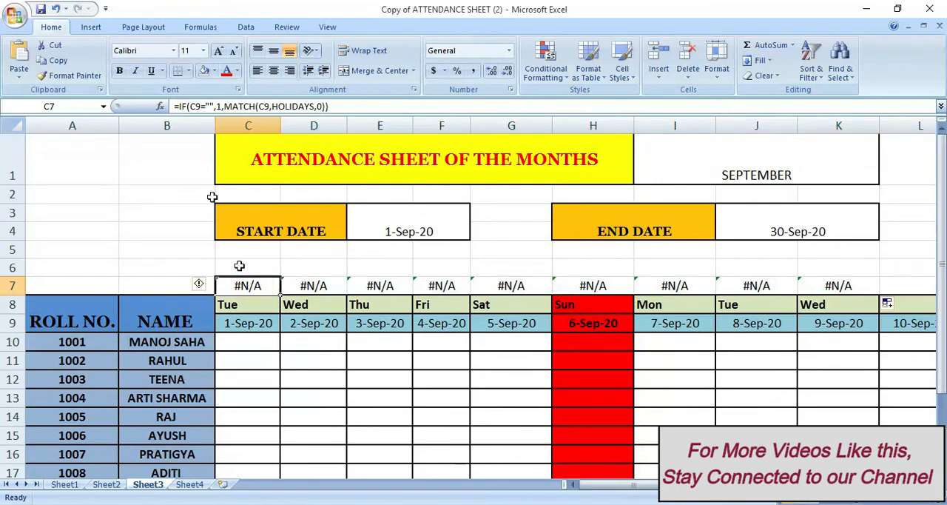
left_click(178, 106)
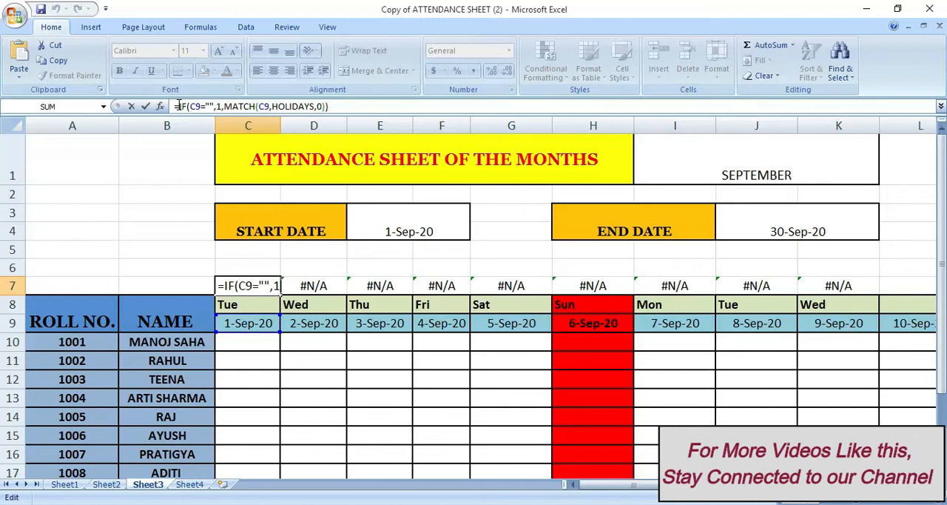
left_click(178, 105)
type("if")
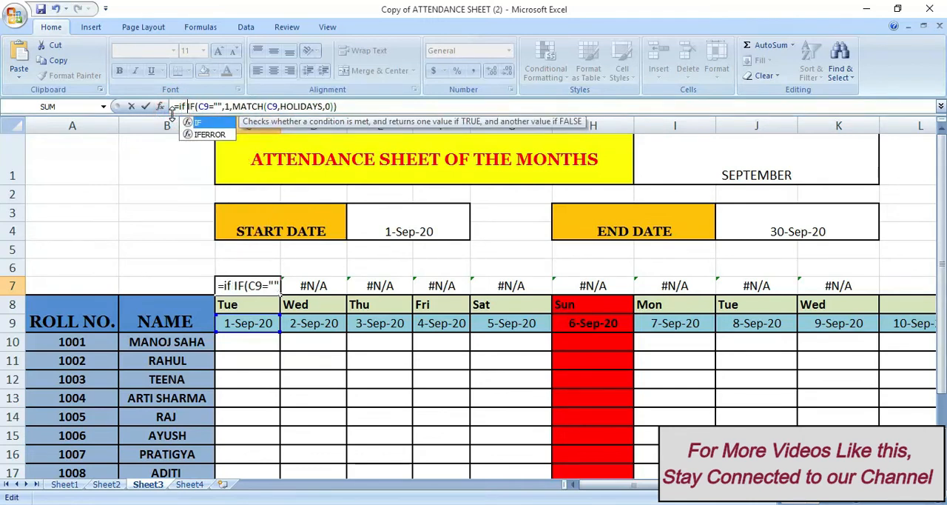
type("err")
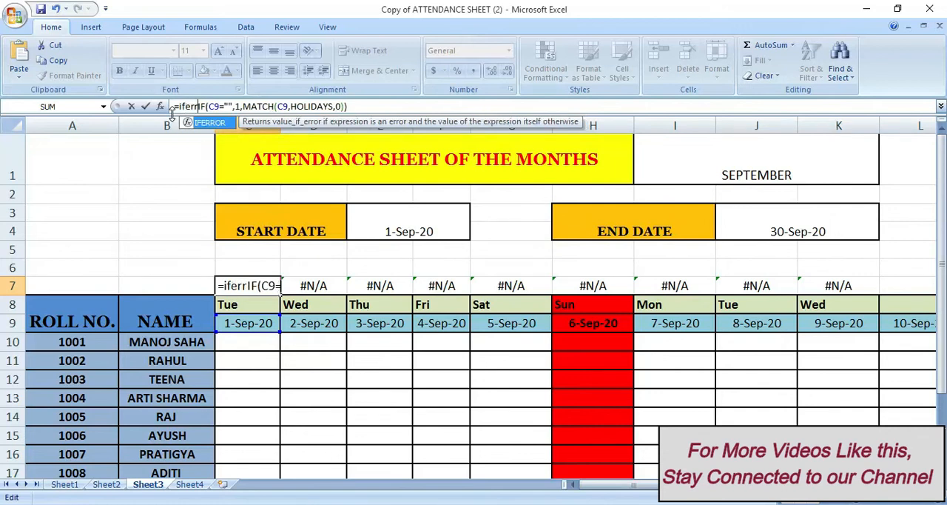
type("or")
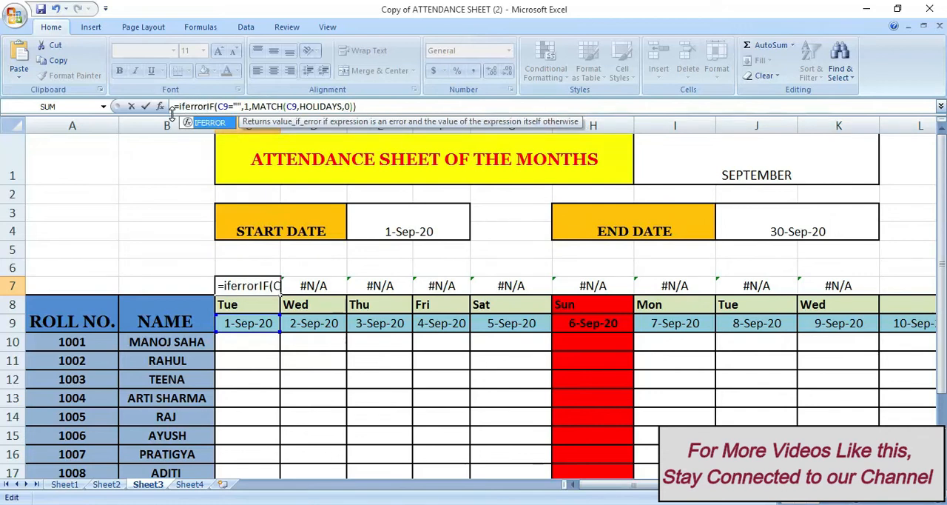
type("(")
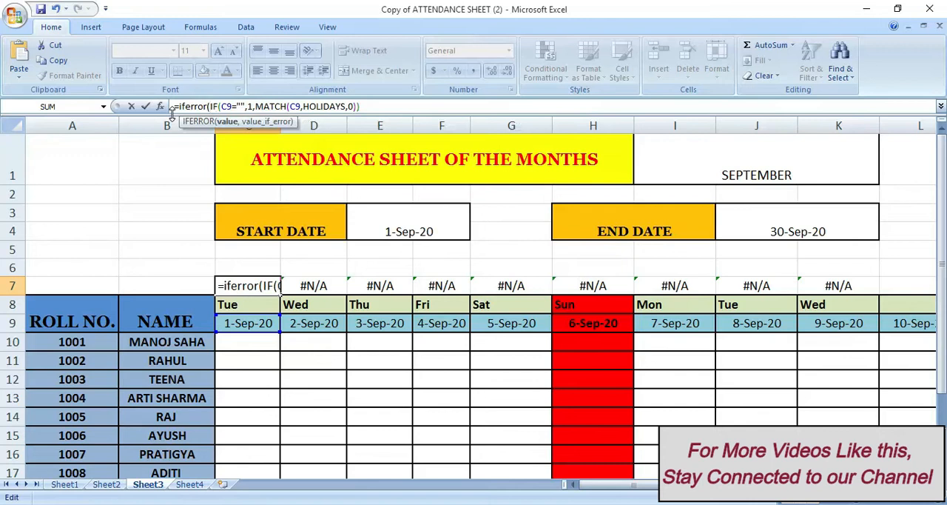
left_click(372, 107)
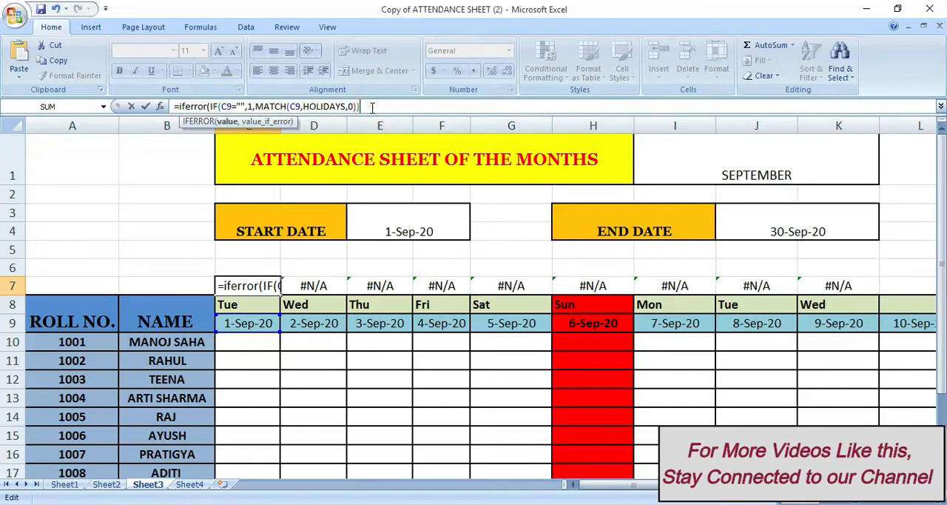
type(",0)")
key("Return")
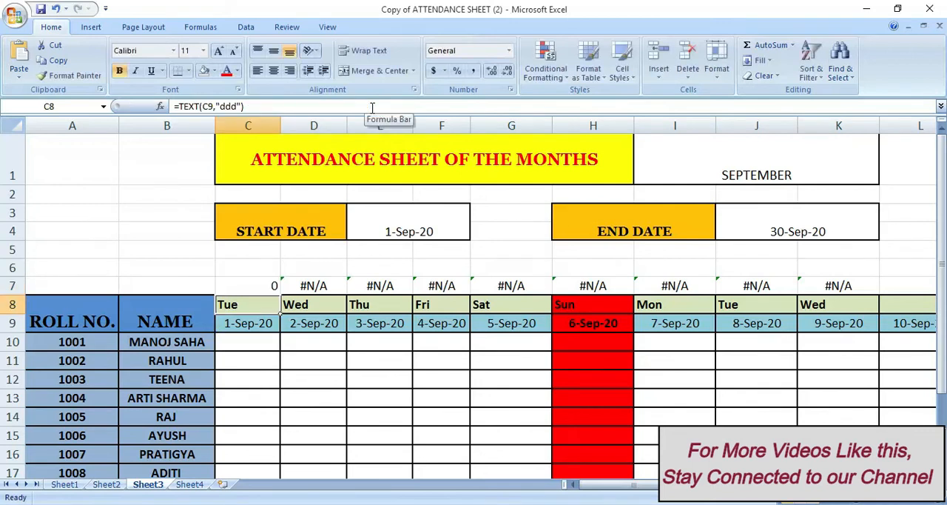
Fill the IFERROR holiday formula from C7 across row 7 to AG7
left_click(266, 284)
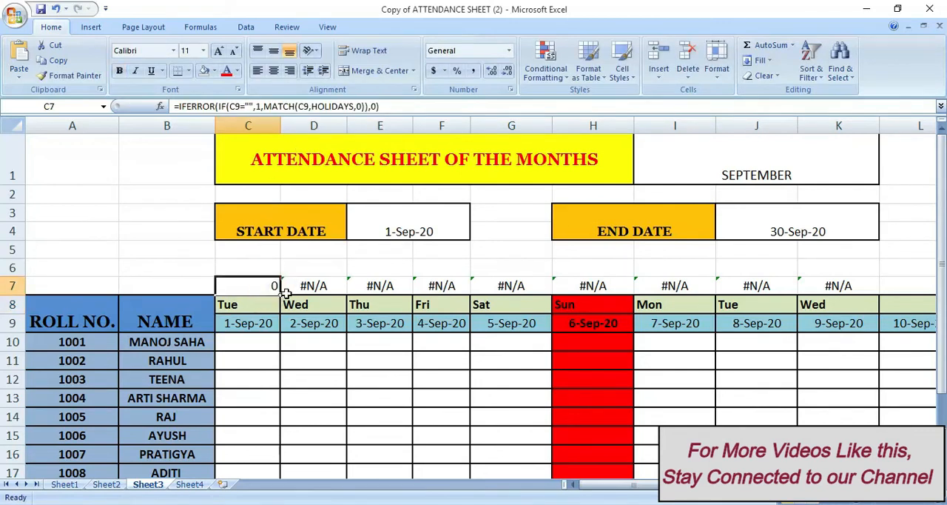
left_click_drag(280, 293, 782, 289)
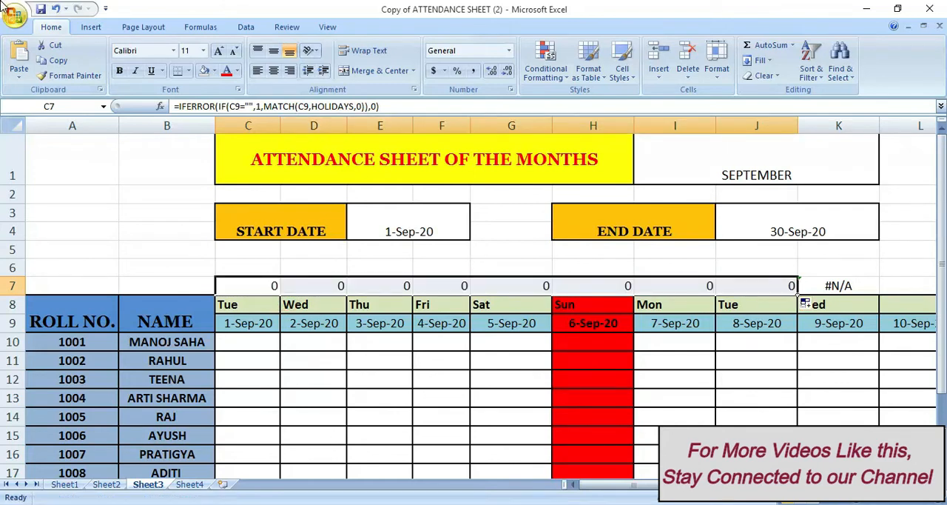
left_click_drag(797, 290, 838, 296)
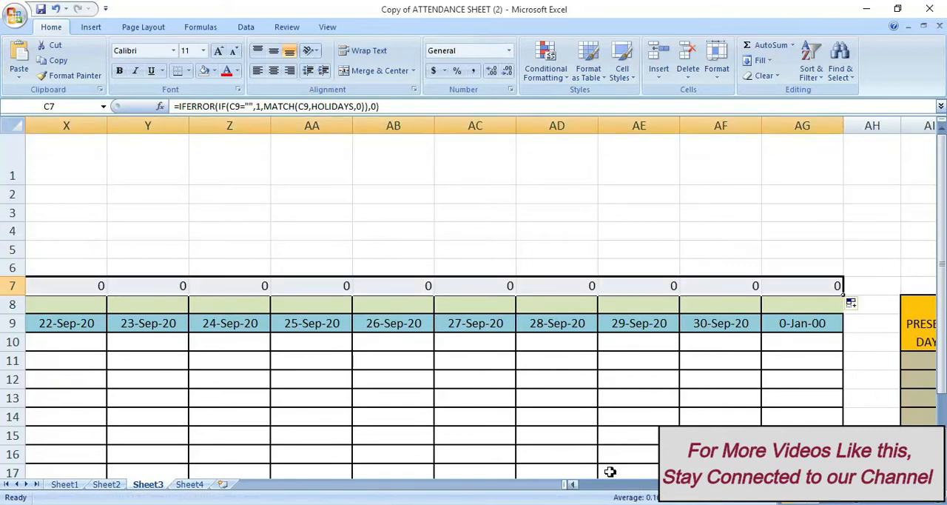
left_click(573, 484)
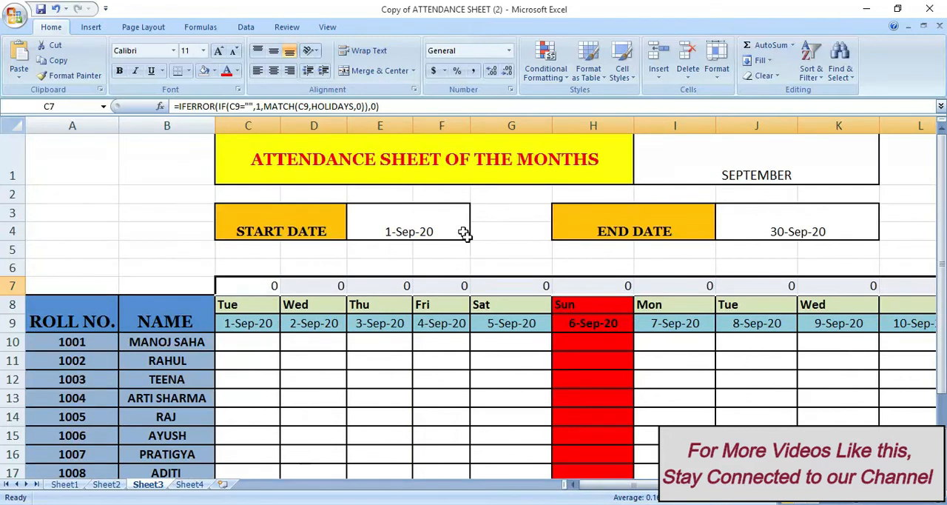
Set the sheet's month to JANUARY and inspect the row 7 holiday results for 1-Jan-20 and 14-Jan-20
left_click(706, 162)
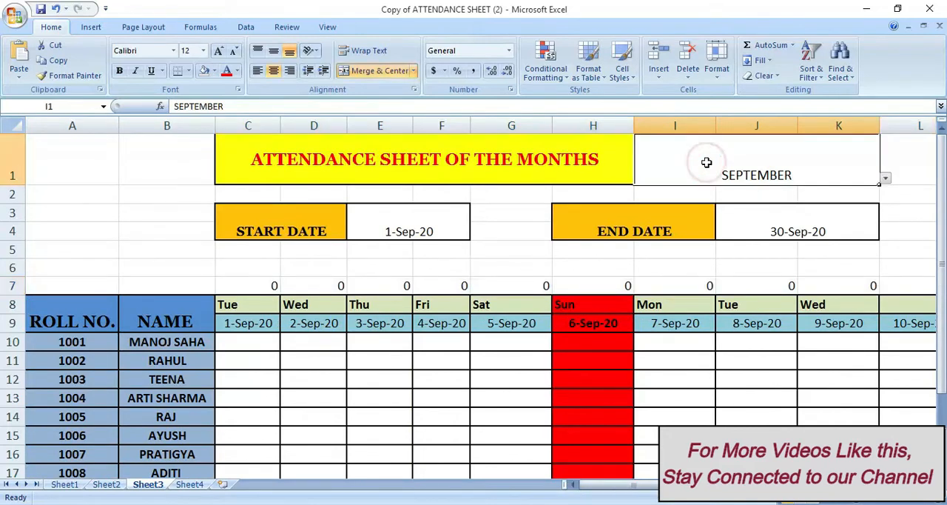
left_click(885, 180)
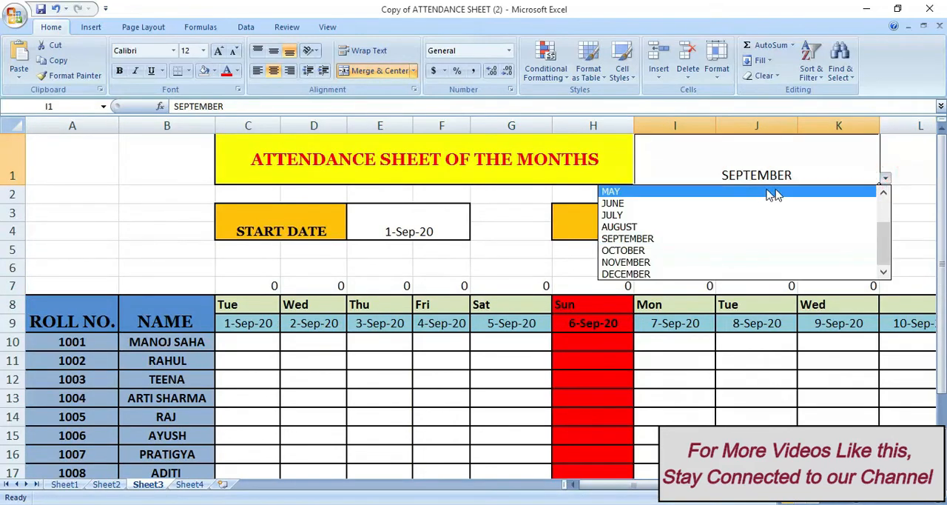
left_click_drag(891, 239, 897, 233)
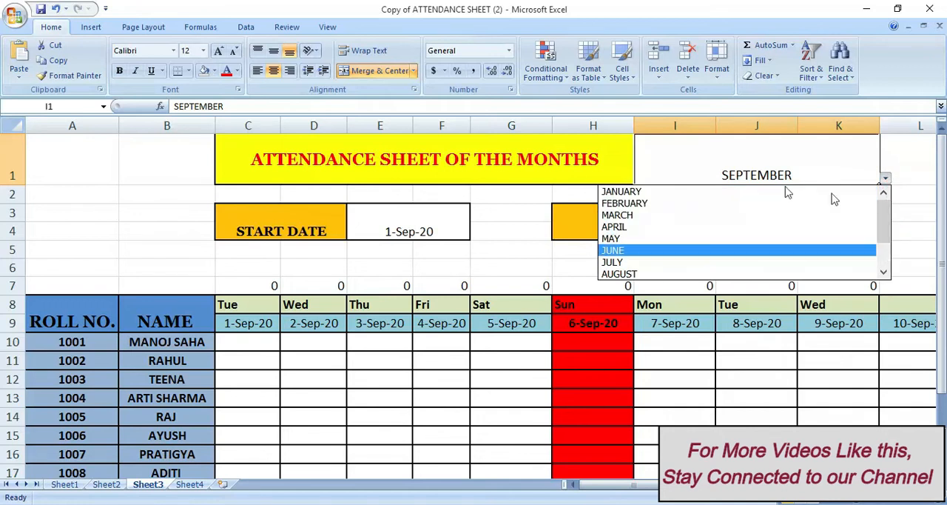
left_click(749, 190)
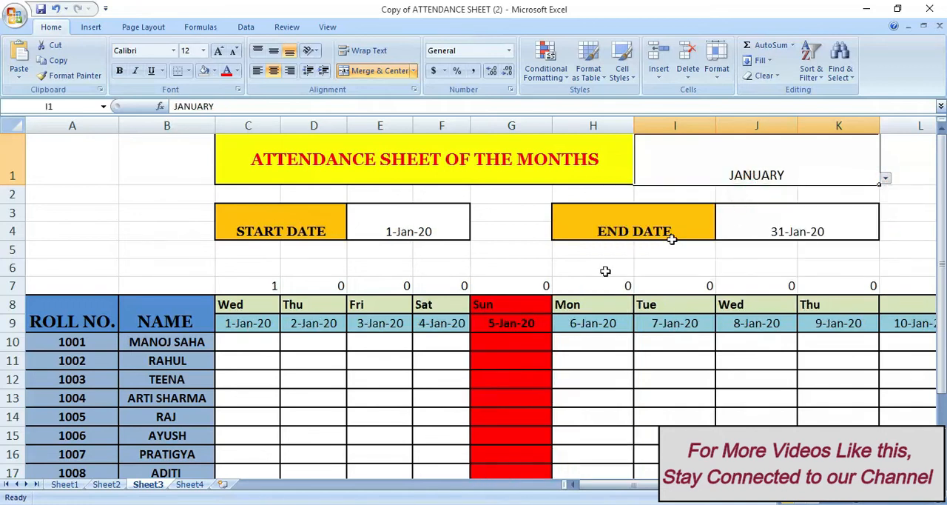
left_click(262, 286)
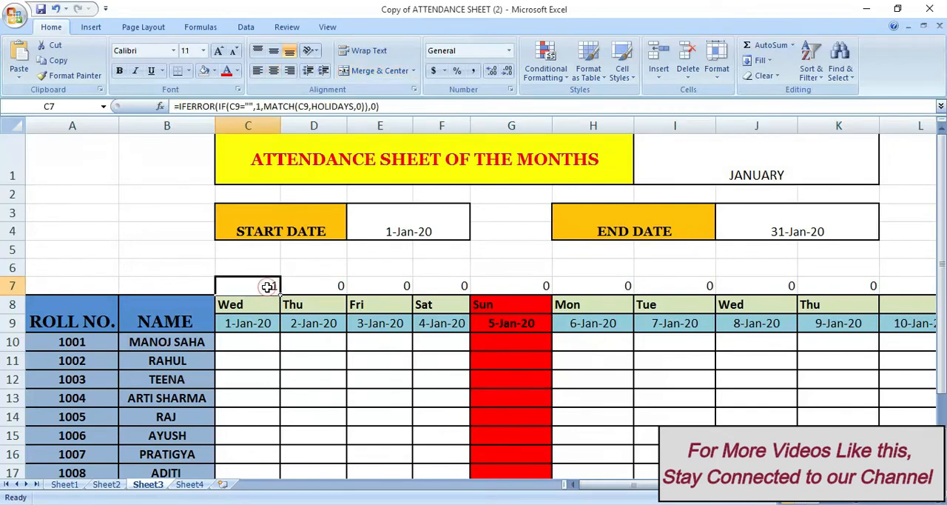
left_click(605, 485)
left_click_drag(605, 485, 647, 488)
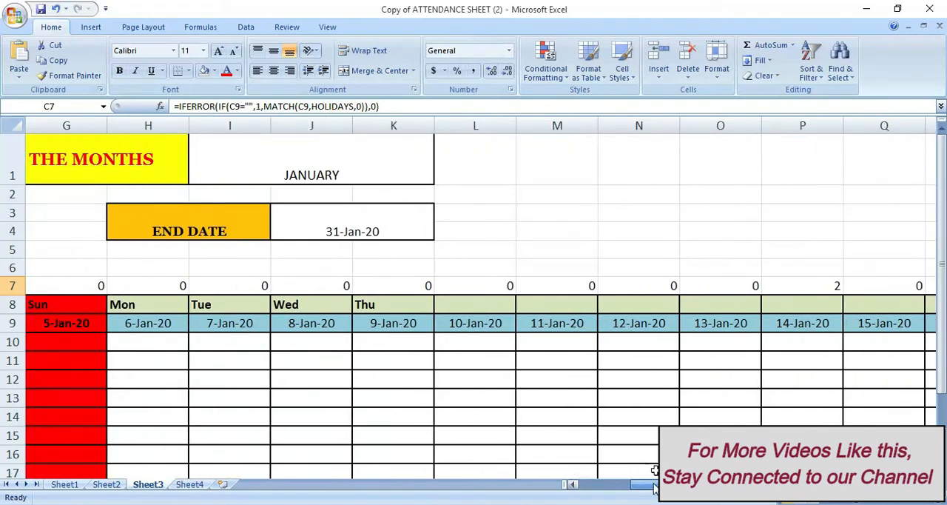
left_click(802, 324)
left_click(820, 287)
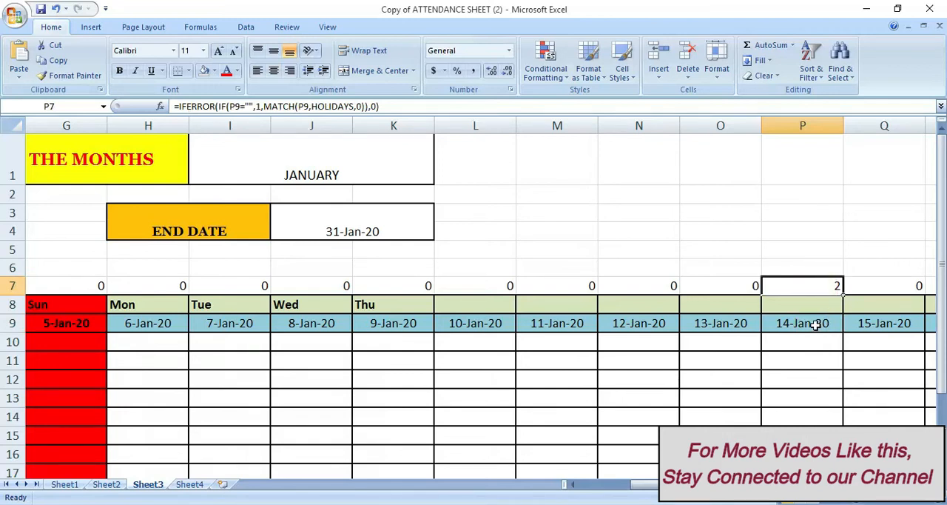
left_click_drag(645, 488, 578, 489)
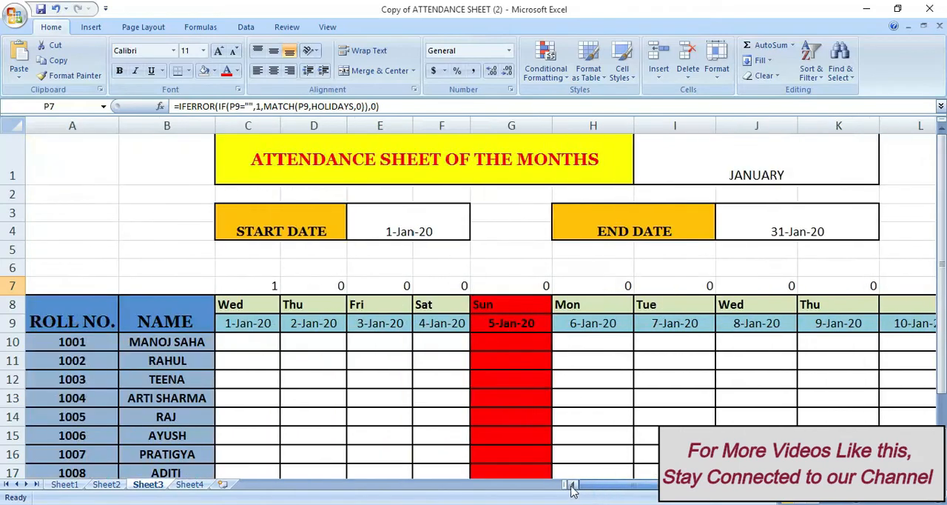
Give the row 7 holiday formula cells from C7 to AG7 a thick box border and a yellow fill
left_click(250, 285)
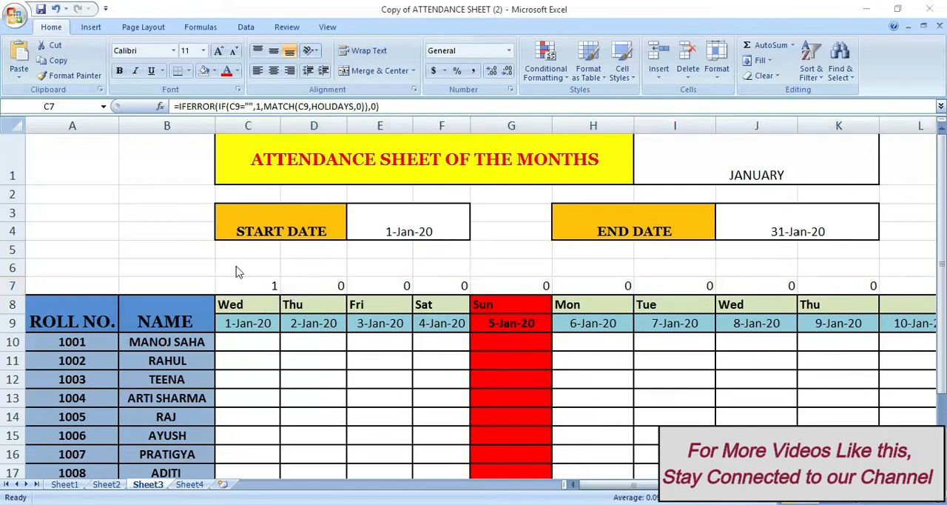
left_click(234, 281)
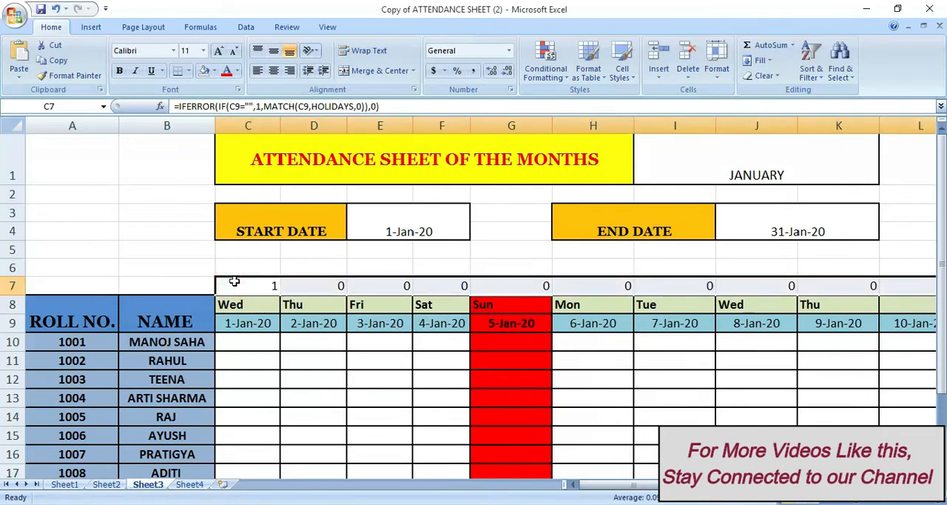
left_click(188, 71)
left_click(188, 71)
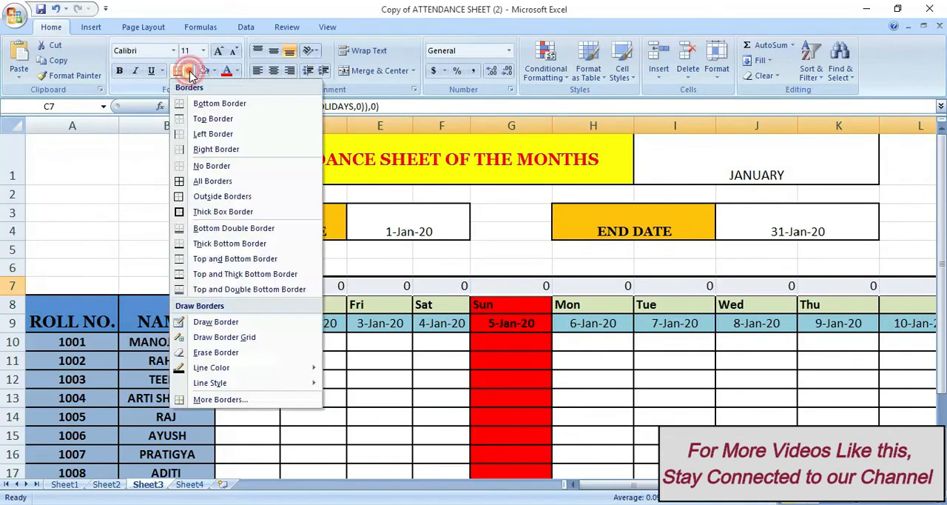
left_click(207, 211)
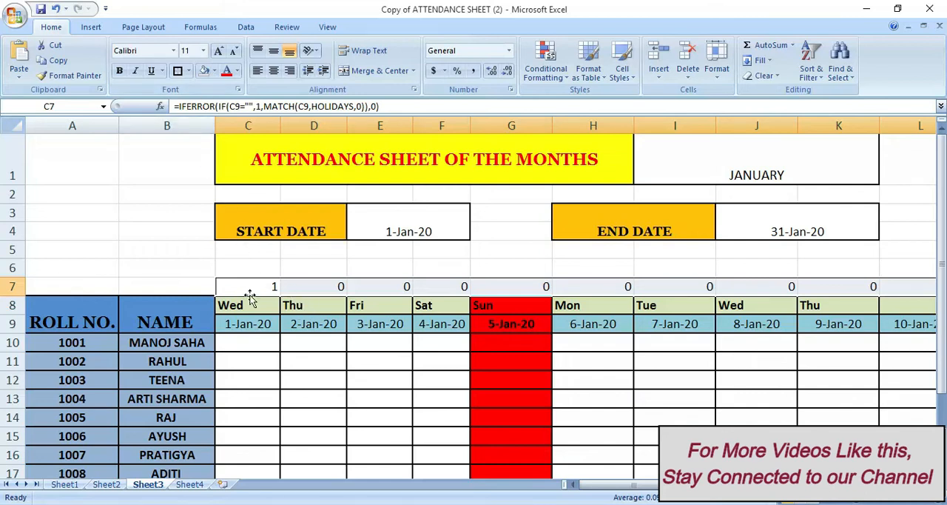
left_click(215, 71)
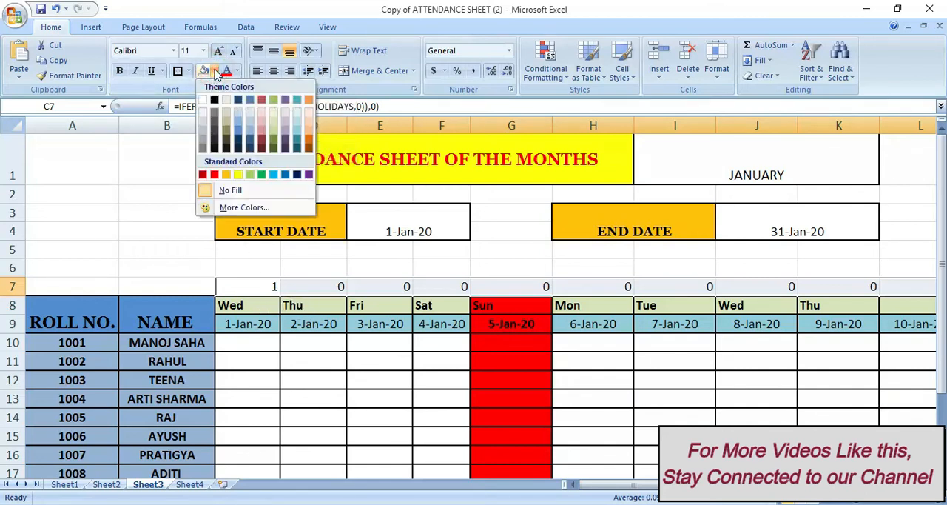
left_click(237, 175)
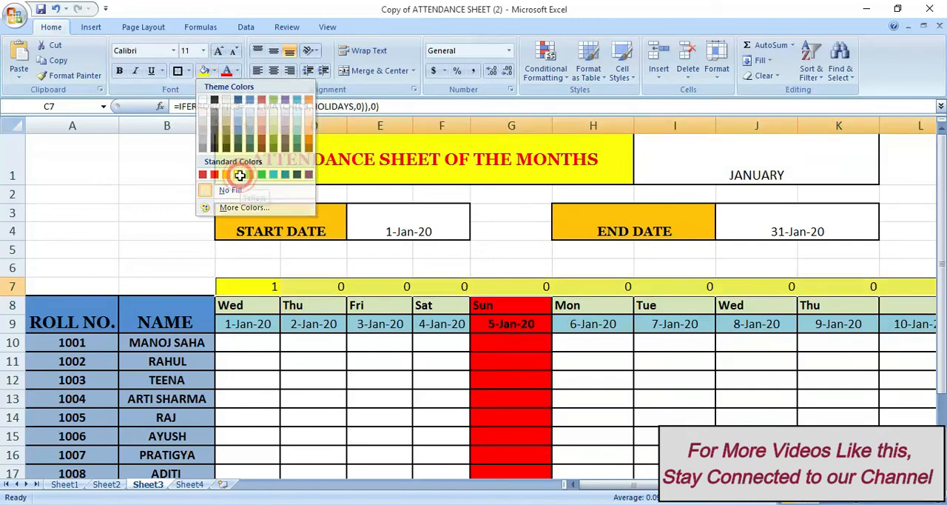
left_click(305, 360)
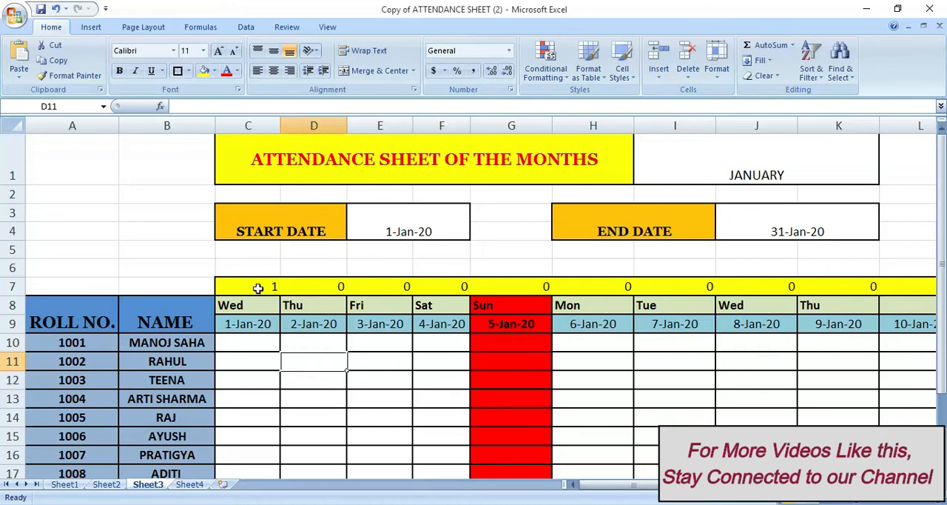
Create a formula-based conditional formatting rule for C7 to AG22 using =COUNTIF(HOLIDAYS,C$9)
left_click(258, 288)
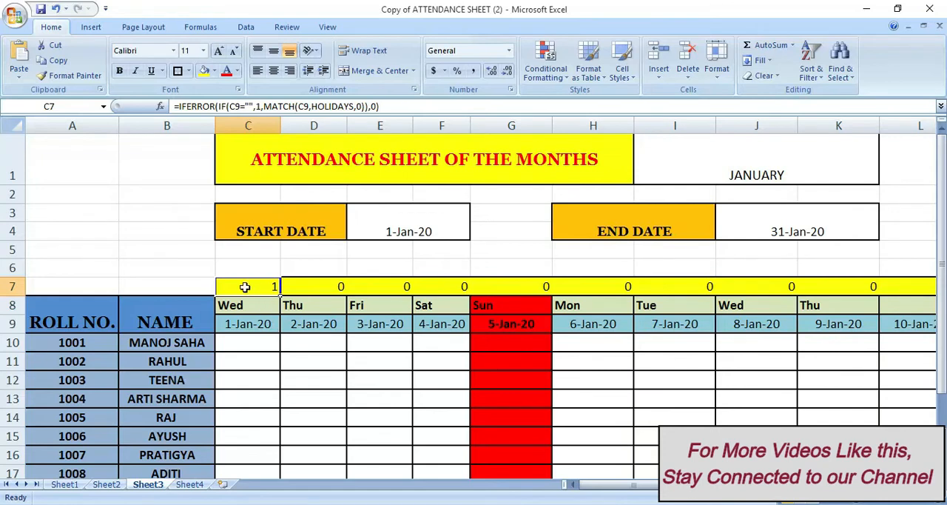
left_click_drag(245, 286, 925, 468)
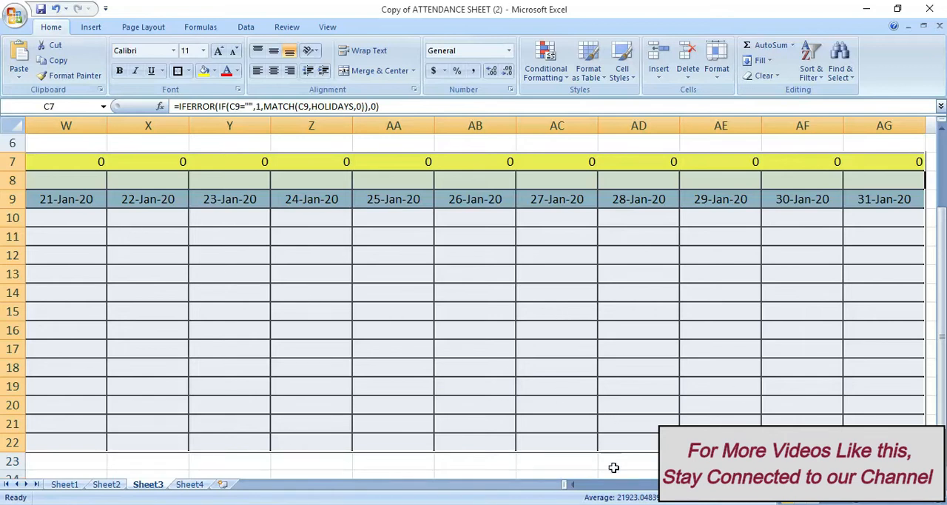
left_click_drag(569, 485, 567, 482)
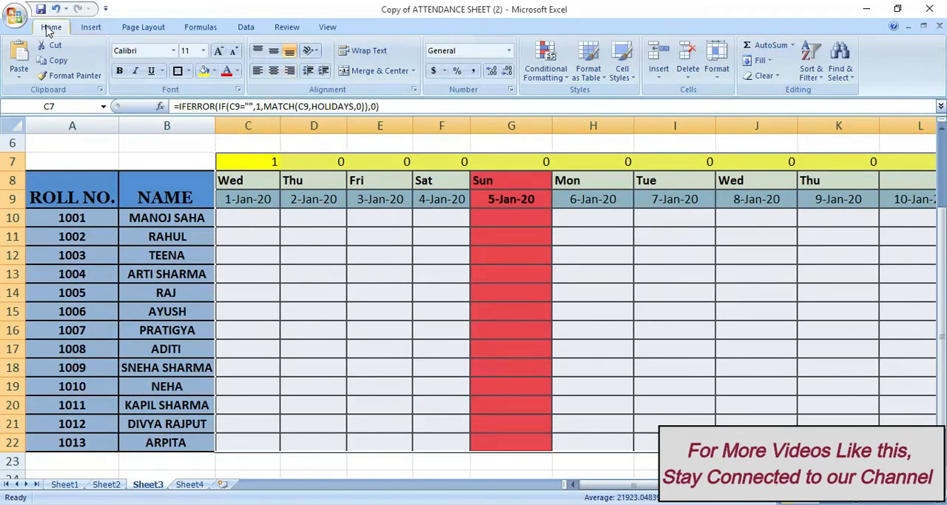
left_click(546, 65)
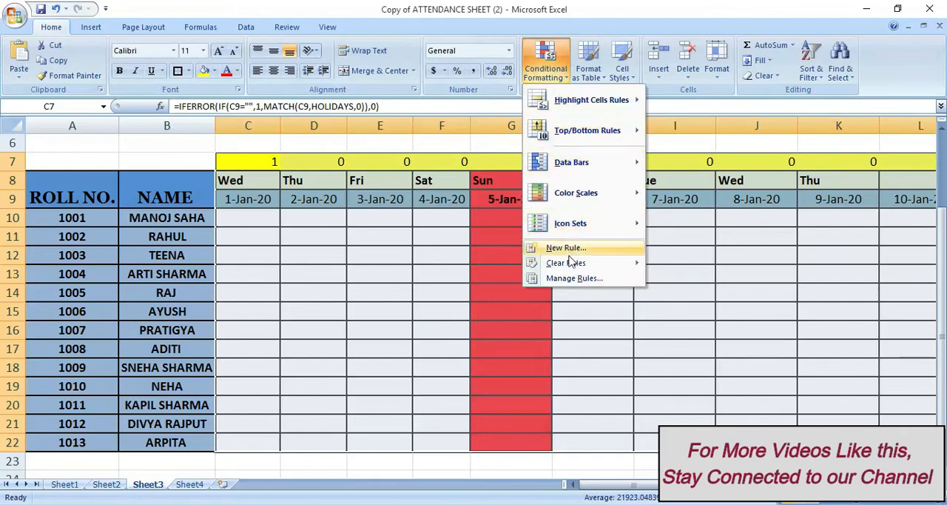
left_click(569, 285)
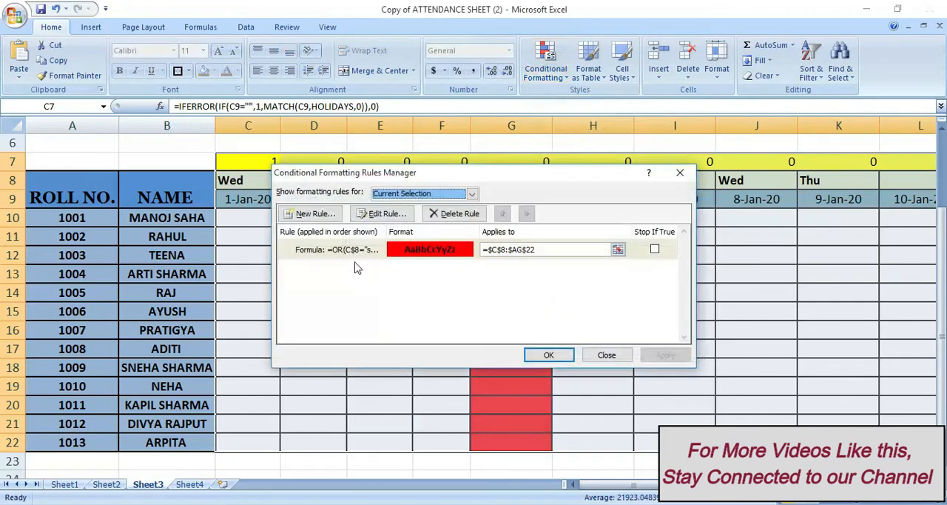
left_click(298, 215)
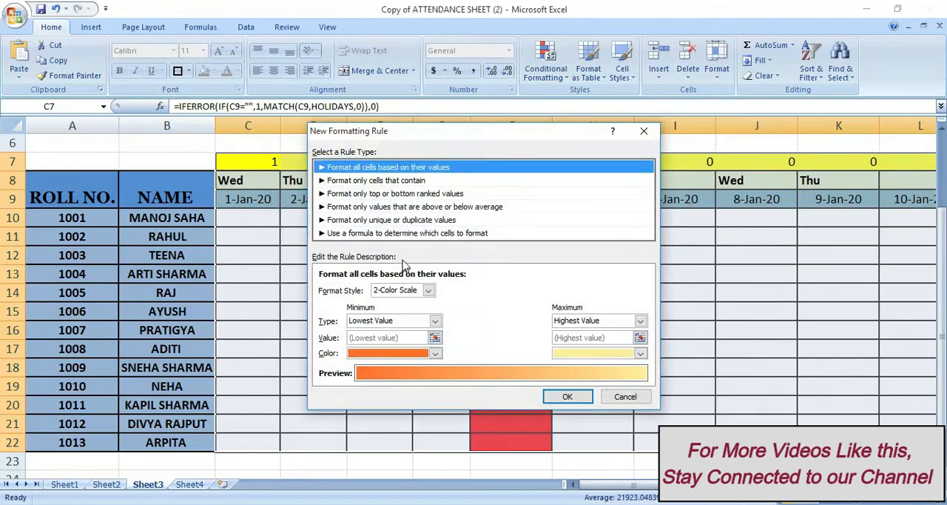
left_click(384, 233)
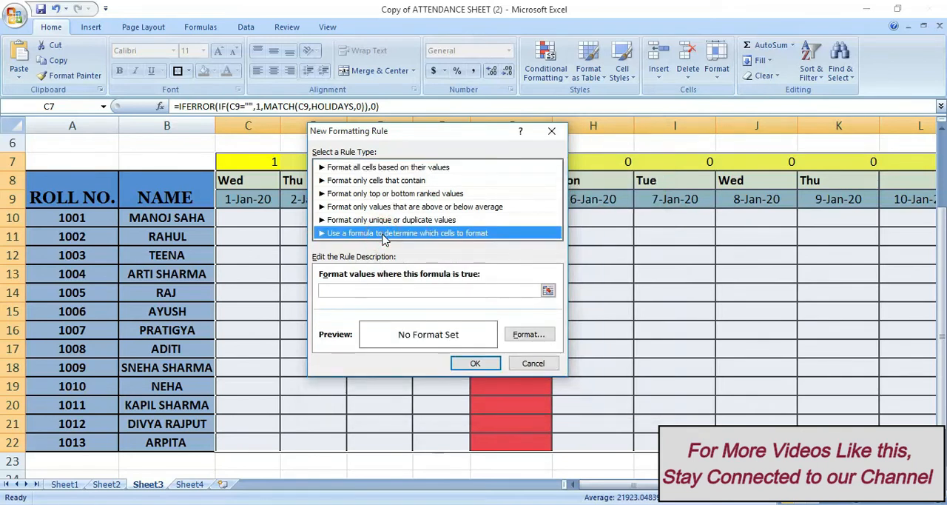
left_click(380, 289)
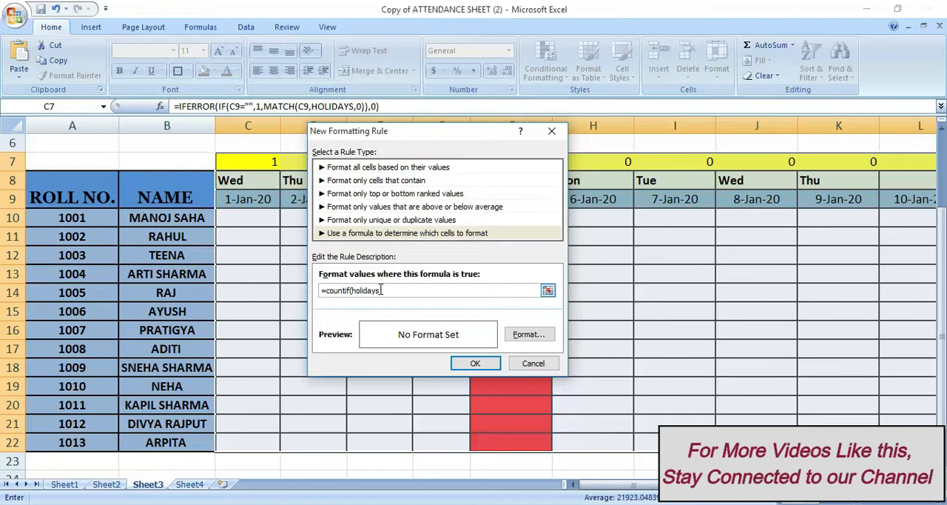
type(",")
left_click(251, 198)
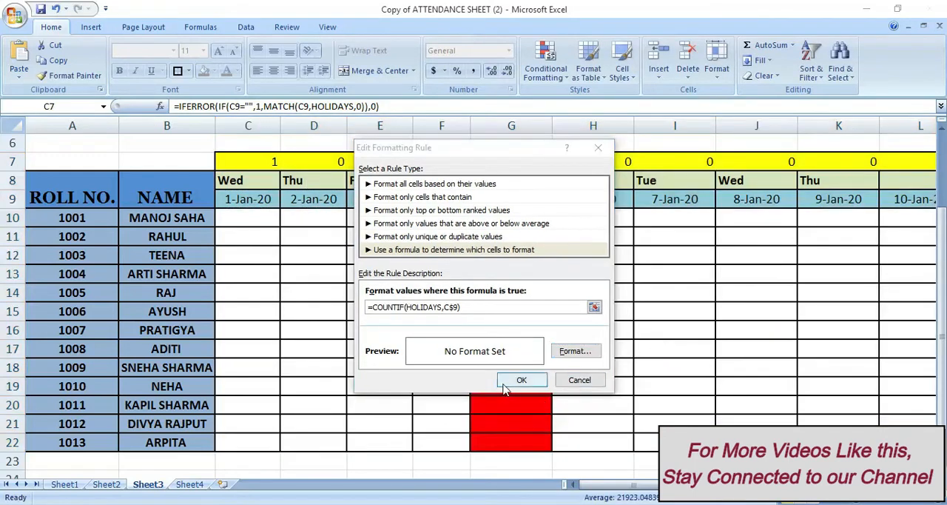
Give the COUNTIF holiday rule a green fill and confirm the rule
left_click(567, 353)
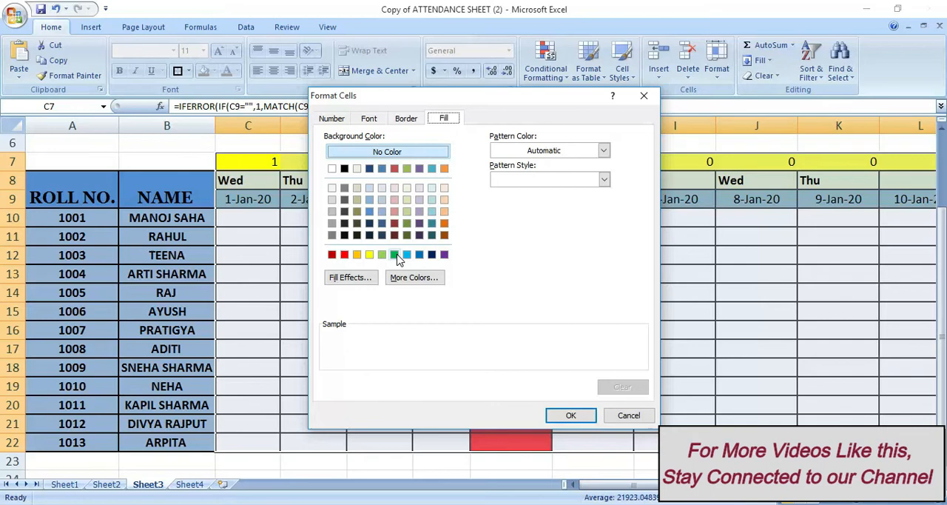
left_click(395, 255)
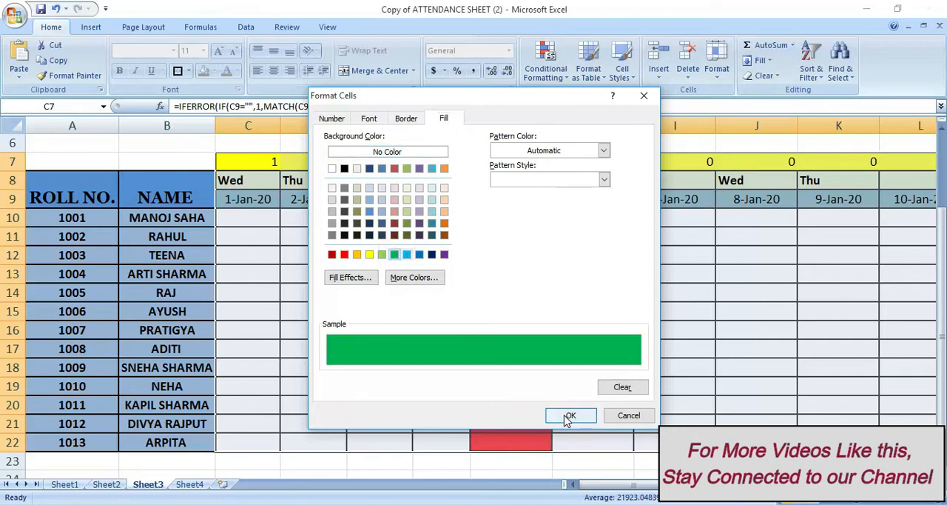
left_click(569, 416)
left_click(520, 380)
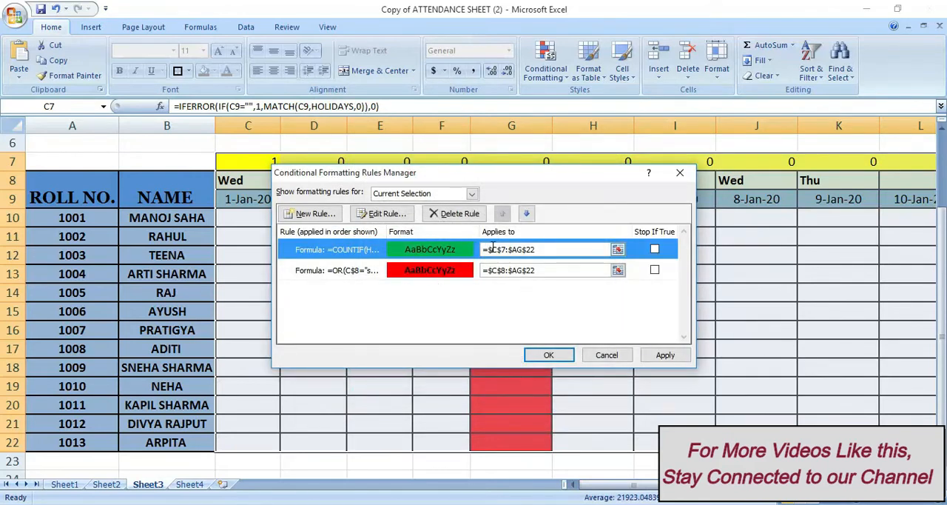
Change the start of the holiday rule's applied range to C$7 and apply the conditional formatting rules
left_click(492, 249)
key("BackSpace")
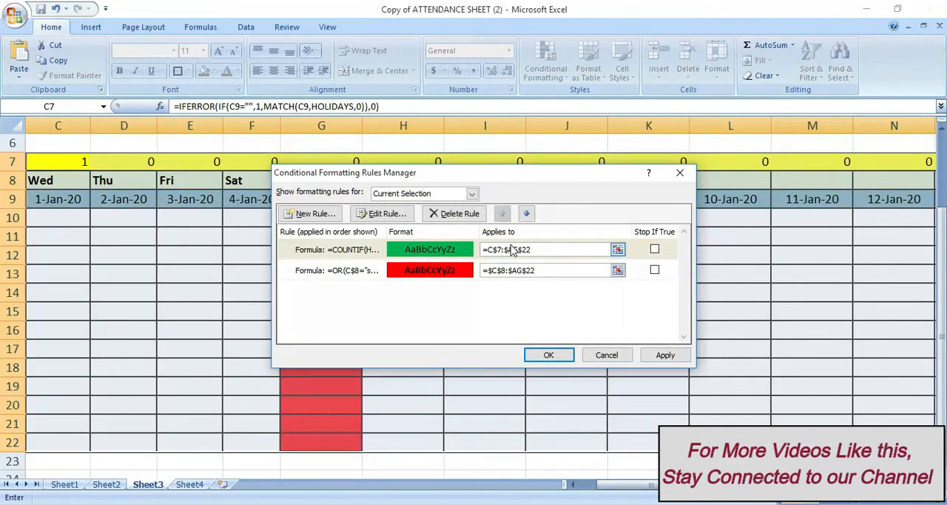
type("C")
left_click(511, 248)
left_click(560, 359)
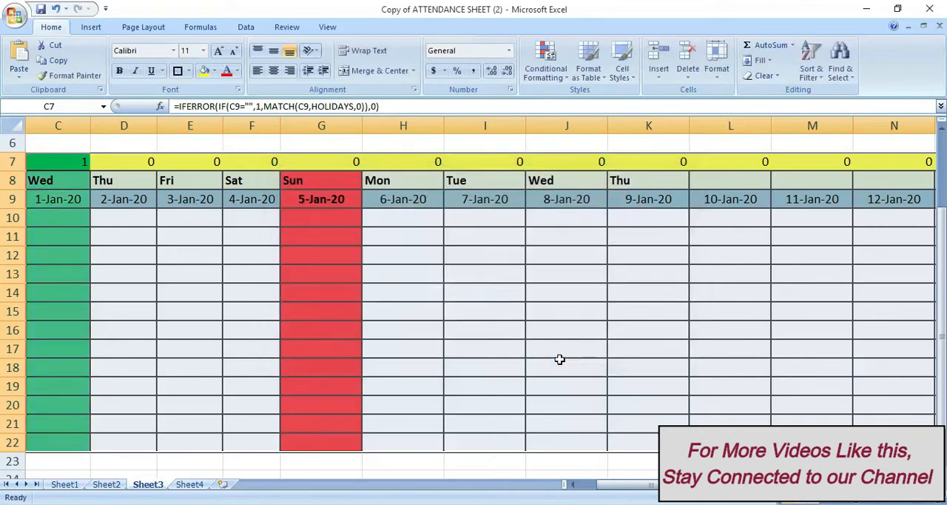
Check the holiday highlighting across the January columns, including 1-Jan-20 and 14-Jan-20
left_click_drag(610, 486, 592, 486)
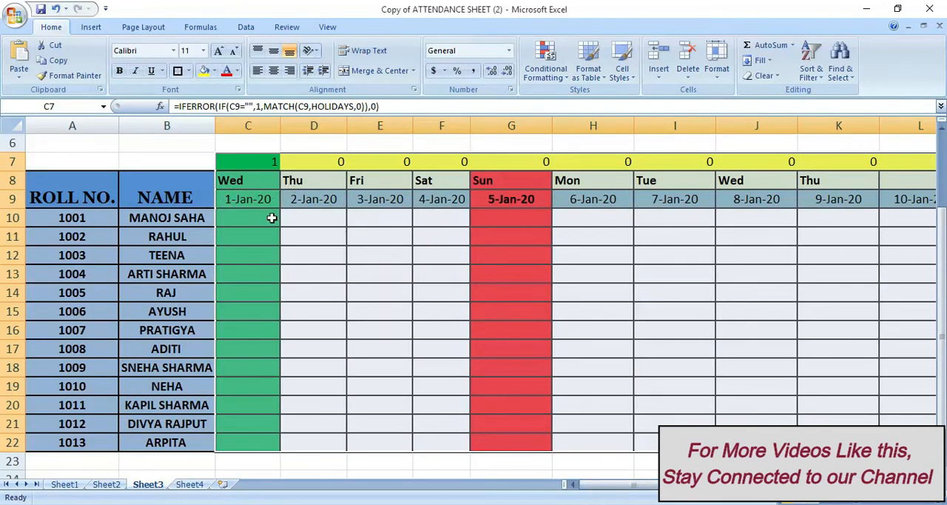
scroll(281, 218, "up", 1)
key("Right")
key("Right")
key("Right")
key("Right")
key("Right")
key("Right")
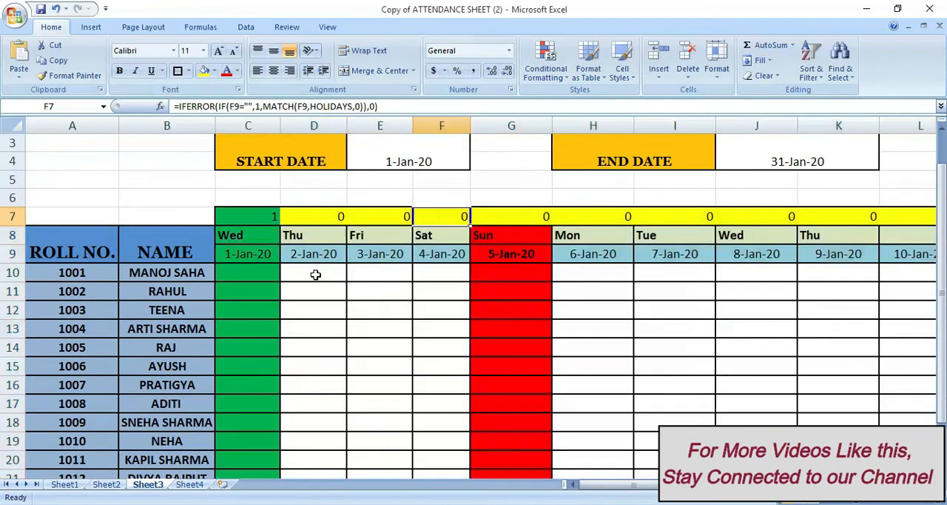
key("Right")
key("Right")
key("Right")
key("Right")
key("Right")
key("Right")
key("Right")
key("Right")
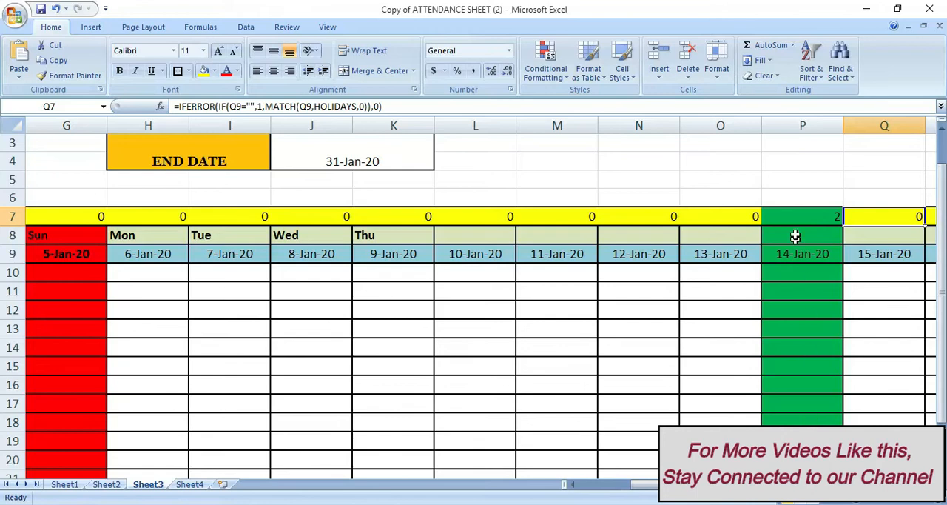
key("Left")
key("Left")
key("Left")
key("Left")
key("Left")
key("Left")
key("Left")
key("Left")
key("Left")
key("Left")
key("Left")
key("Left")
key("Left")
key("Left")
key("Left")
key("Left")
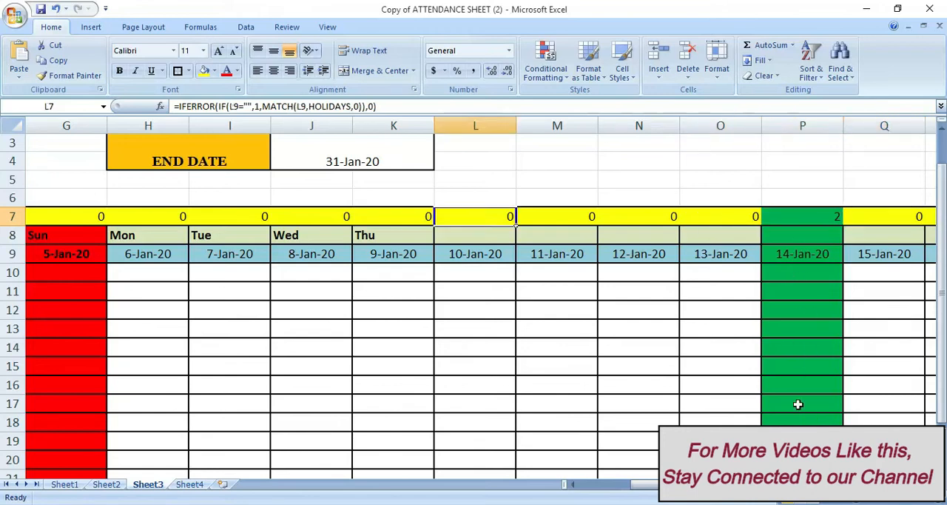
left_click(338, 337)
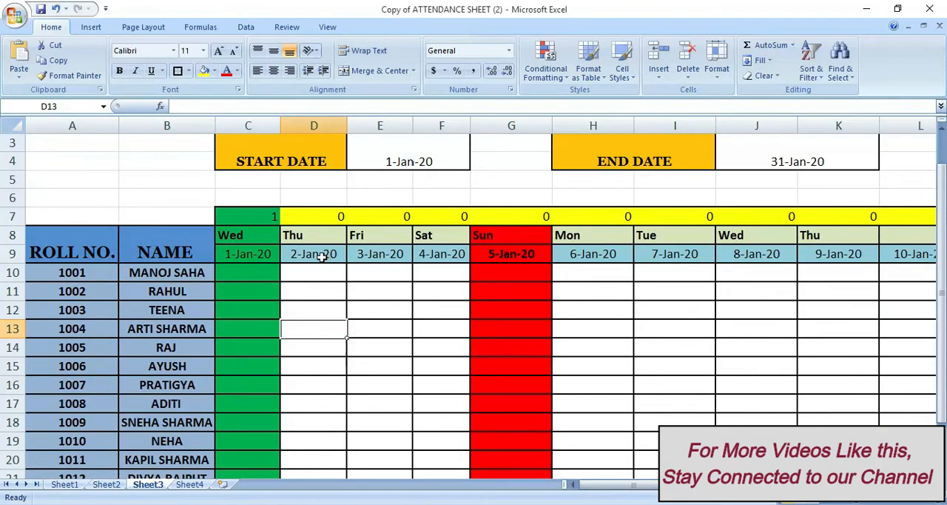
Set the attendance sheet's month to FEBRUARY
scroll(613, 372, "up", 1)
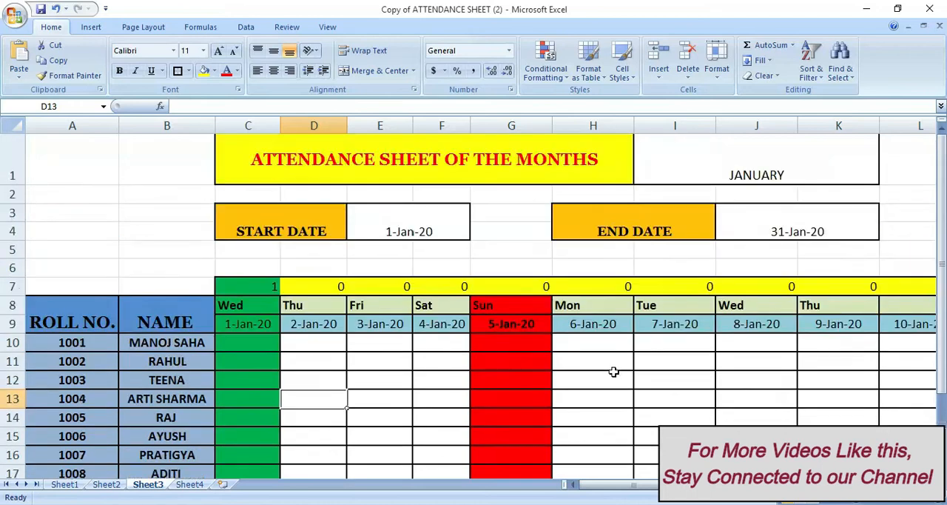
left_click(762, 158)
left_click(885, 179)
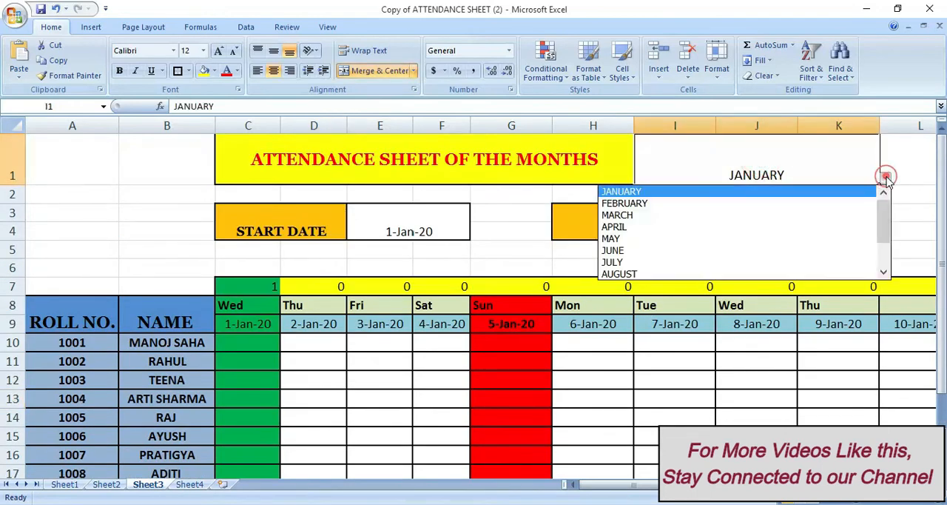
left_click(679, 204)
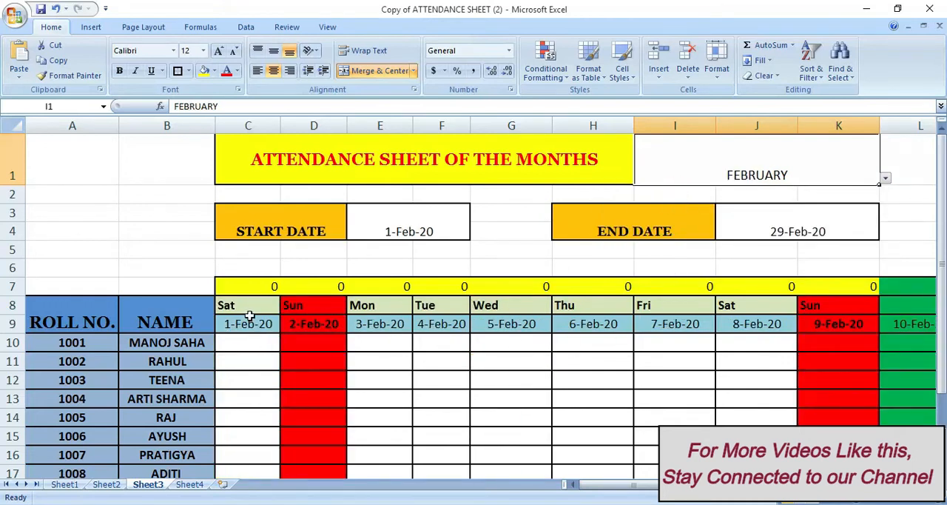
Check the row 8 weekdays and the Sunday and holiday highlighting across the February columns
left_click(266, 304)
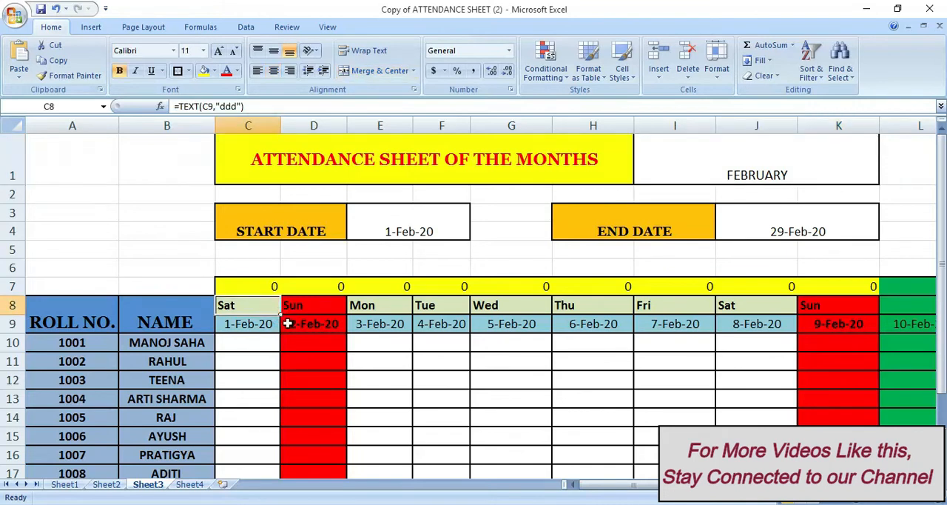
key("Right")
key("Right")
key("Right")
key("Right")
key("Right")
key("Right")
key("Right")
key("Right")
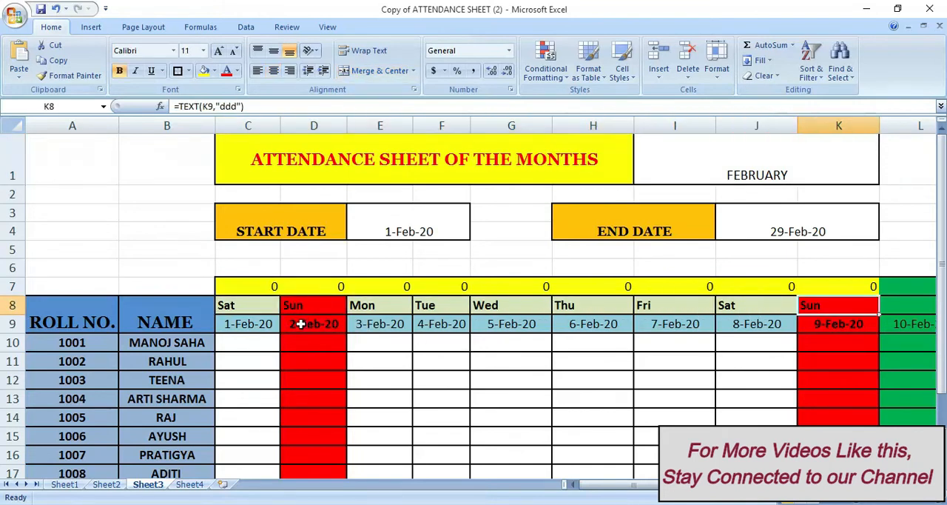
key("Right")
key("Right")
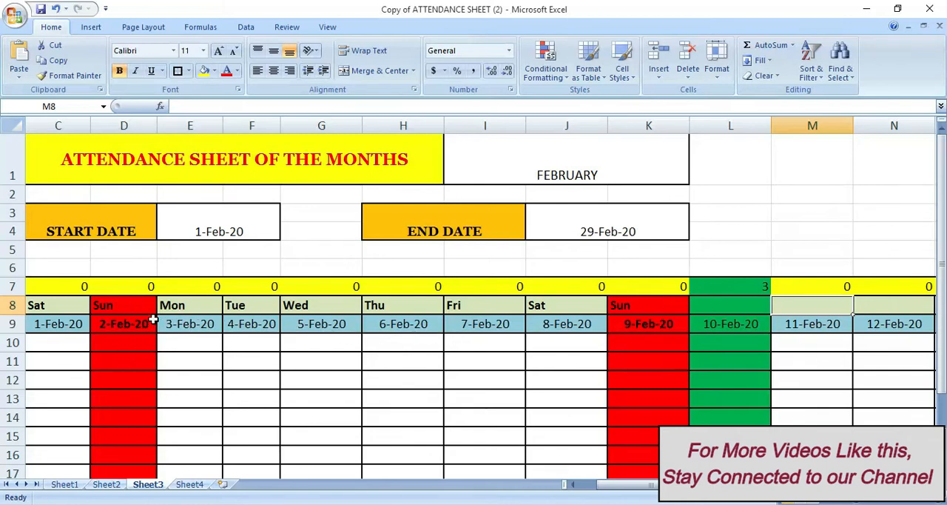
key("Right")
key("Right")
key("Right")
key("Right")
key("Right")
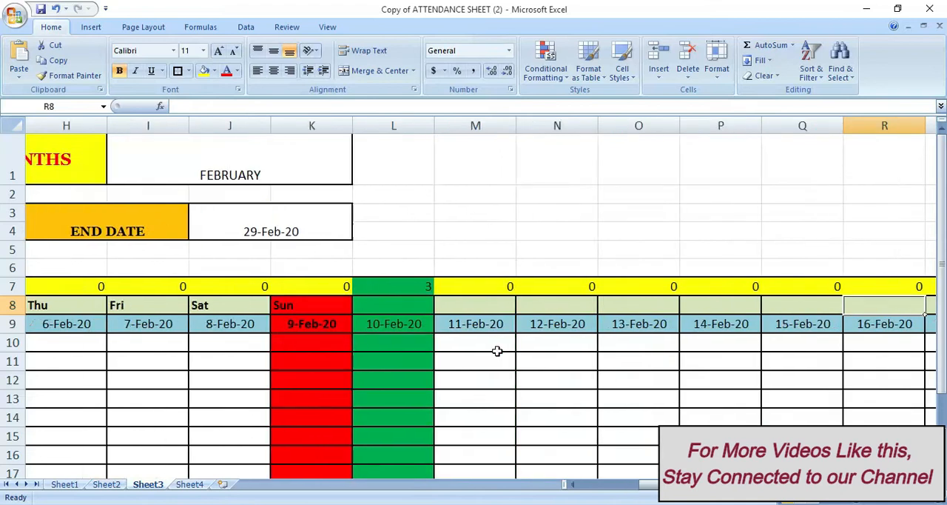
key("Right")
key("Right")
key("Right")
key("Right")
key("Right")
key("Right")
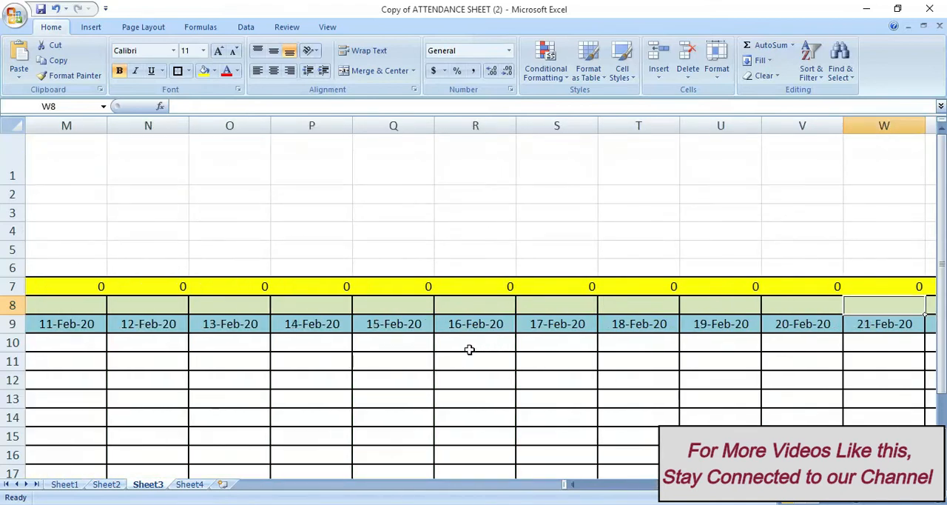
key("Left")
key("Left")
key("Left")
key("Left")
key("Left")
key("Left")
key("Left")
key("Left")
key("Left")
key("Left")
key("Left")
key("Left")
key("Left")
key("Left")
key("Left")
key("Left")
key("Left")
key("Left")
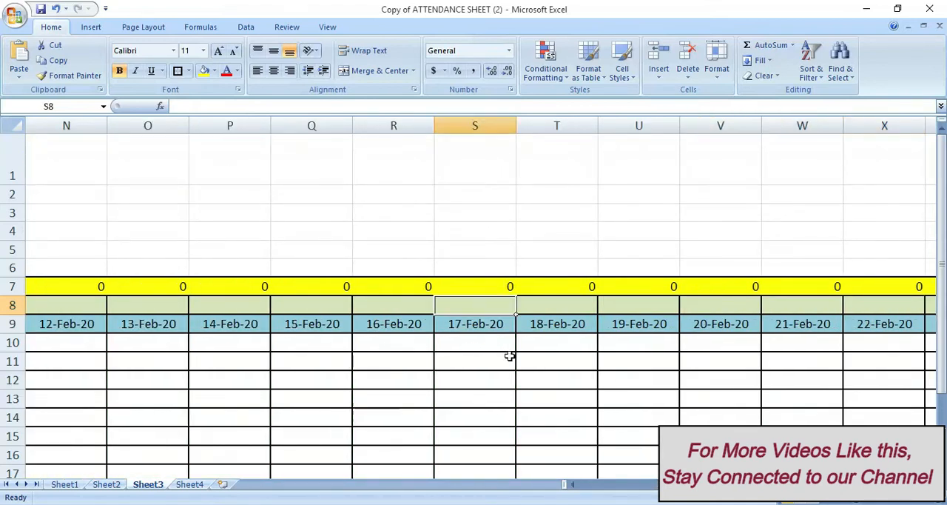
key("Left")
key("Left")
key("Left")
key("Left")
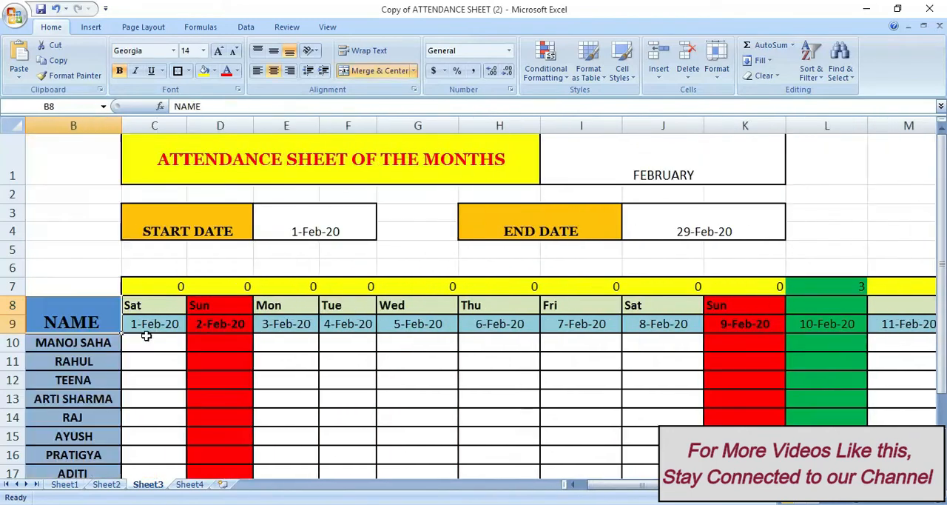
Check the February dates along row 9 to AG9 and the existing row 11 formulas in the attendance summary table
left_click(147, 323)
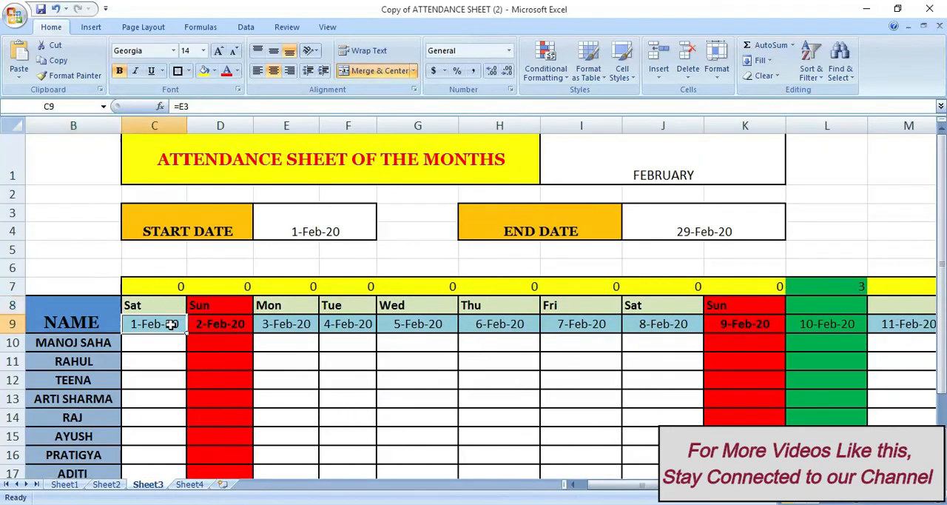
left_click(210, 331)
key("Right")
key("Right")
key("Right")
key("Right")
key("Right")
key("Right")
key("Right")
key("Right")
key("Right")
key("Right")
key("Right")
key("Right")
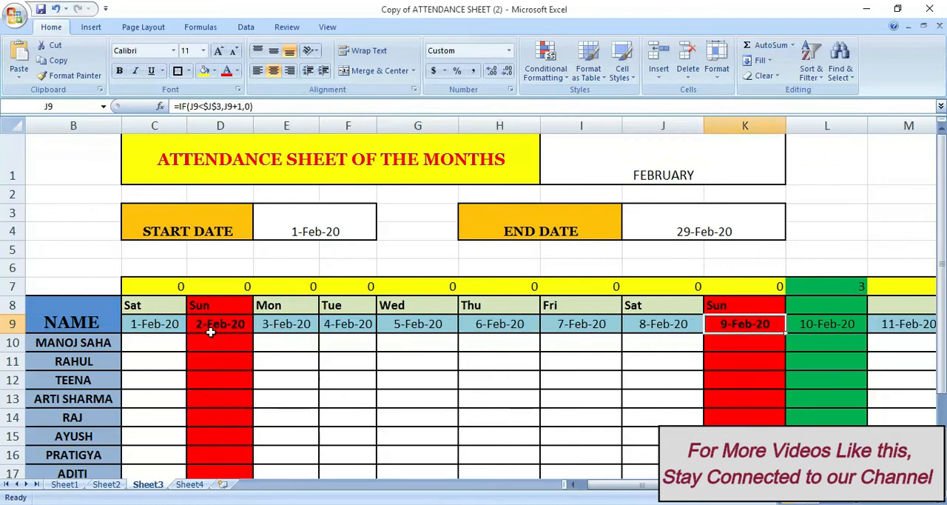
key("Right")
key("Right")
key("Right")
key("Right")
key("Right")
key("Right")
key("Right")
key("Right")
key("Right")
key("Right")
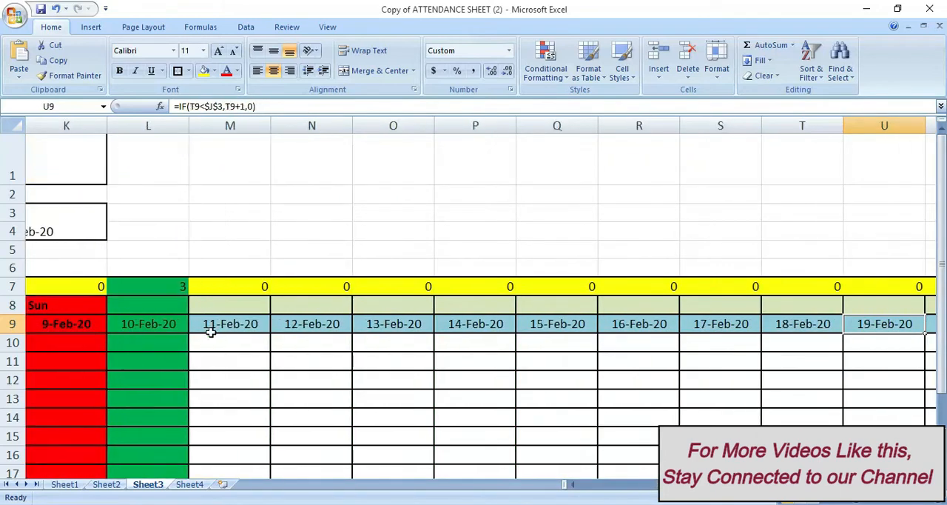
key("Right")
key("Right")
key("Right")
key("Right")
key("Right")
key("Right")
key("Right")
key("Right")
key("Right")
key("Right")
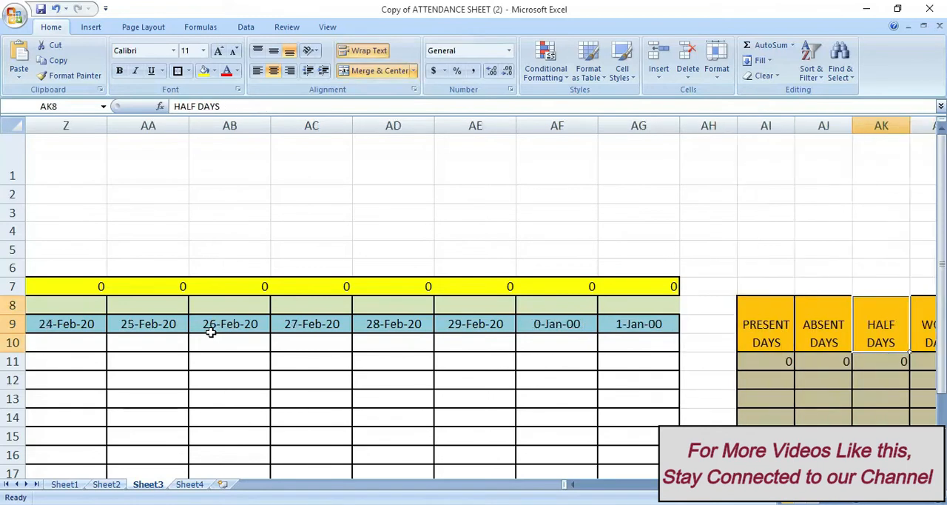
key("Down")
key("Right")
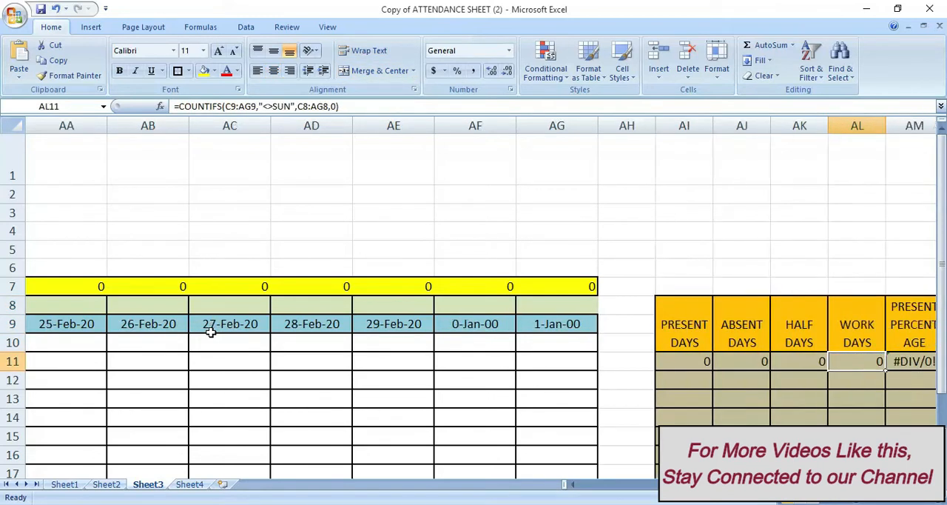
key("Right")
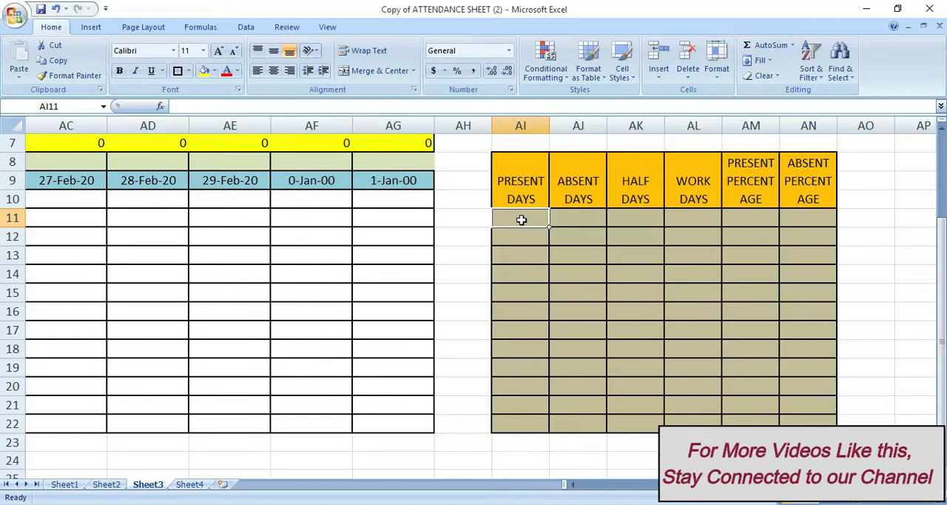
Begin a COUNTIF formula in Present Days cell AI11 with C10:AG10 as its range
double_click(521, 219)
type("=countif")
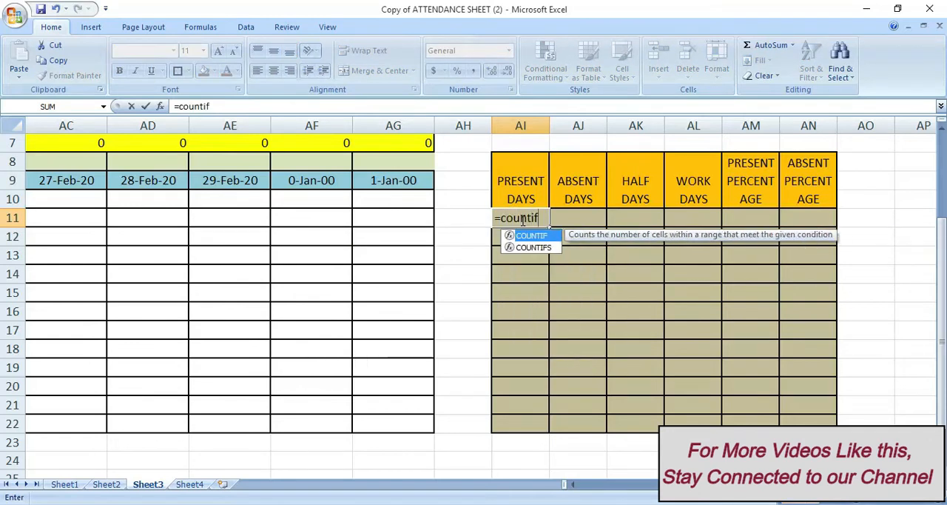
type("(")
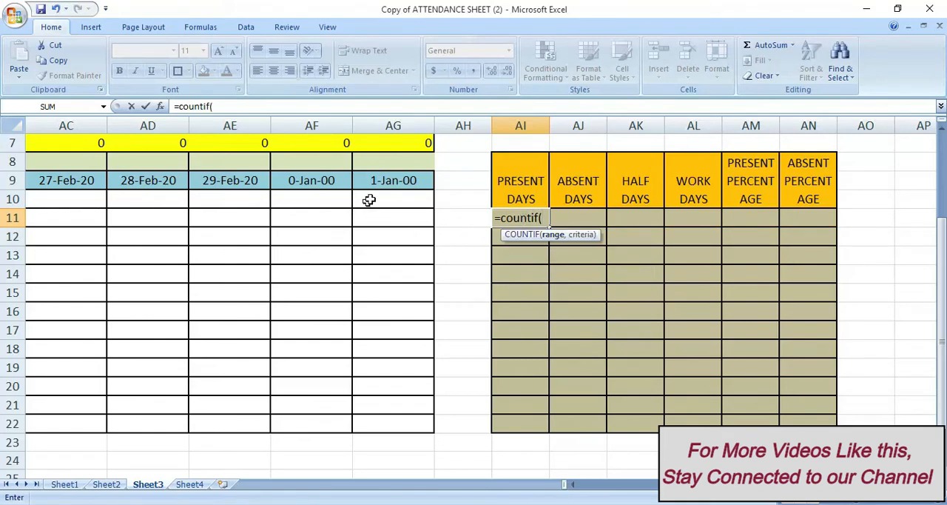
left_click(400, 199)
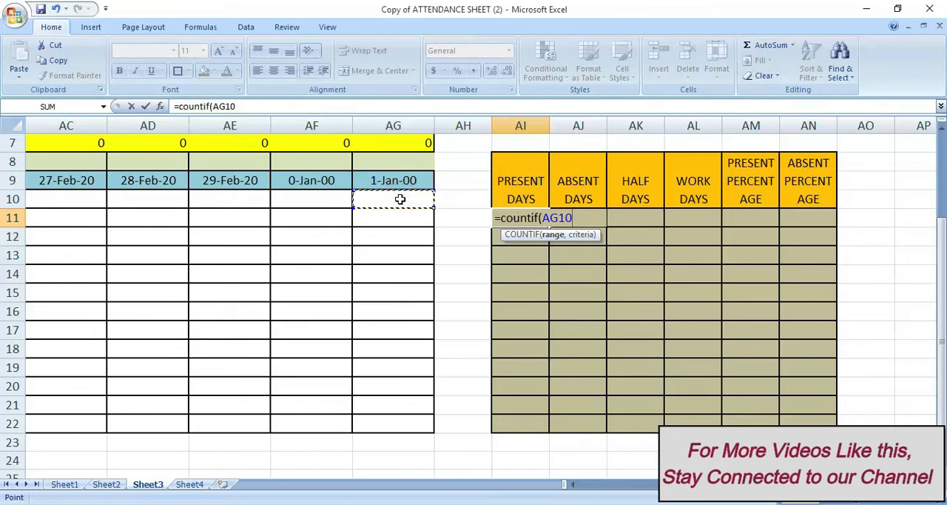
left_click_drag(400, 199, 226, 204)
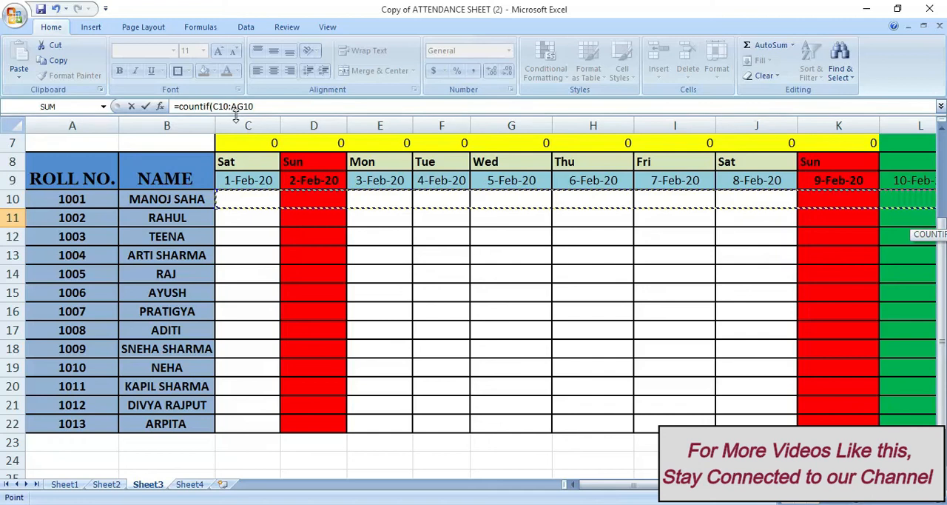
left_click(260, 108)
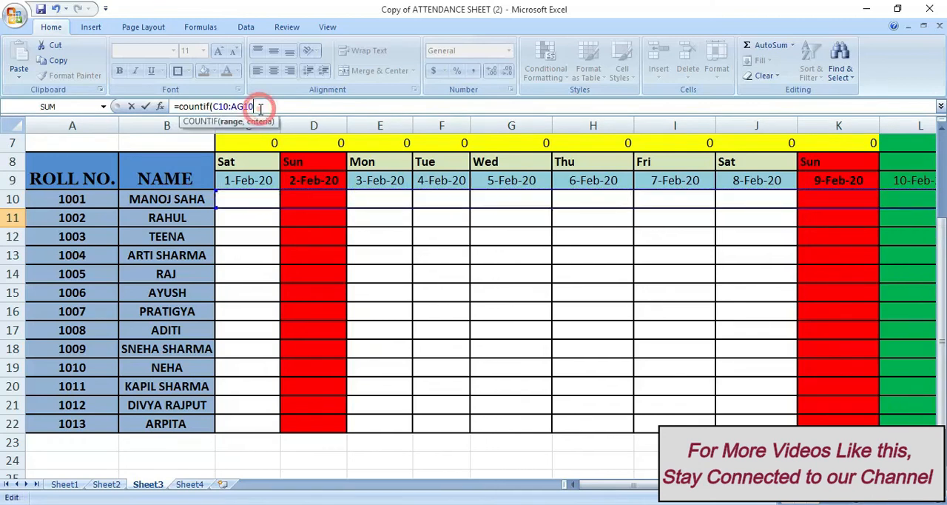
type(",")
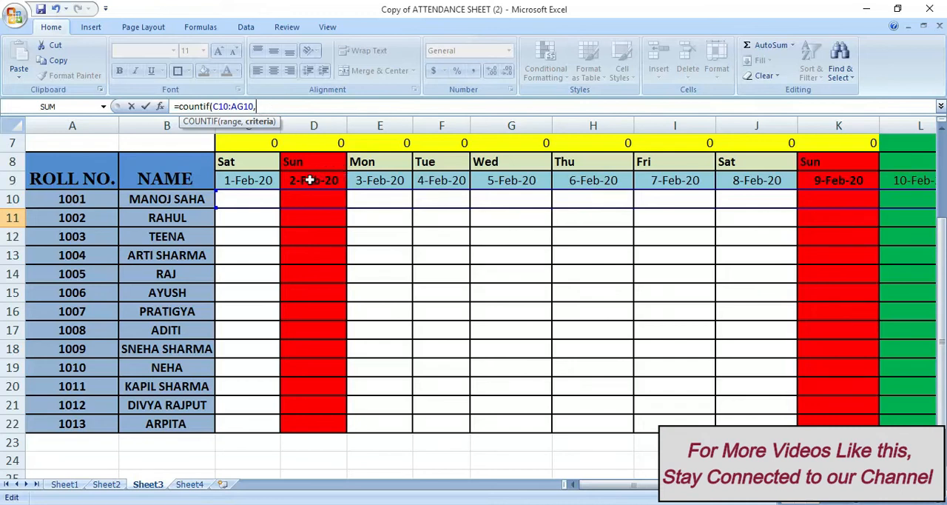
type("\"p\"")
Add "P" as the criterion in AI11's formula and change the function to COUNTIFS to allow more conditions
key("BackSpace")
key("BackSpace")
type(",")
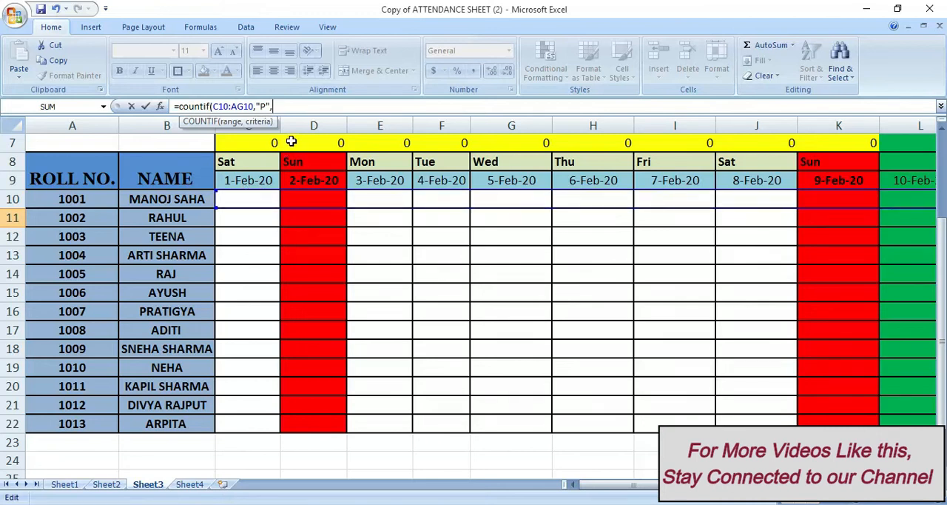
left_click(210, 106)
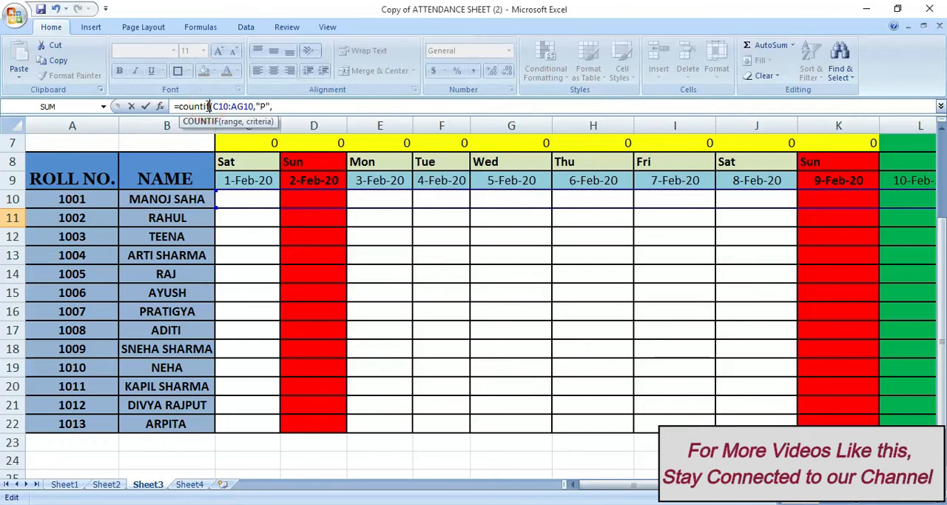
type("s")
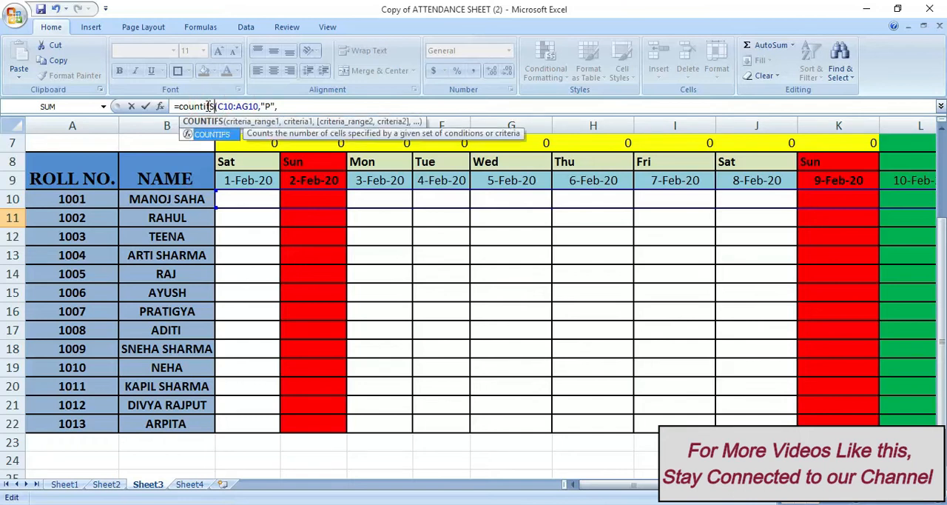
left_click(283, 106)
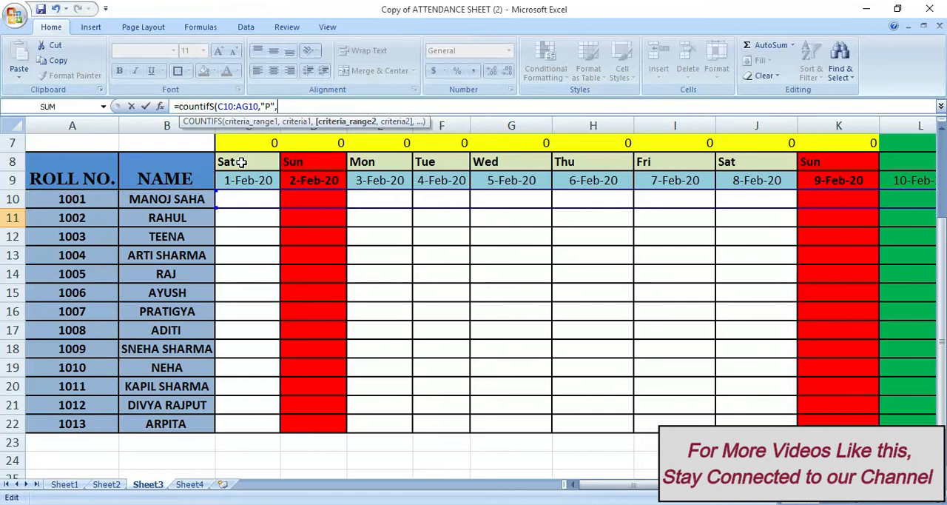
Add the weekday range C8:AG8 with criterion "<>SUN" to the Present Days formula to exclude Sundays
left_click_drag(240, 162, 835, 160)
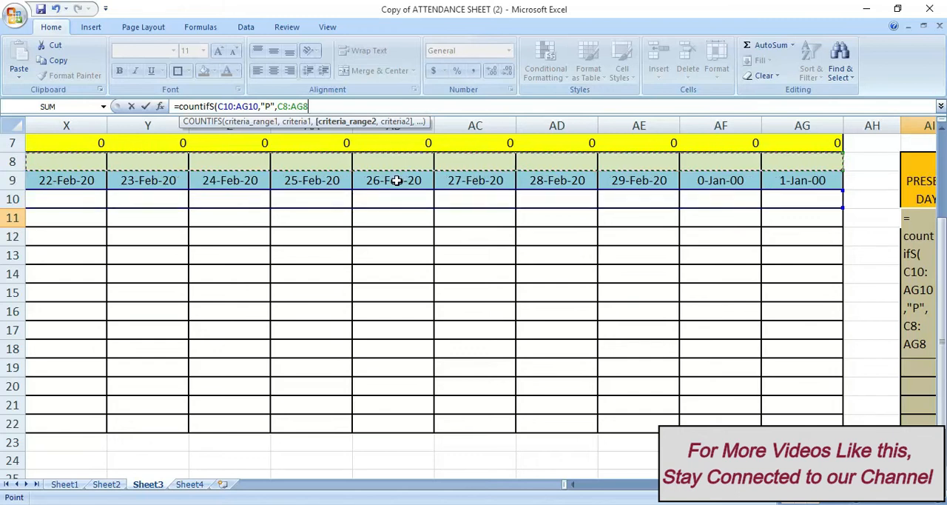
type(",")
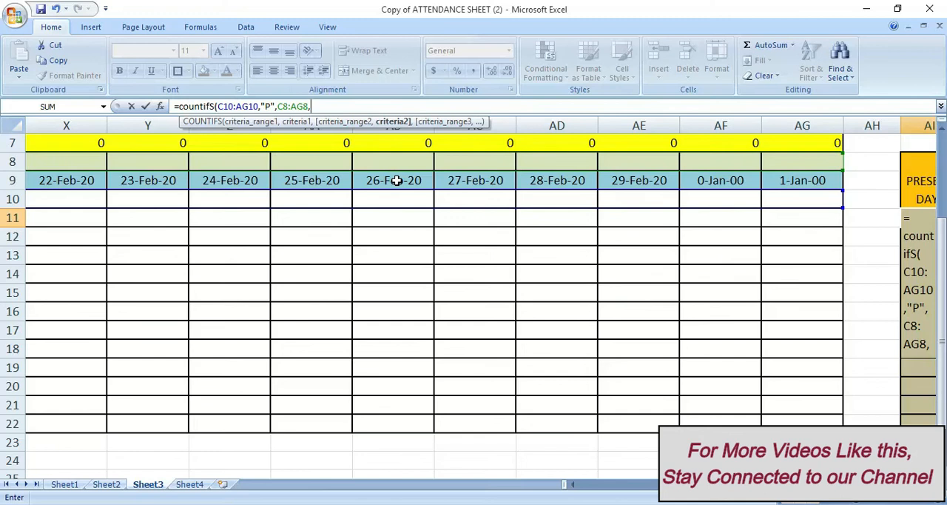
type("\"<>SUN")
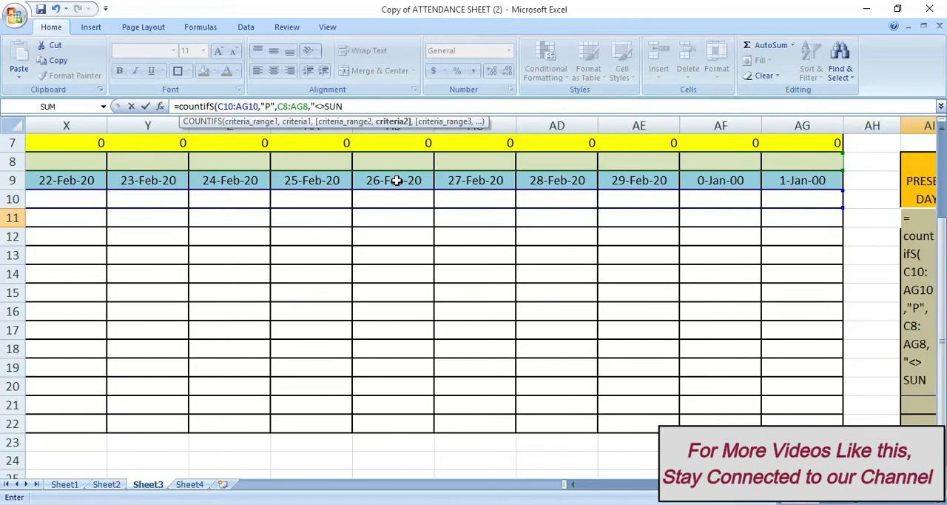
type("\",")
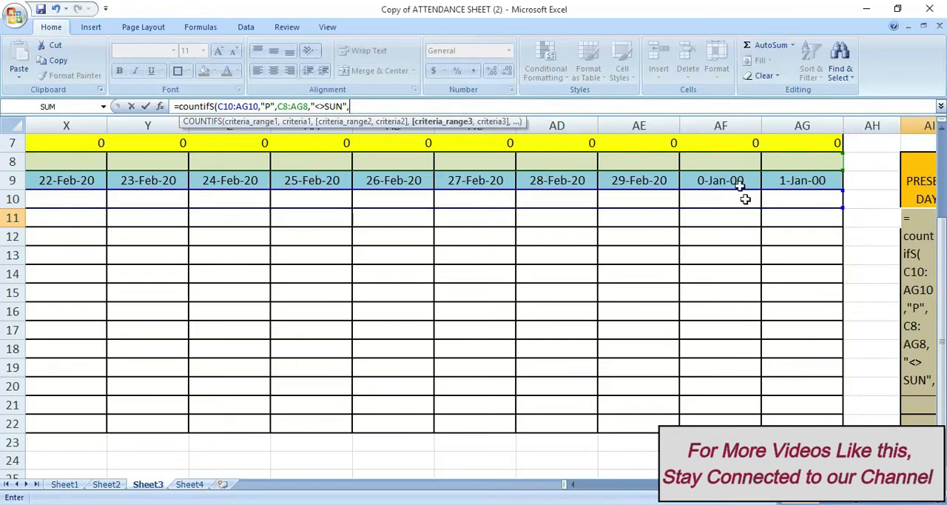
Complete AI11's COUNTIFS formula with the holiday range C7:AG7 and criterion 0, and enter it
scroll(744, 188, "up", 2)
left_click(813, 288)
left_click_drag(814, 289, 229, 289)
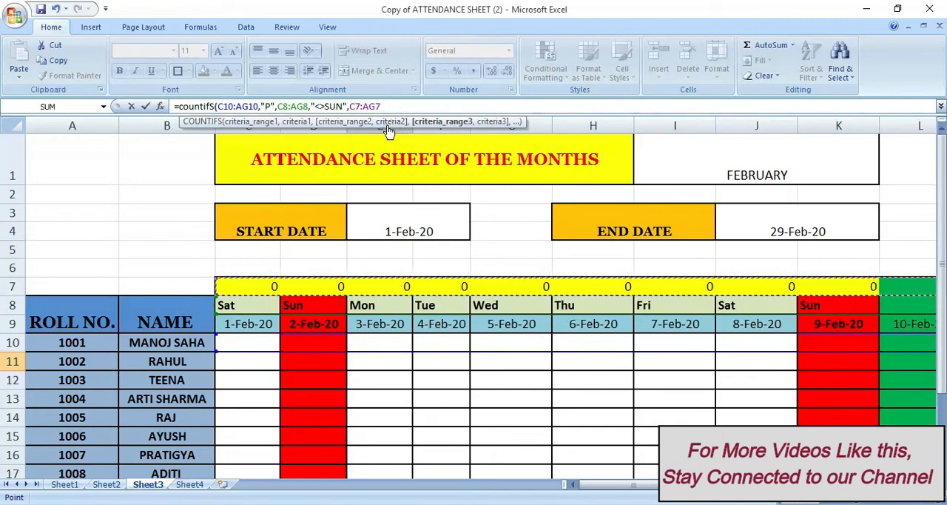
type(",")
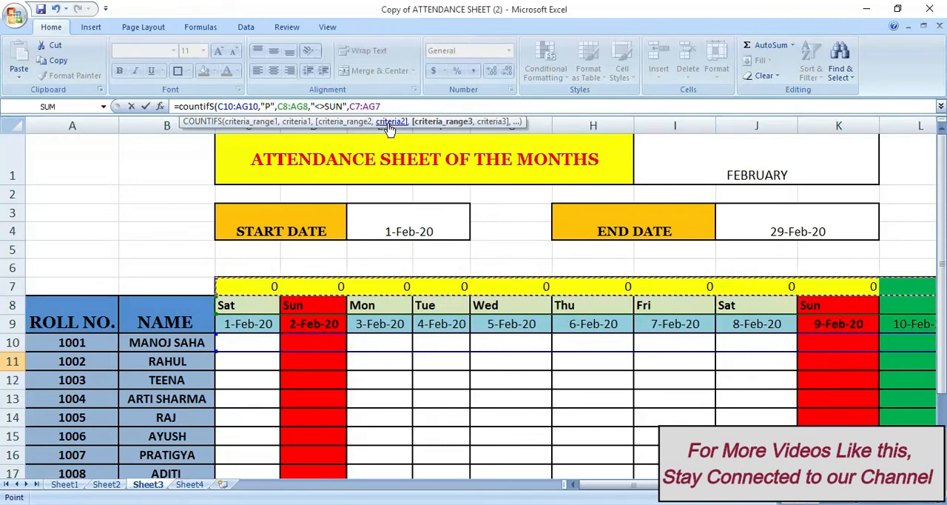
type("0)")
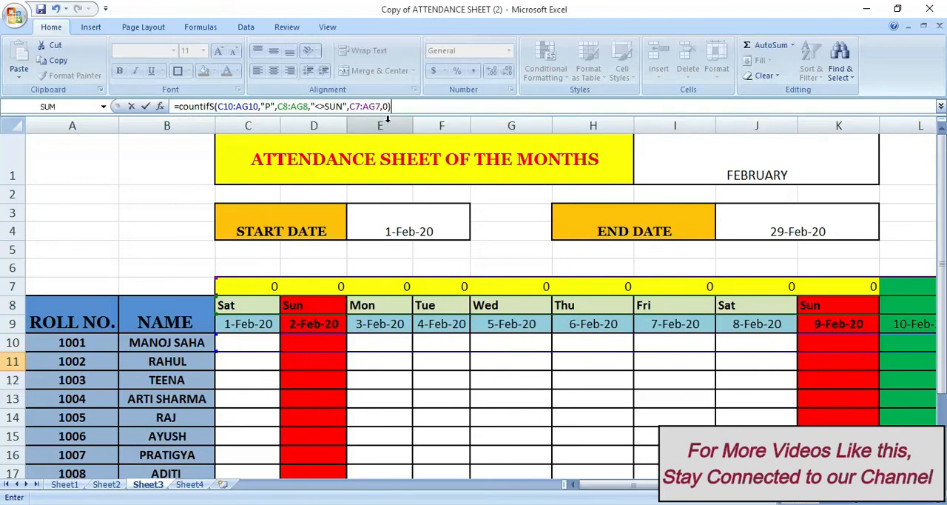
key("Return")
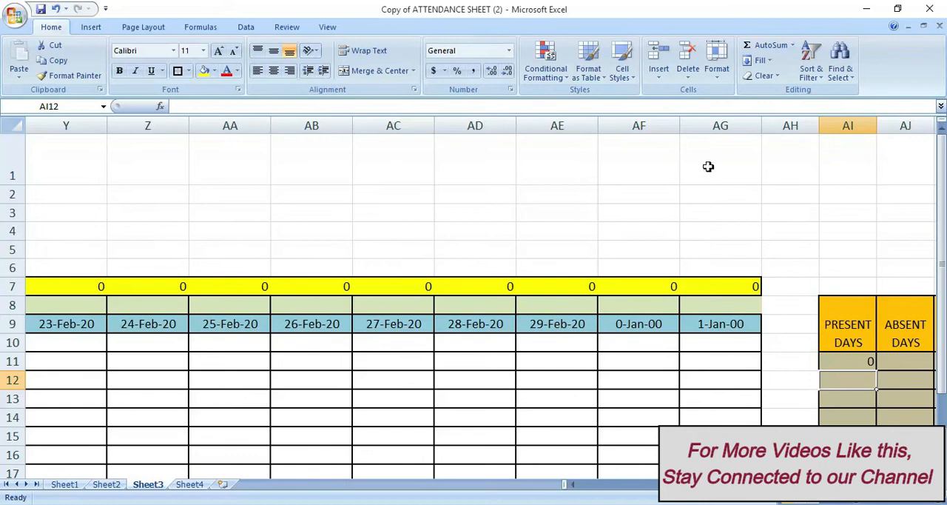
left_click(853, 366)
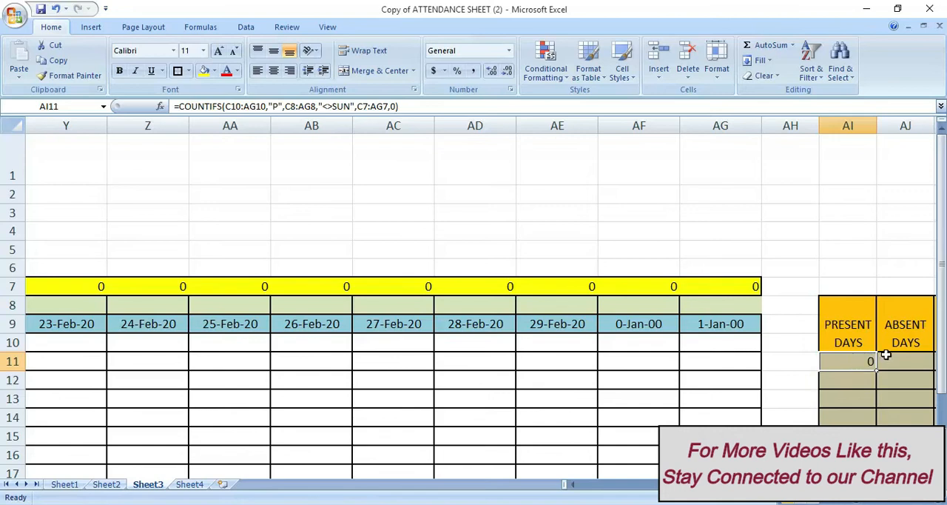
Begin a COUNTIFS formula in Absent Days cell AJ11 with range C10:AG10 and criterion "A"
left_click(882, 360)
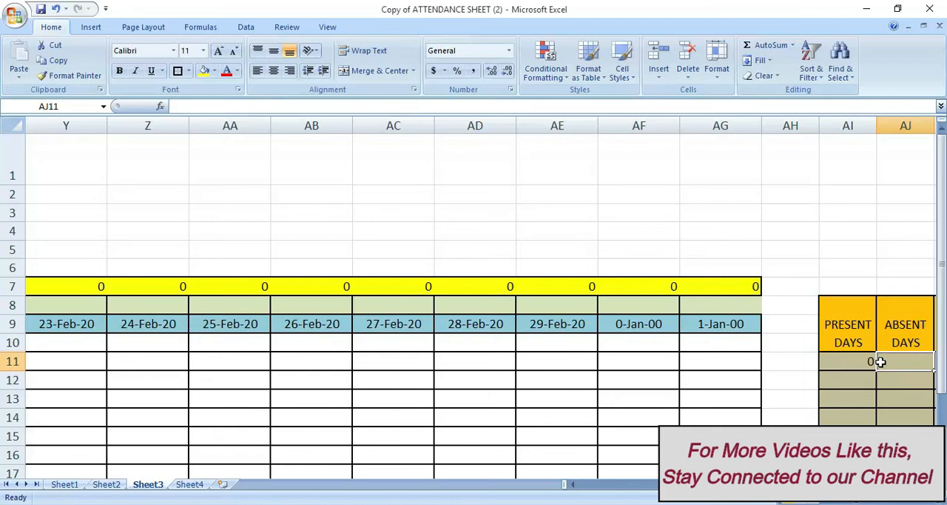
type("=CO")
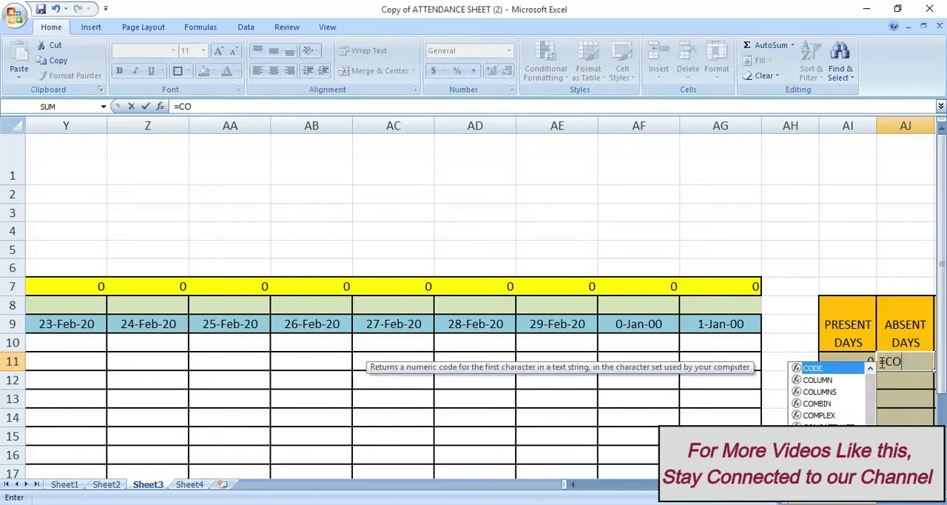
type("UNTIF")
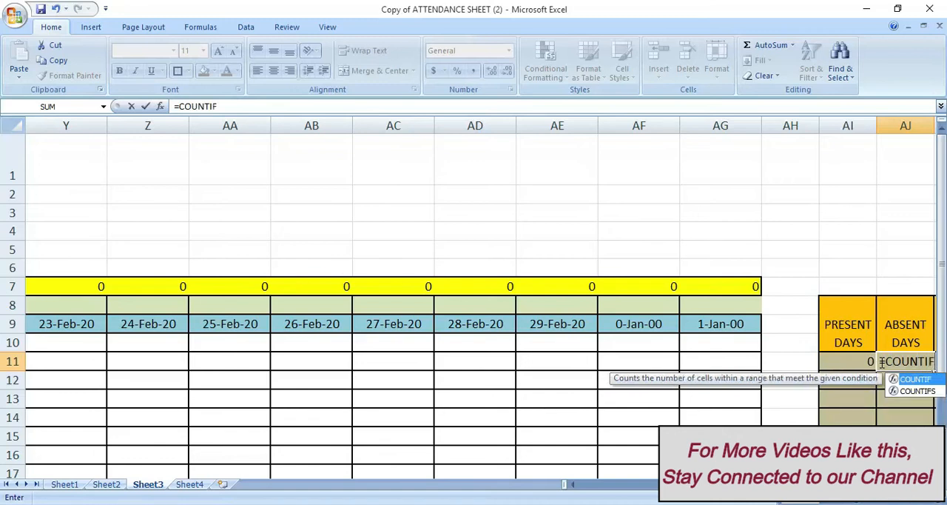
type("S(")
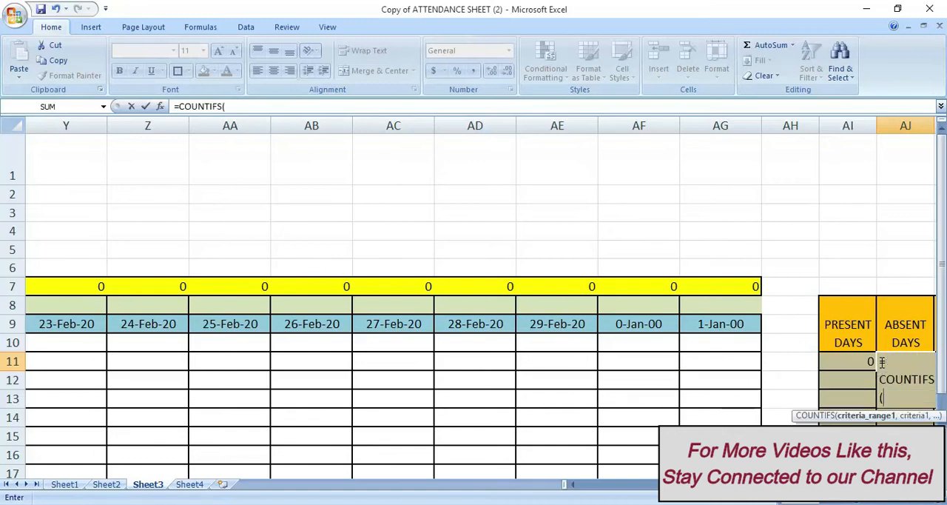
left_click(736, 344)
left_click_drag(736, 344, 228, 355)
type(",\"A\"")
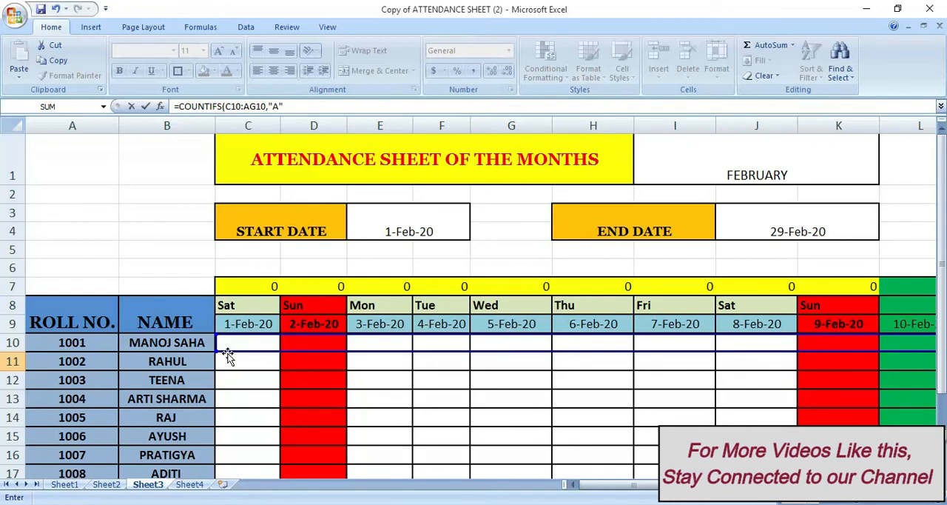
type(",")
Add the weekday range C8:AG8 with criterion "<>SUN" to the Absent Days formula in AJ11
left_click(230, 303)
left_click_drag(274, 304, 834, 300)
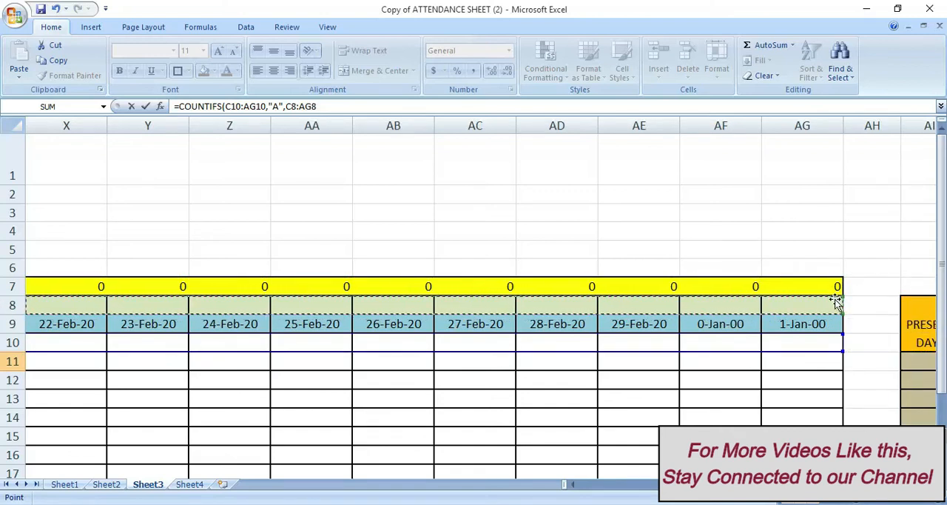
type(",\"<>")
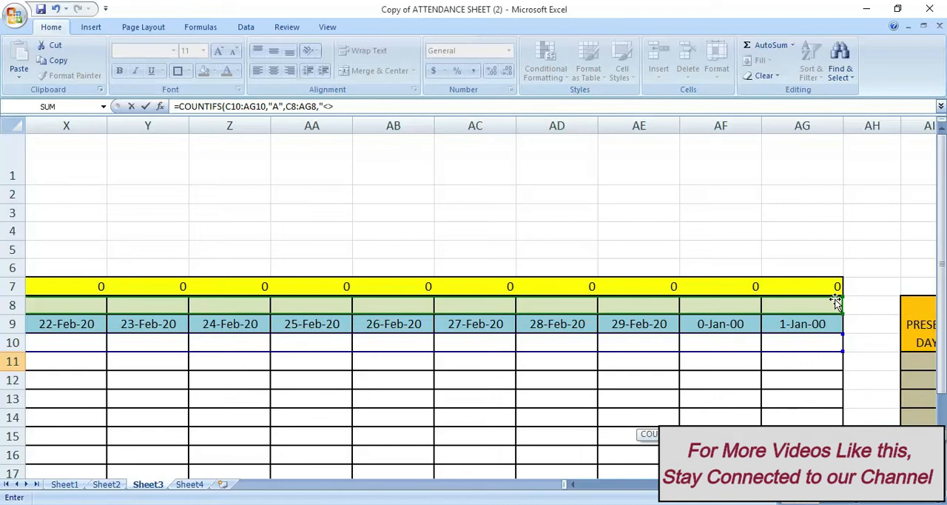
type("SUN\",")
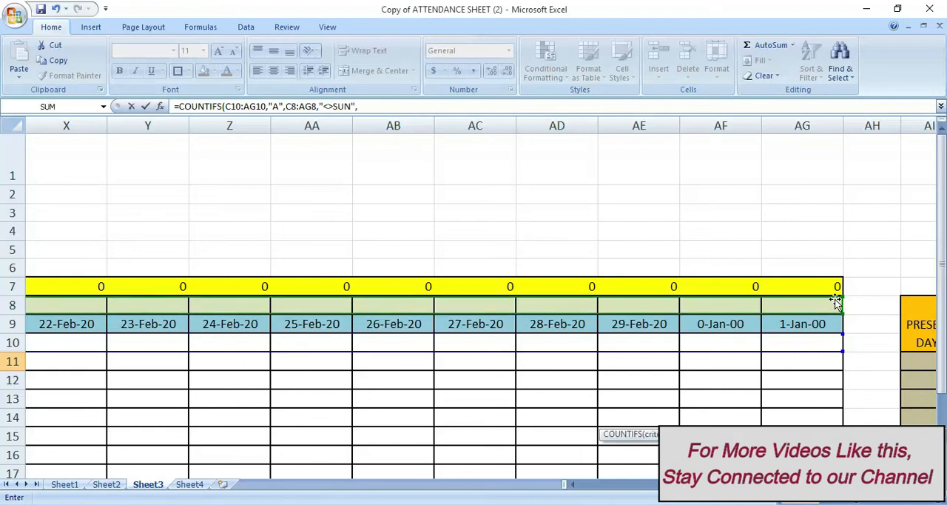
Complete the Absent Days formula with the holiday range C7:AG7 and criterion 0, and enter it
left_click_drag(821, 287, 226, 288)
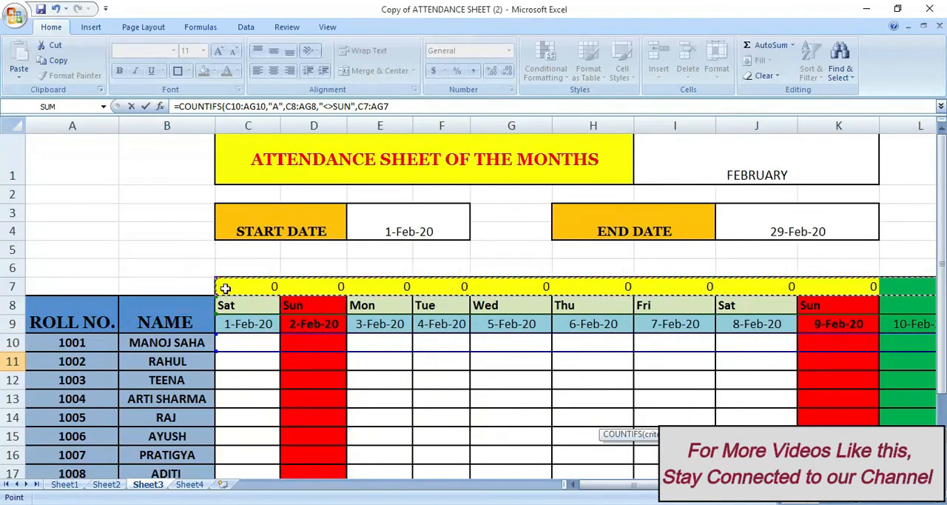
type(",0")
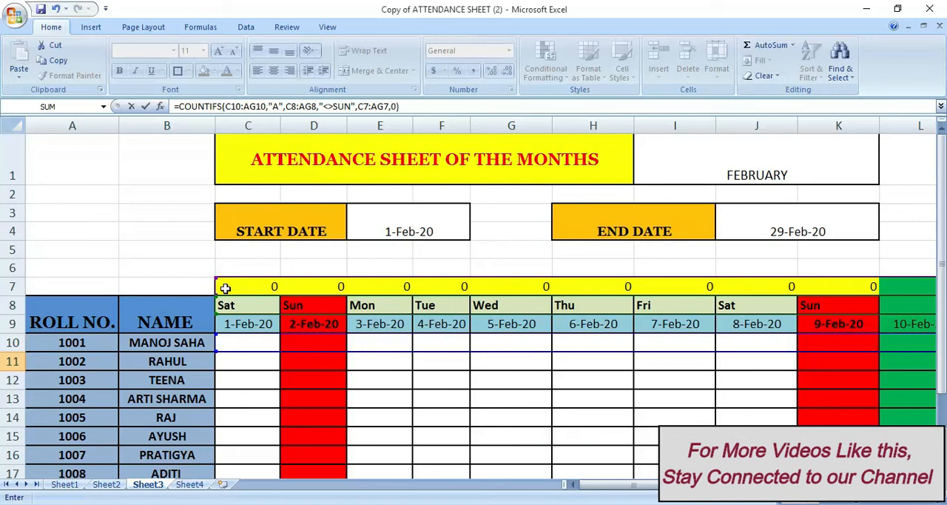
key("Return")
key("Right")
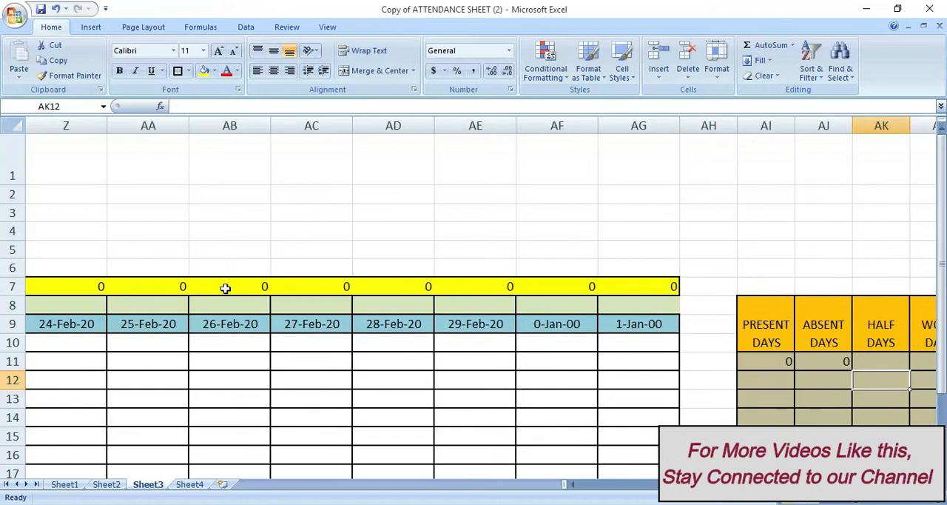
key("Up")
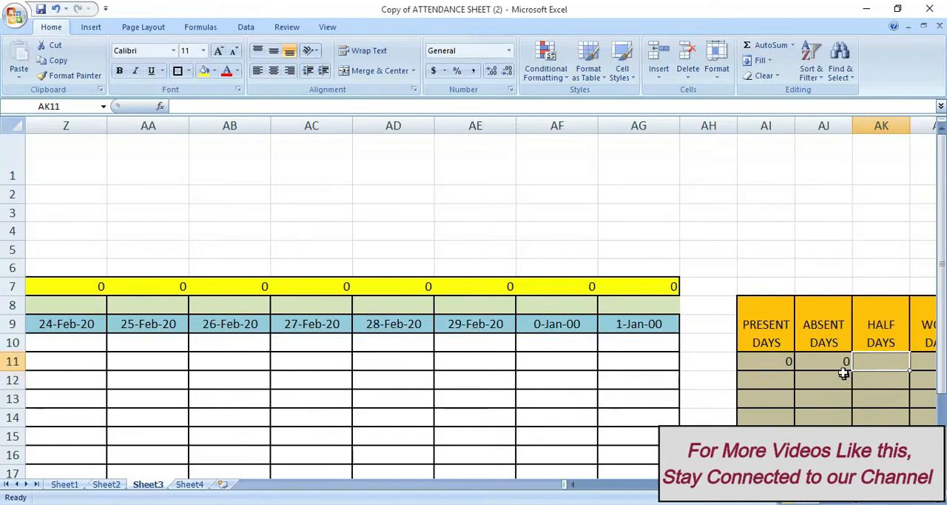
Copy the Absent Days formula from AJ11 into the Half Days cell AK11
left_click(804, 362)
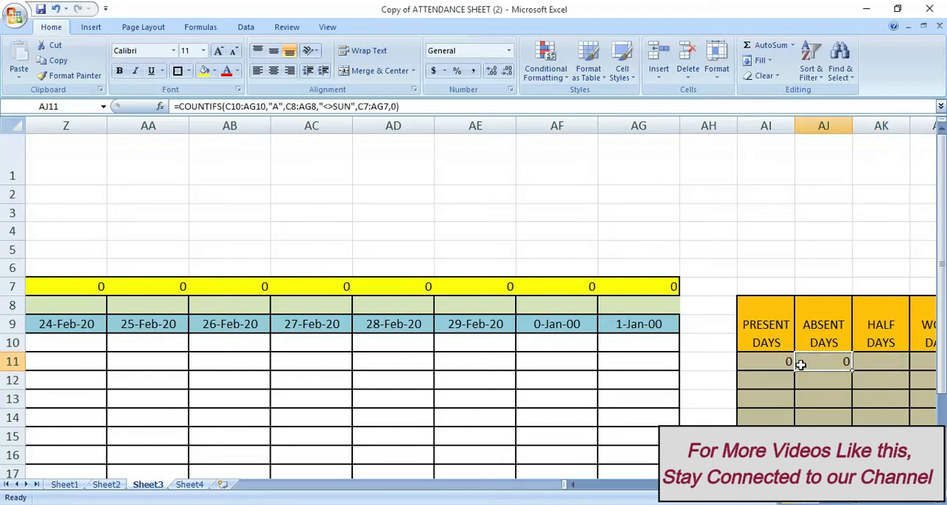
key("ctrl+c")
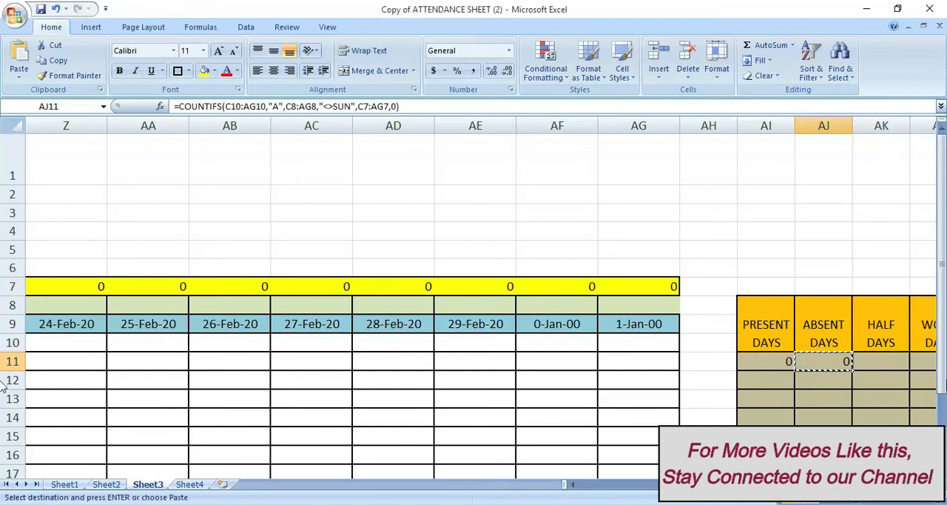
left_click(887, 361)
key("ctrl+v")
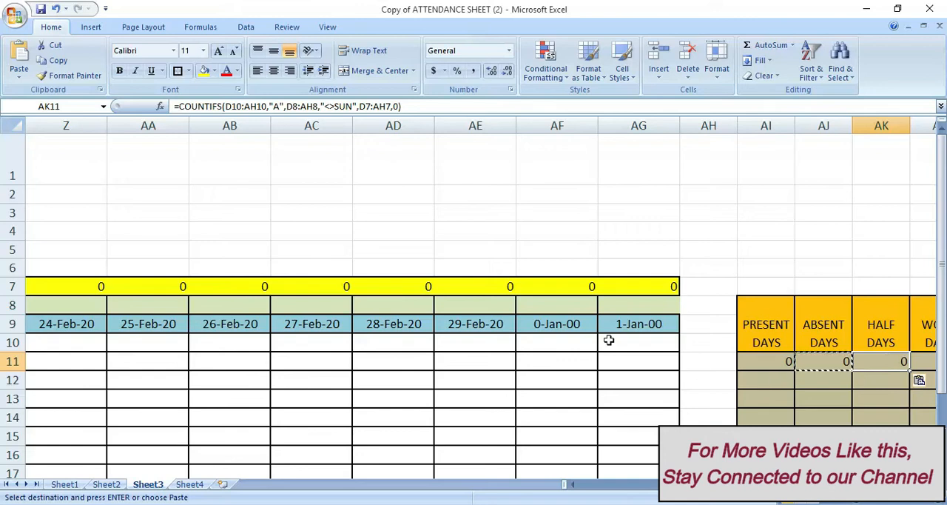
Change the attendance criterion in AK11's COUNTIFS formula to "H" and enter the formula
left_click(278, 105)
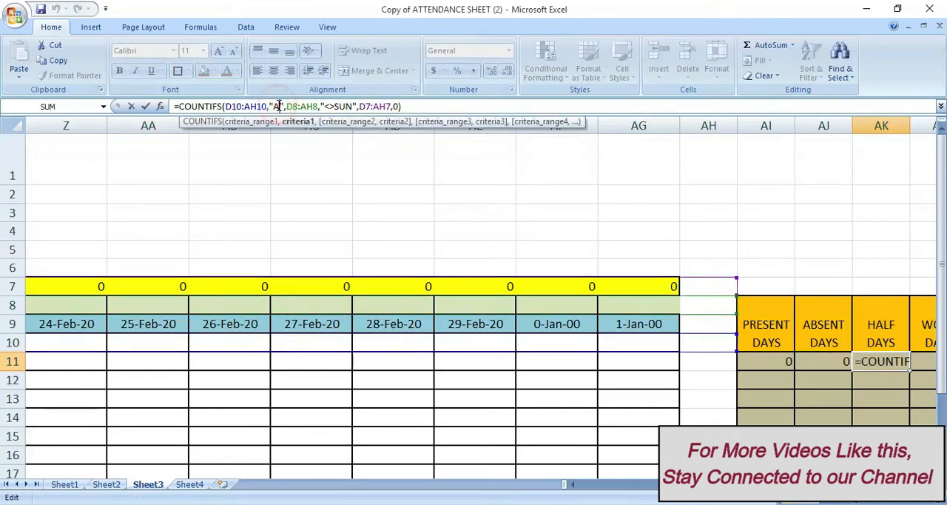
key("BackSpace")
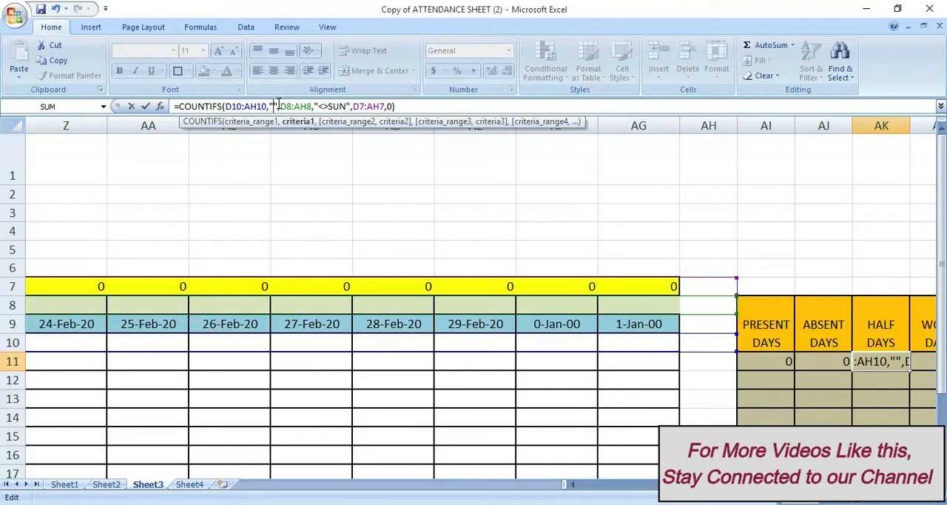
type("H")
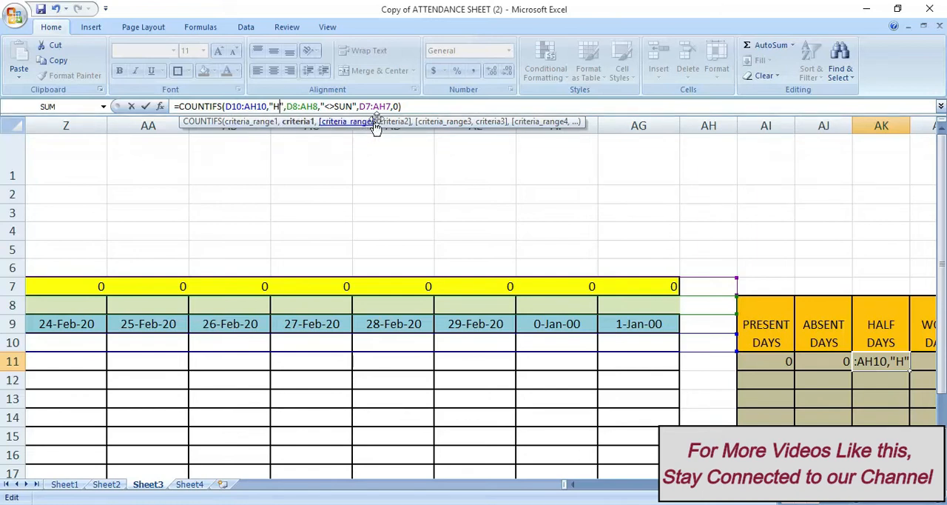
left_click(411, 106)
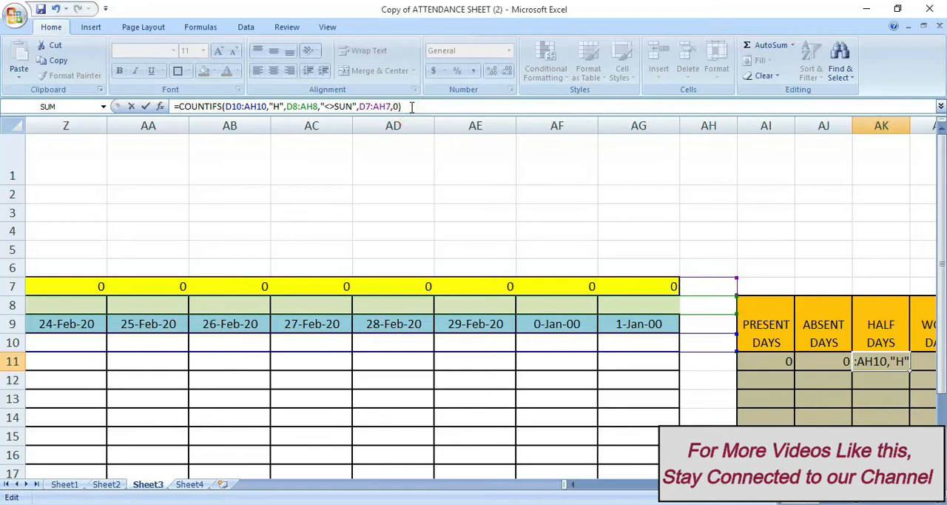
key("Return")
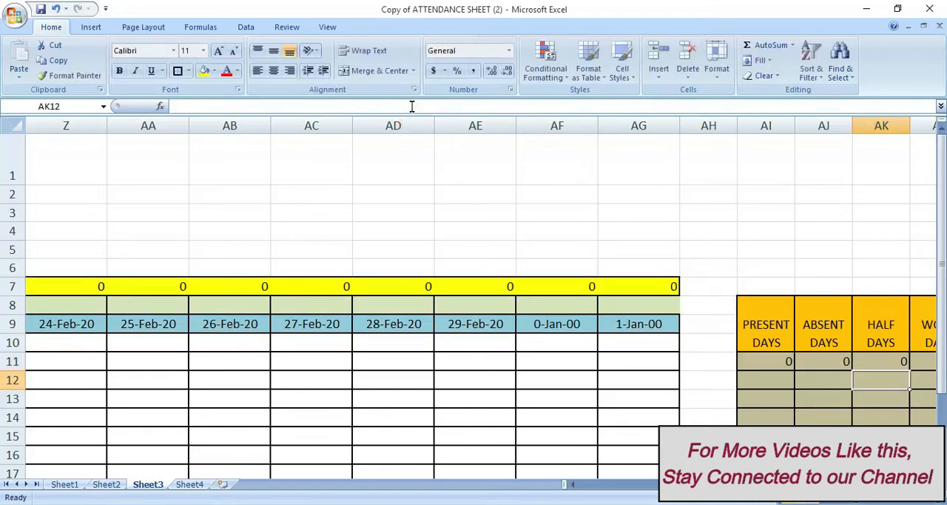
Mark roll number 1001 as P for 1-Feb-20 and 3-Feb-20 in row 10
left_click(921, 362)
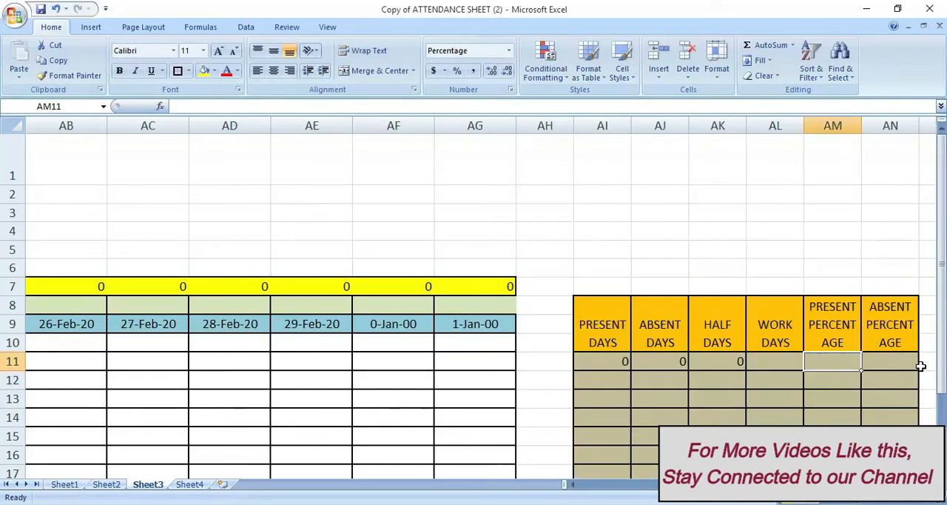
key("Left")
key("Left")
key("Left")
key("Left")
key("Left")
key("Left")
key("Left")
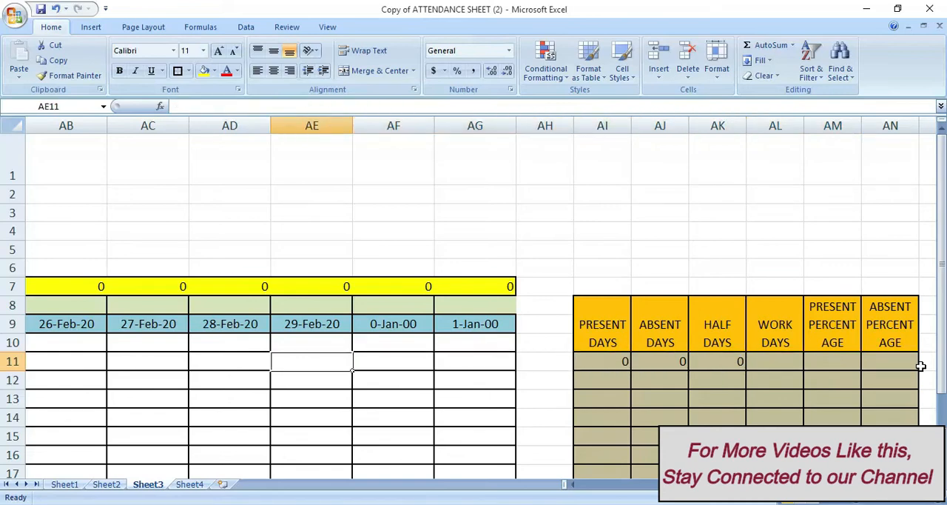
key("Up")
key("Left")
key("Left")
key("Left")
key("Left")
key("Left")
key("Left")
key("Left")
key("Left")
key("Left")
key("Left")
key("Left")
key("Left")
key("Left")
key("Left")
key("Left")
key("Left")
key("Left")
key("Left")
key("Left")
key("Left")
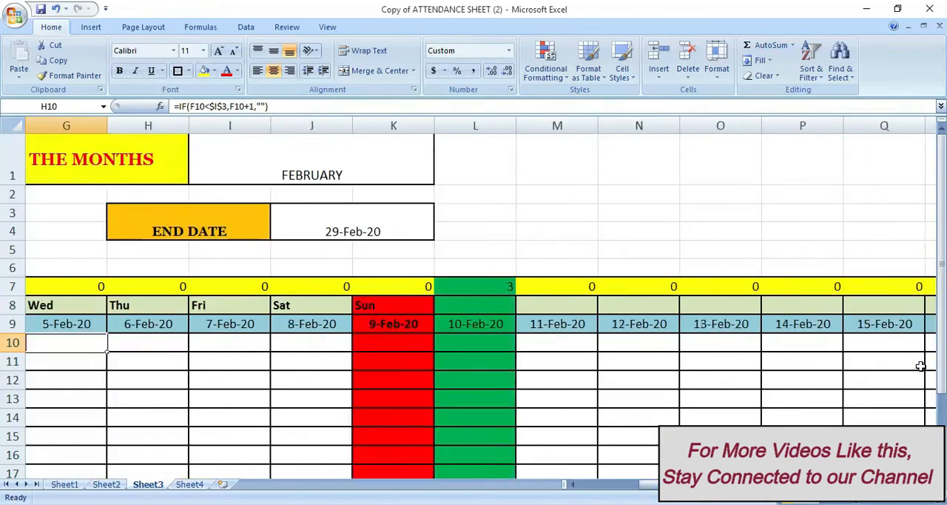
key("Left")
key("Left")
key("Left")
key("Left")
key("Left")
key("Left")
key("Left")
key("Right")
key("Right")
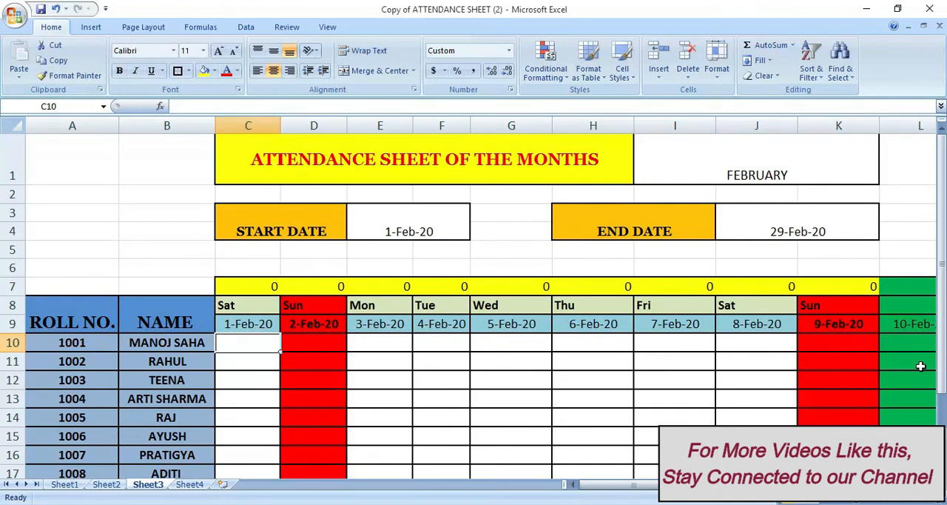
type("P")
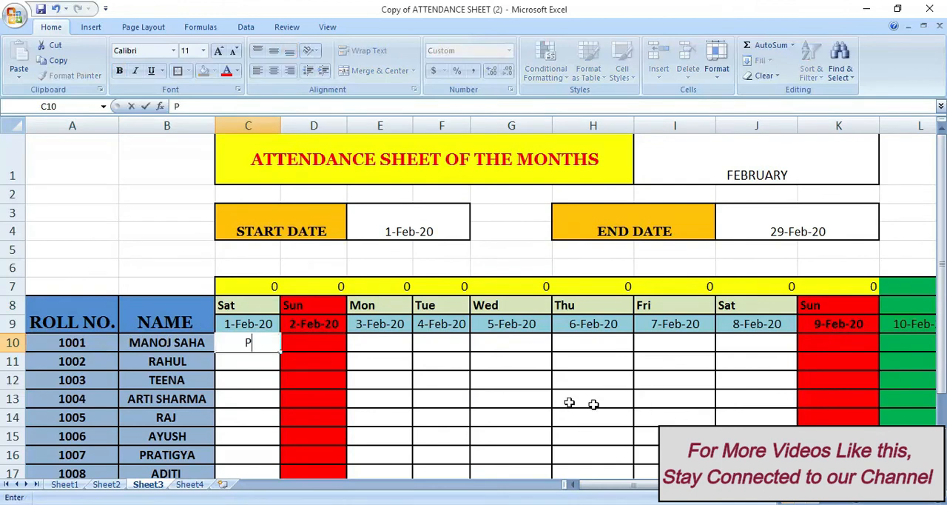
left_click(392, 342)
type("P")
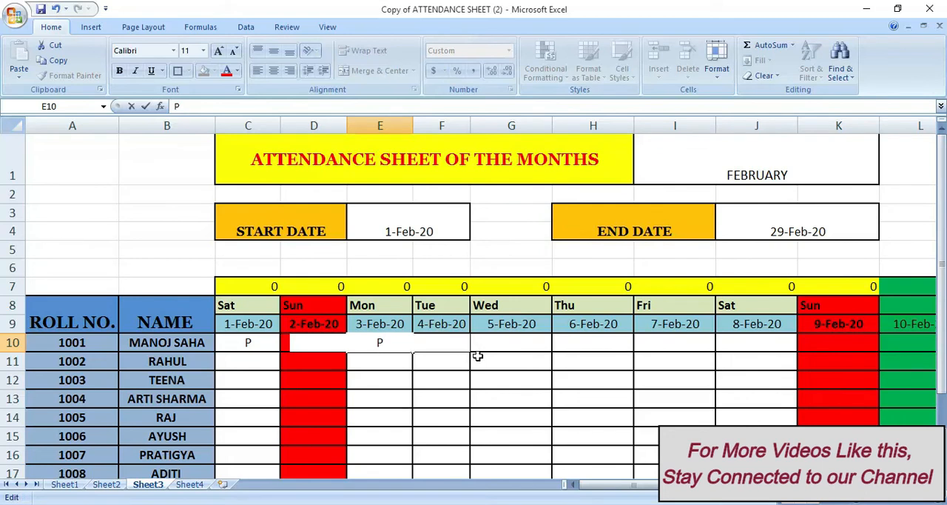
key("BackSpace")
left_click(477, 355)
Mark roll number 1001 as P for 4-Feb-20 through 6-Feb-20 in row 10
key("Up")
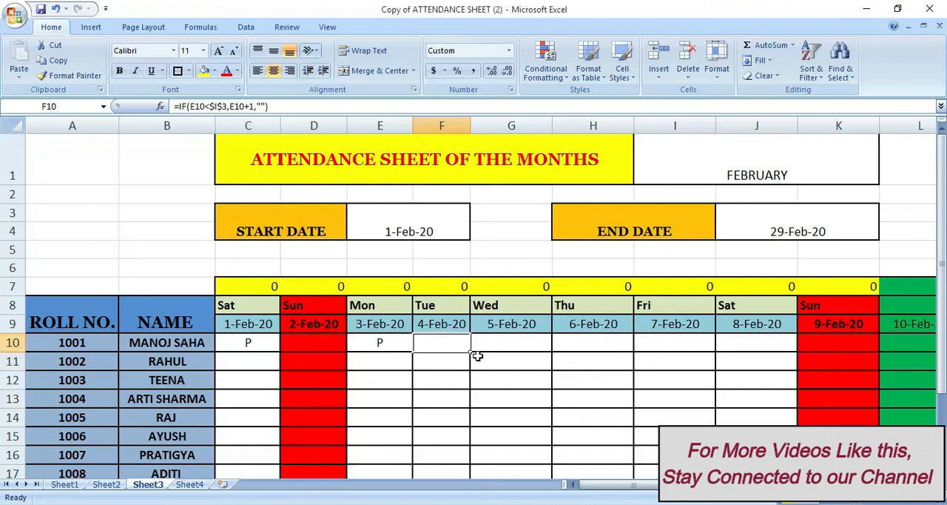
type("P")
key("Right")
key("Right")
type("P")
Enter H for 7-Feb-20 and P for 8-Feb-20 in roll number 1001's row
key("Right")
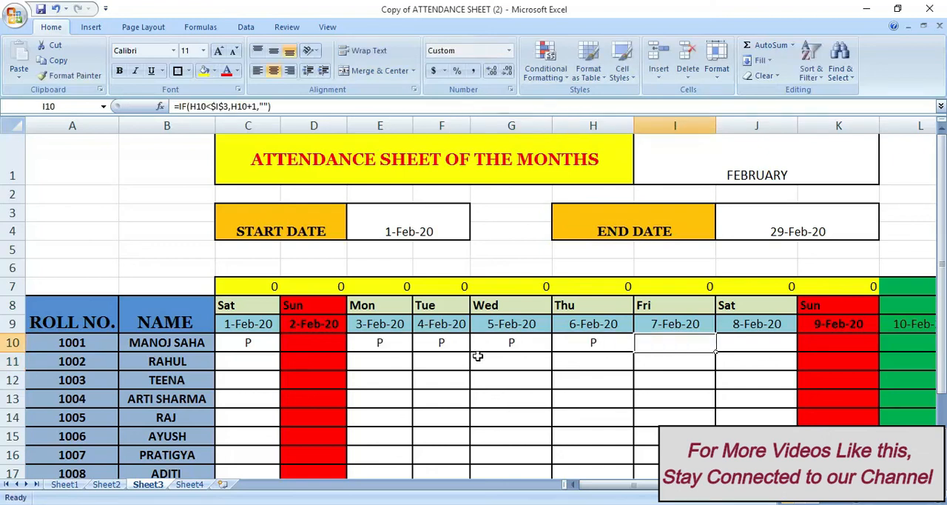
type("H")
key("Right")
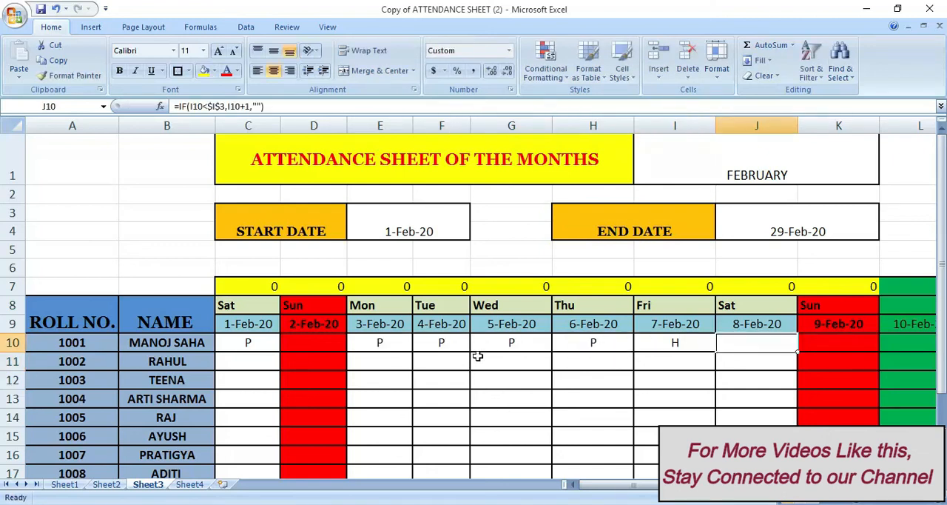
type("P")
key("Right")
Enter P for 11, 12 and 14 February and A for 13 February in roll number 1001's row
key("Right")
key("Right")
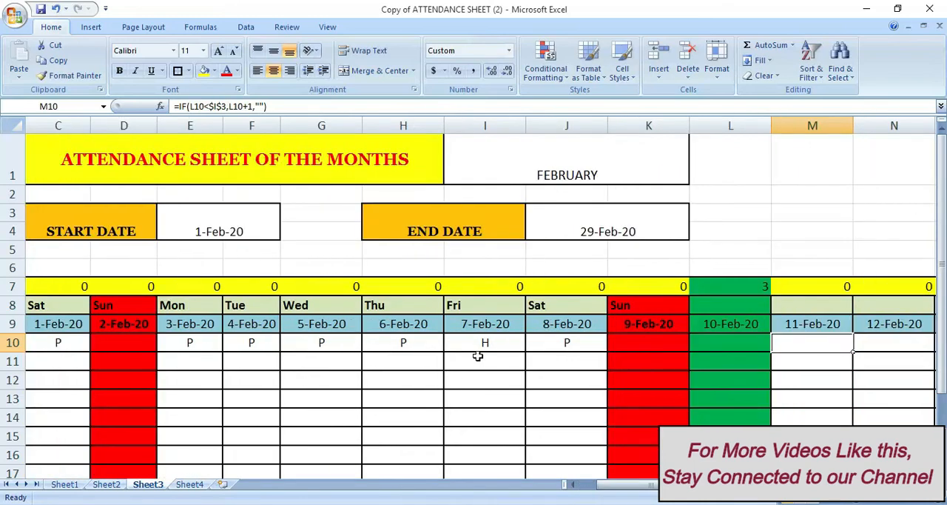
type("P")
key("Right")
type("P")
key("Right")
key("Right")
type("P")
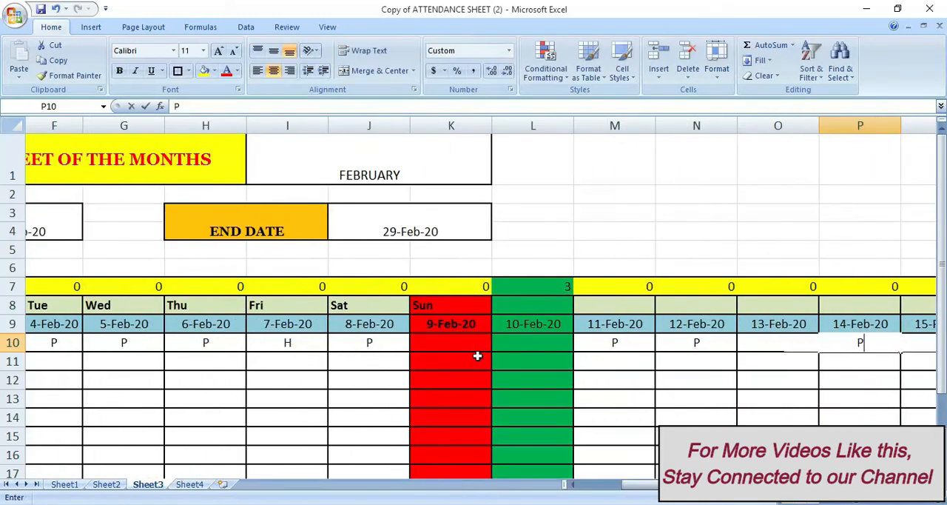
key("Left")
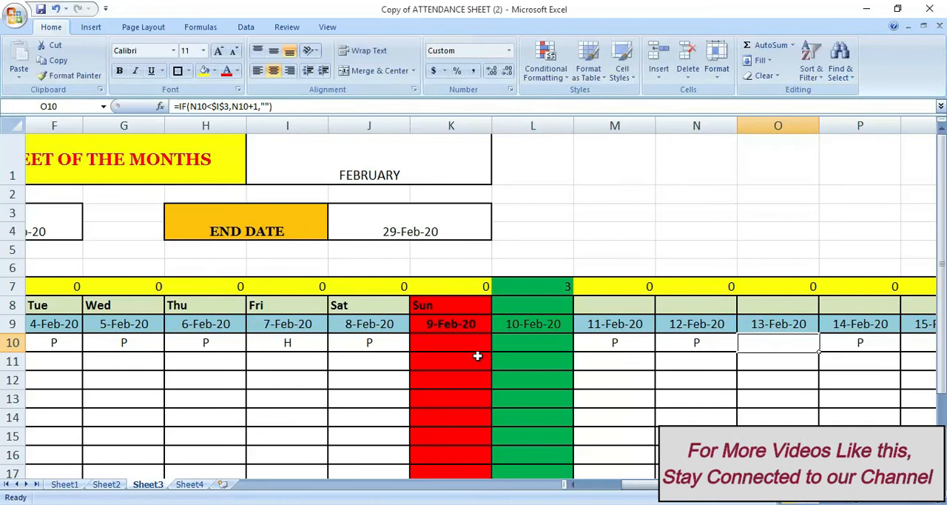
type("A")
Mark roll number 1001 as P for 15-Feb-20 through 18-Feb-20 in row 10
key("Right")
key("Right")
key("Right")
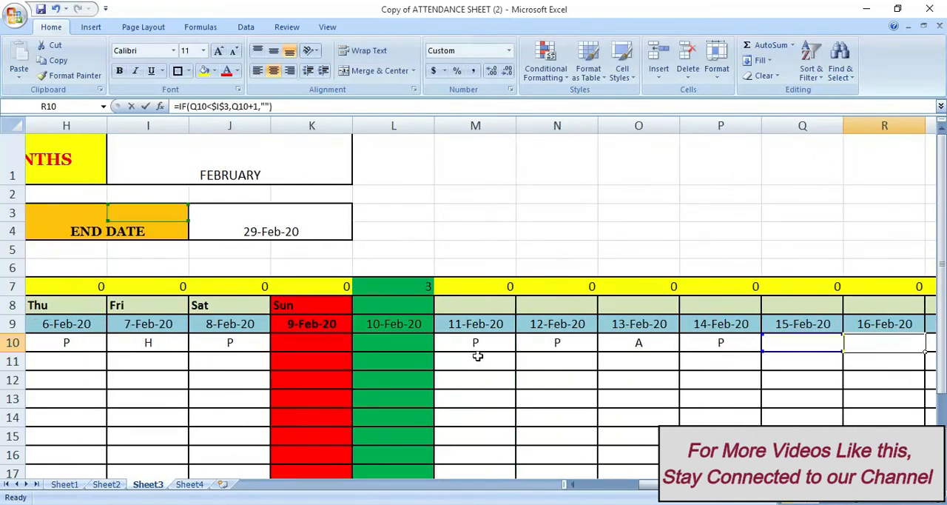
type("P")
key("Right")
key("Right")
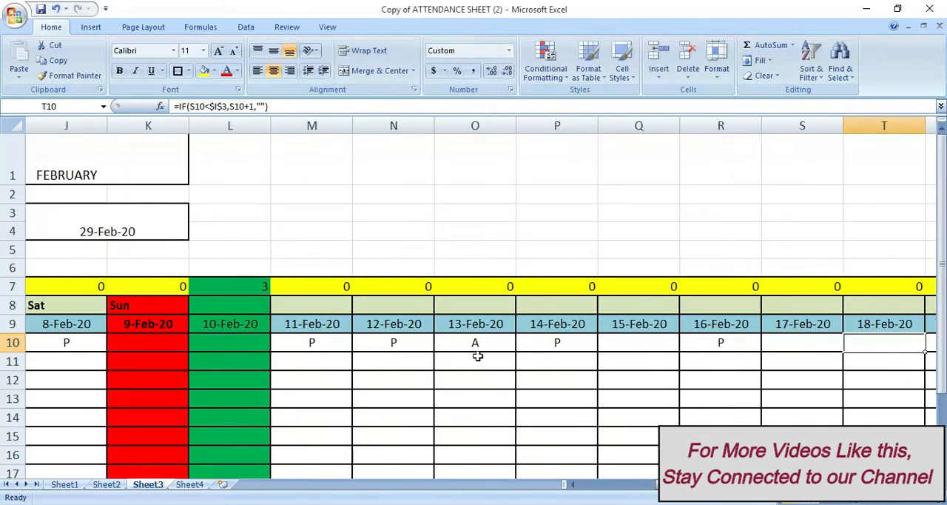
key("Left")
key("Left")
key("Left")
type("P")
key("Right")
key("Right")
key("Right")
key("Left")
type("P")
key("Right")
type("P")
key("Right")
key("Right")
key("Right")
key("Right")
key("Right")
key("Right")
key("Right")
key("Right")
key("Right")
key("Right")
key("Right")
key("Right")
key("Right")
key("Right")
key("Right")
key("Right")
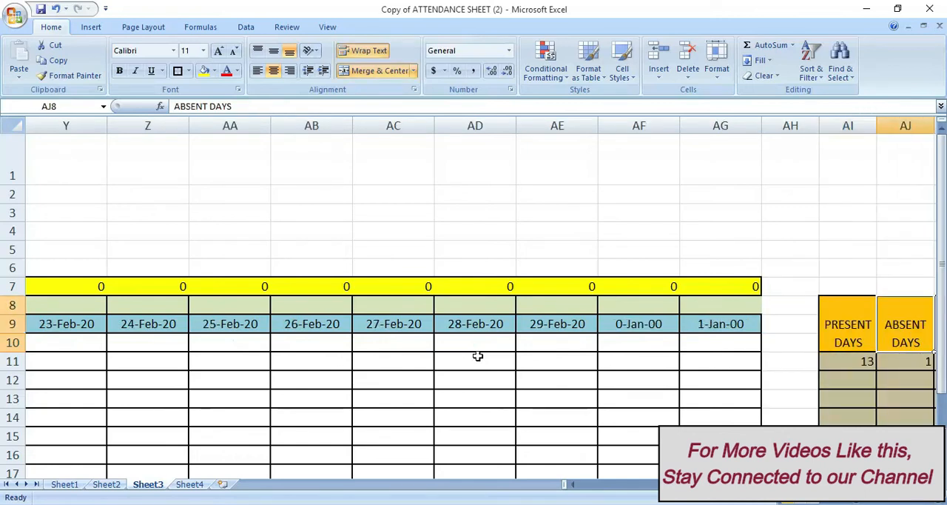
Check the Present Days formula and its count in AI11 against the entered attendance
left_click(866, 362)
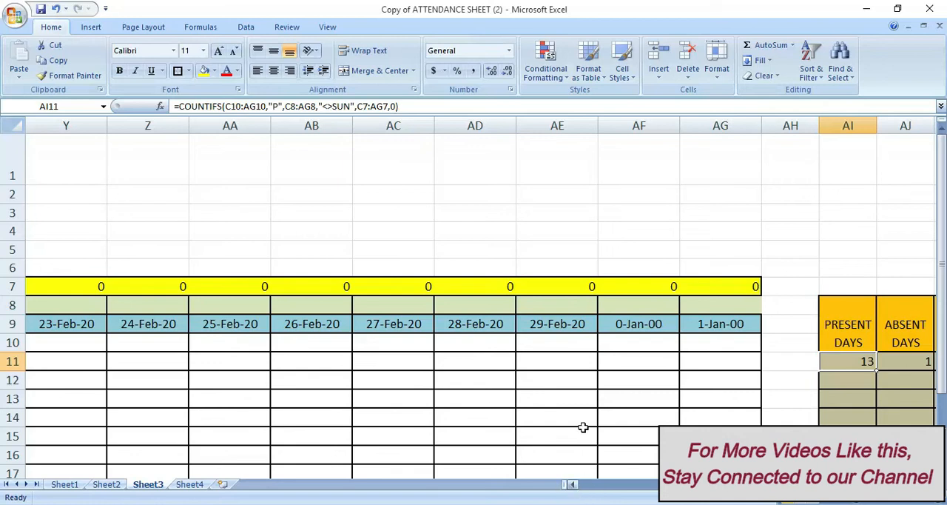
Review the attendance marks across row 10, including the Sunday and holiday columns, against the Present and Absent Days counts
left_click(626, 342)
key("Left")
key("Left")
key("Left")
key("Left")
key("Left")
key("Left")
key("Left")
key("Left")
key("Left")
key("Left")
key("Left")
key("Left")
key("Left")
key("Left")
key("Left")
key("Left")
key("Left")
key("Left")
key("Left")
key("Left")
key("Left")
key("Left")
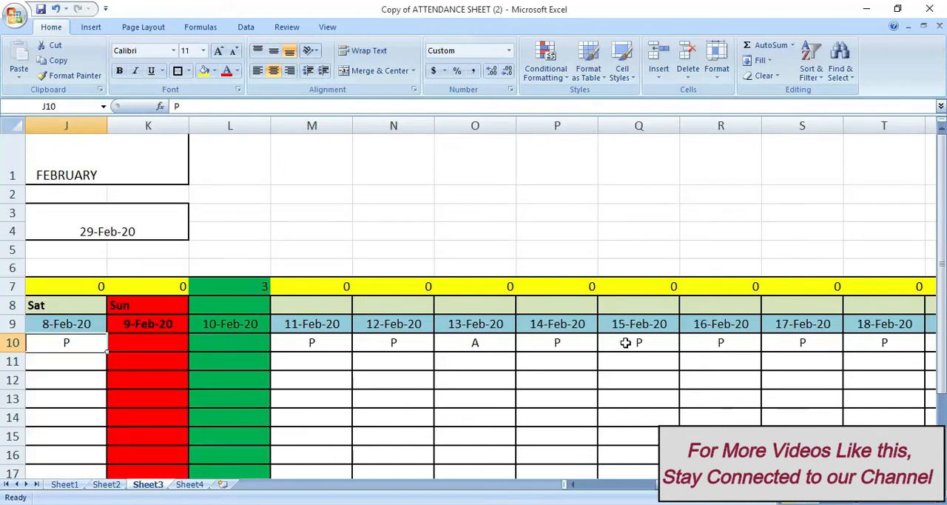
key("Right")
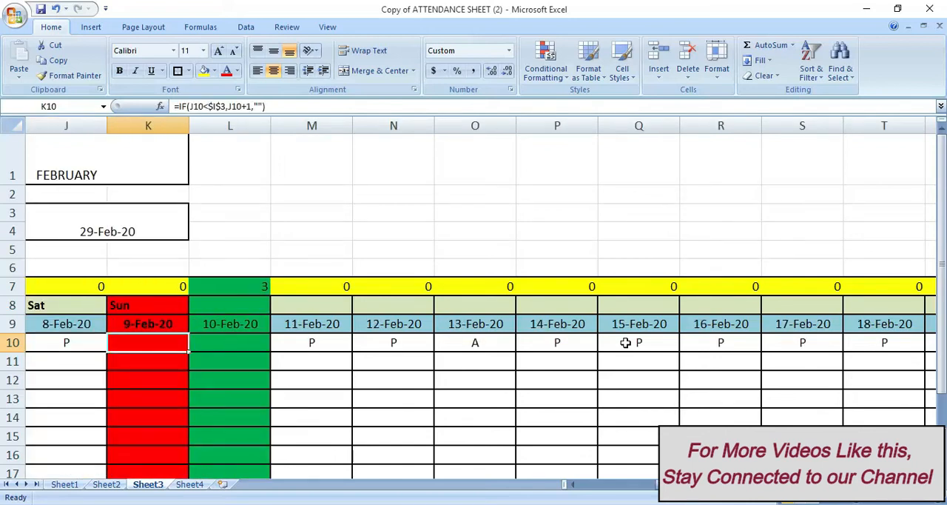
key("Right")
key("Right")
key("Right")
key("Right")
key("Right")
key("Right")
key("Right")
key("Right")
key("Right")
key("Right")
key("Right")
key("Right")
key("Right")
key("Right")
key("Right")
key("Right")
key("Right")
key("Right")
key("Right")
key("Right")
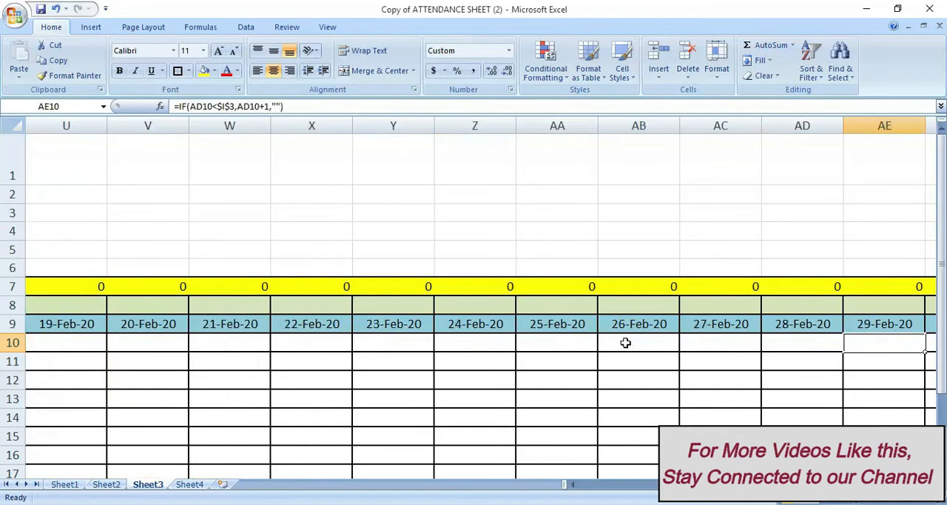
key("Right")
key("Right")
key("Left")
key("Left")
key("Left")
key("Left")
key("Left")
key("Left")
key("Left")
key("Left")
key("Left")
key("Left")
key("Left")
key("Left")
key("Left")
key("Left")
key("Left")
key("Left")
key("Left")
key("Left")
key("Left")
key("Left")
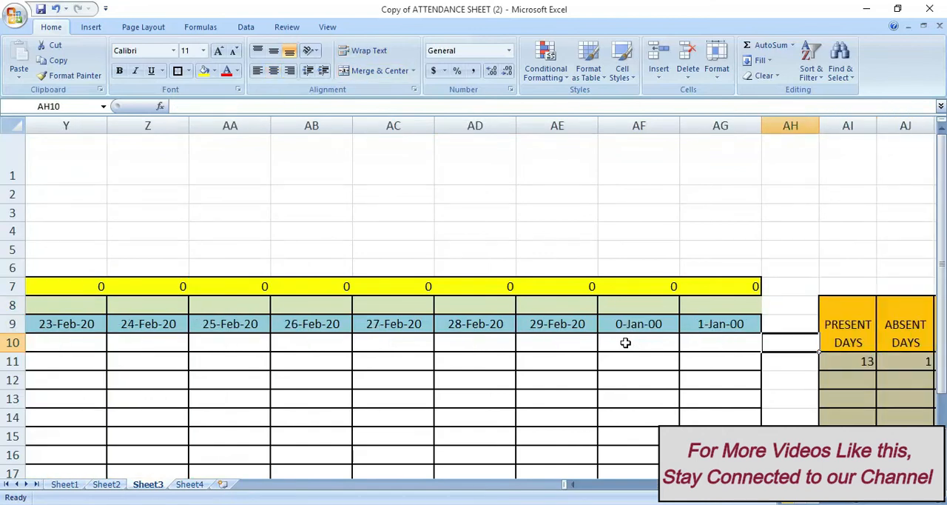
key("Left")
key("Left")
key("Left")
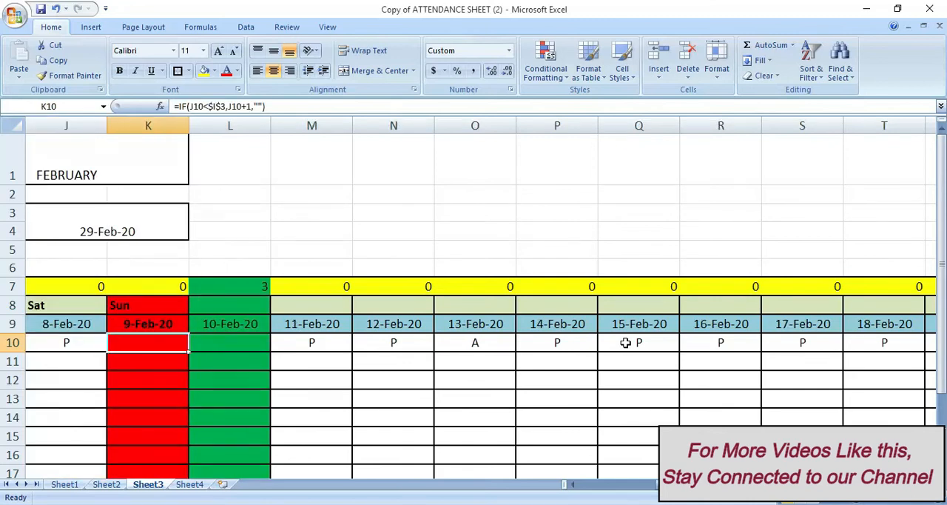
Enter P on Sunday 9-Feb-20 and A on the holiday 10-Feb-20 in roll number 1001's row
type("P")
key("Right")
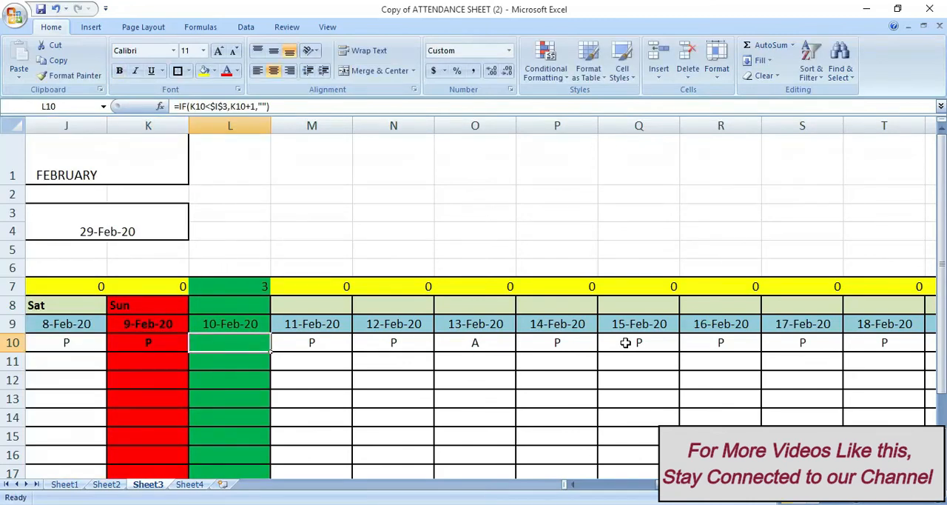
type("A")
key("Right")
key("Right")
key("Right")
key("Right")
key("Right")
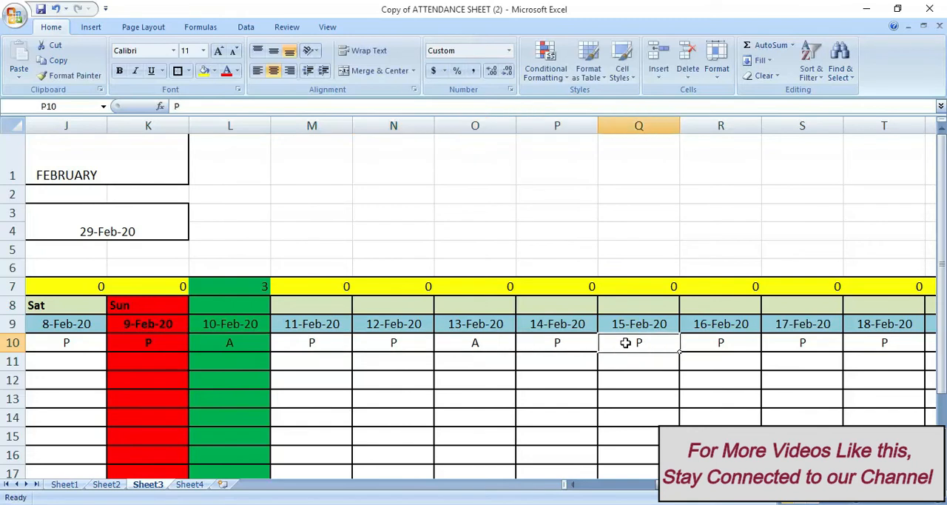
Check whether the Present and Absent Days counts in row 11 ignore the Sunday and holiday entries
key("Right")
key("Right")
key("Right")
key("Right")
key("Right")
key("Right")
key("Right")
key("Right")
key("Right")
key("Right")
key("Right")
key("Right")
key("Right")
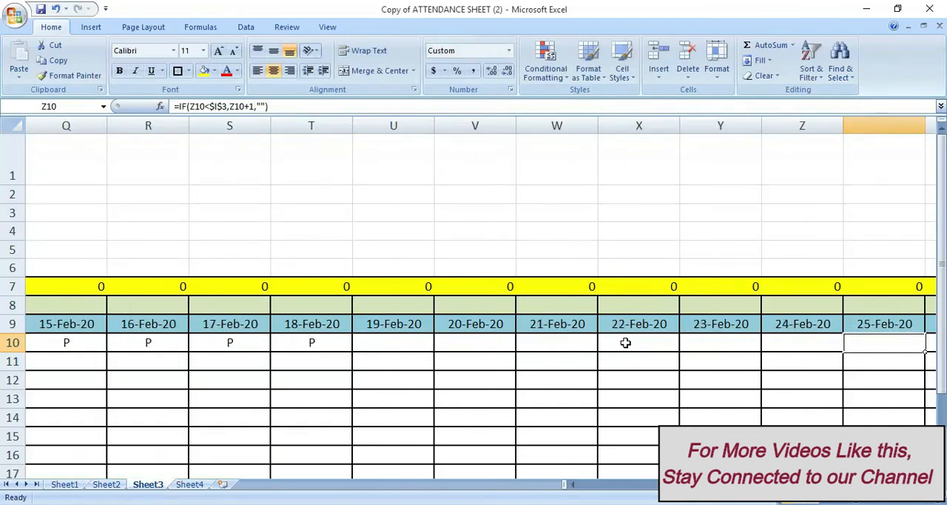
key("Right")
key("Right")
key("Right")
key("Right")
key("Right")
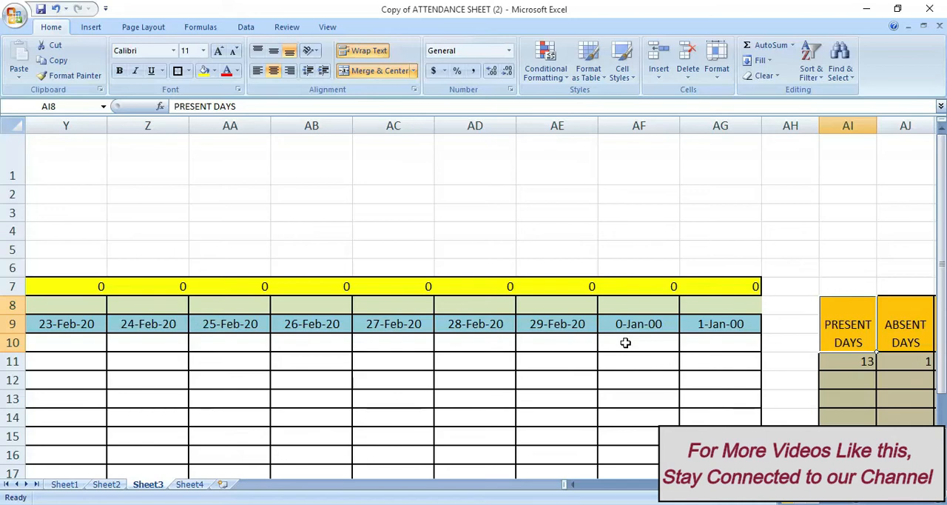
key("Left")
key("Down")
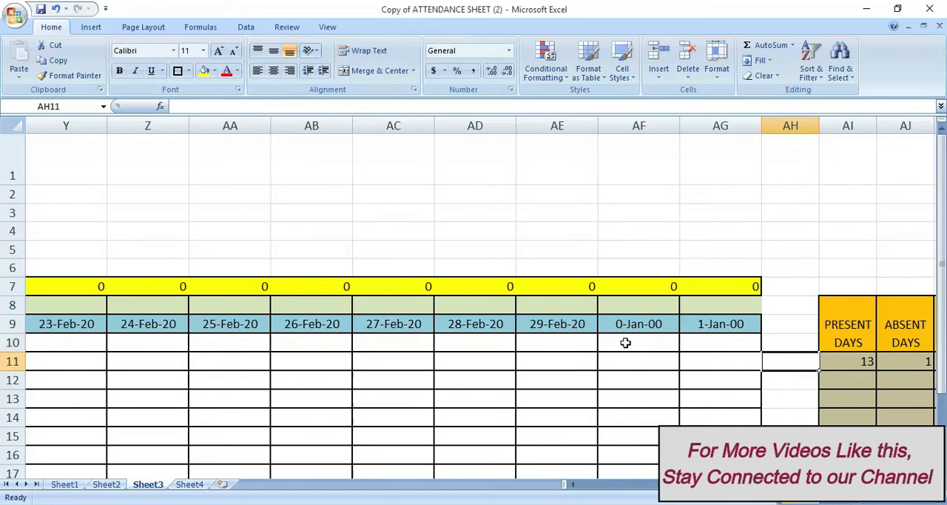
key("Right")
key("Left")
key("Left")
key("Left")
key("Left")
key("Left")
key("Left")
key("Left")
key("Left")
key("Left")
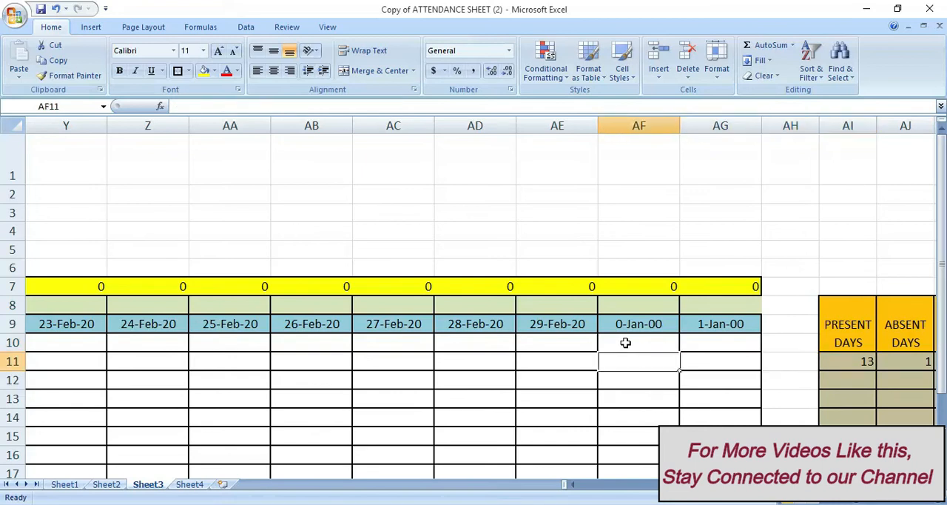
Clear the P on Sunday 9-Feb-20 and the A on the holiday 10-Feb-20 from roll number 1001's row
key("Left")
key("Left")
key("Left")
key("Left")
key("Left")
key("Left")
key("Left")
key("Left")
key("Left")
key("Left")
key("Left")
key("Left")
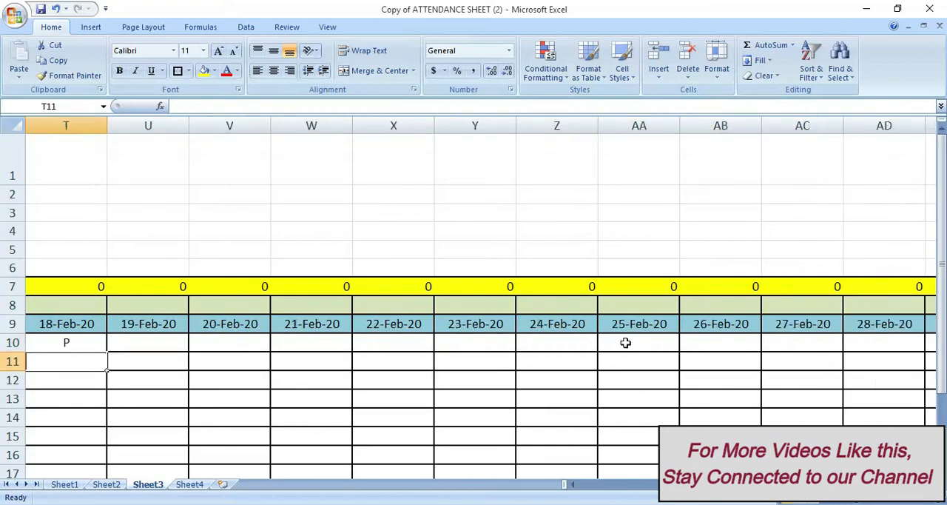
key("Left")
key("Left")
key("Left")
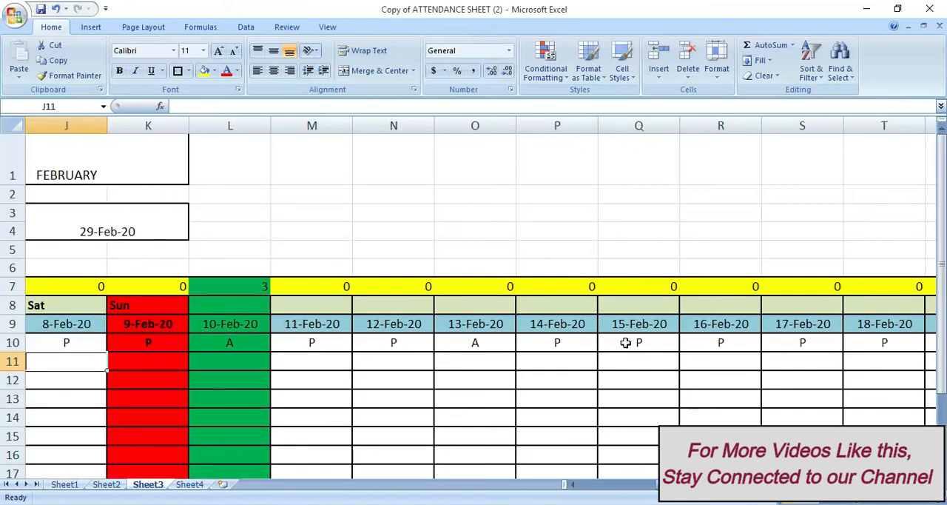
key("Up")
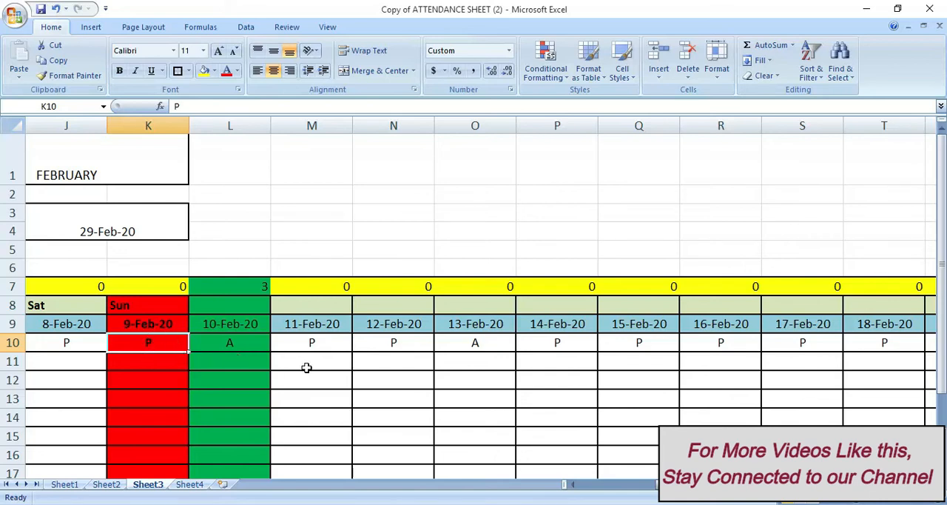
left_click(247, 343)
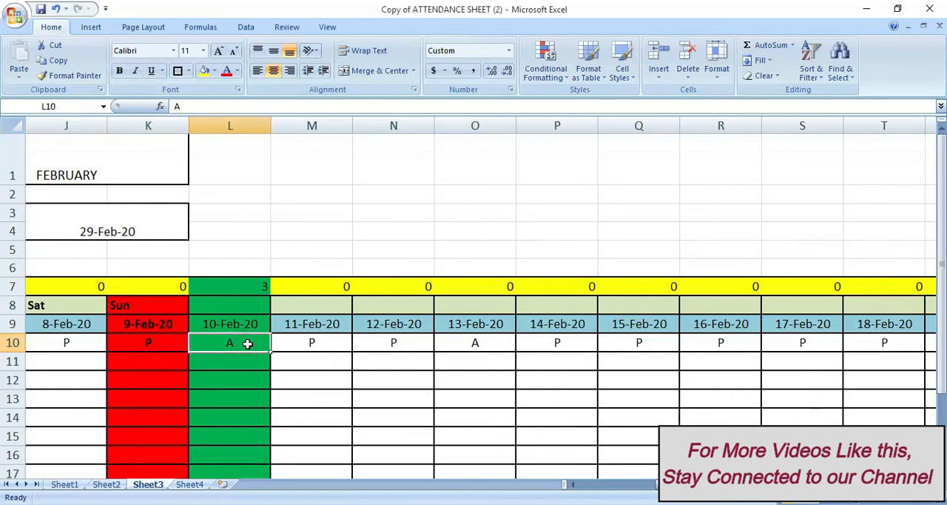
key("Left")
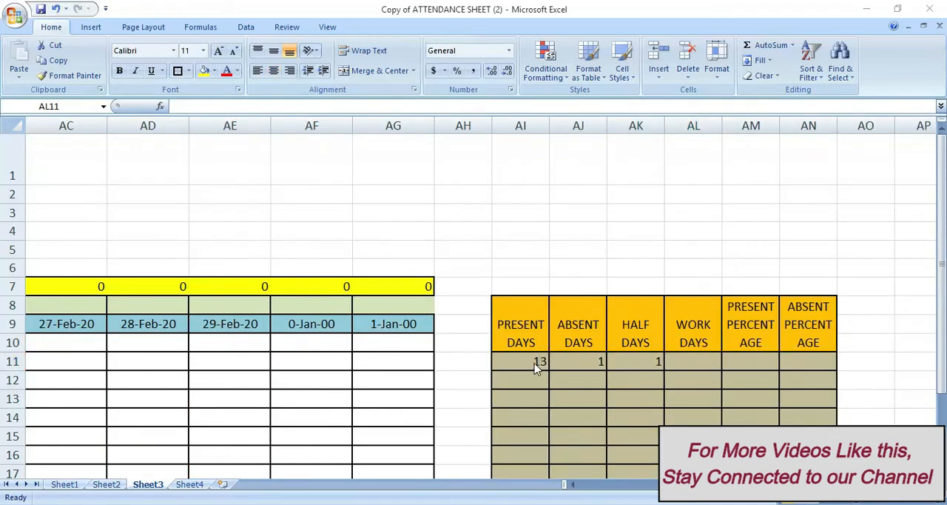
Begin a COUNTIFS formula in Work Days cell AL11 with the weekday range C8:AG8 and the criterion "<>SUN"
left_click(534, 363)
left_click(583, 361)
left_click(640, 361)
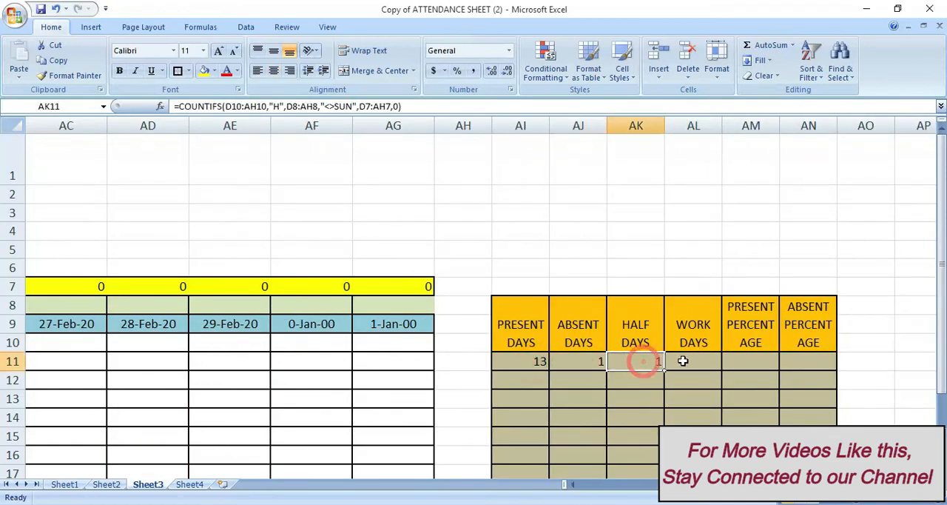
left_click(682, 360)
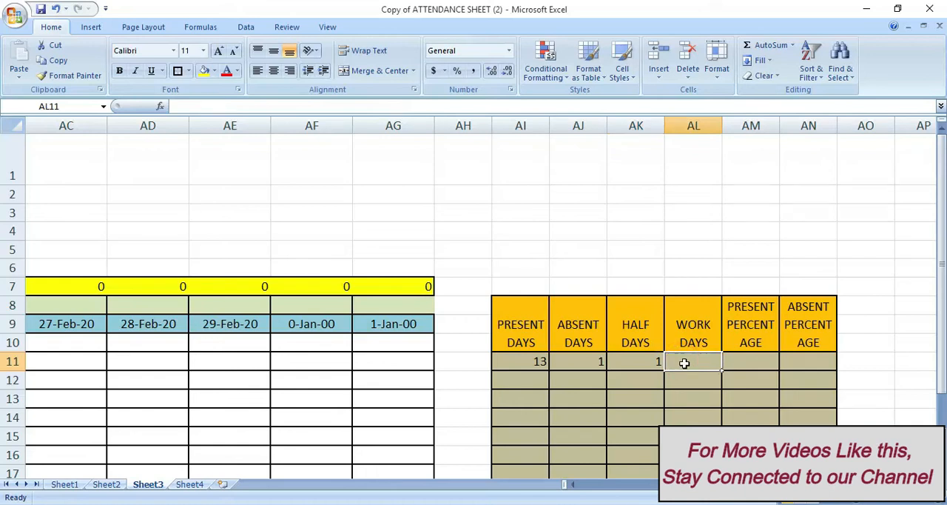
type("=")
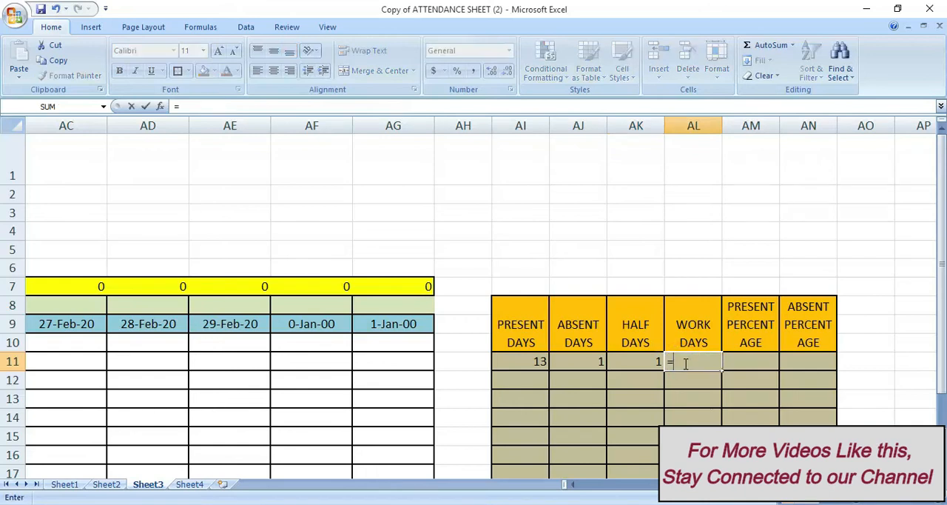
type("COUNTI")
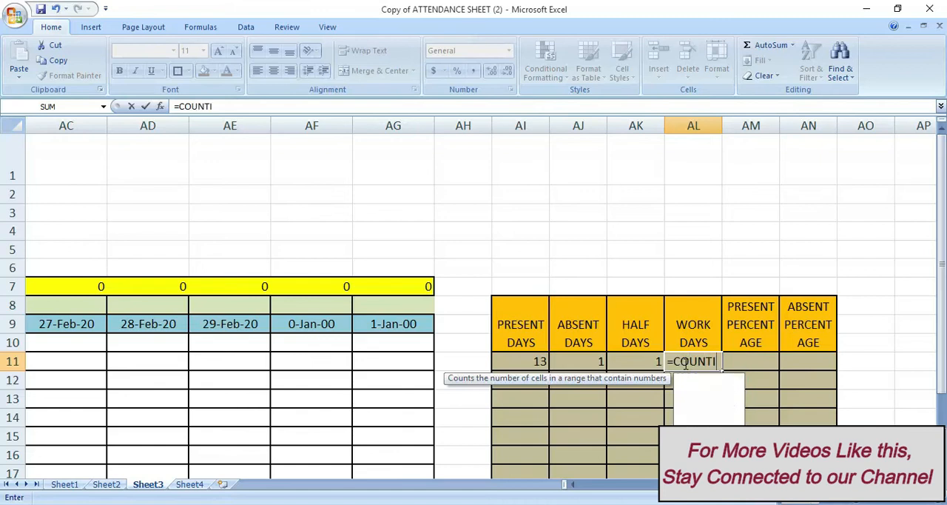
type("FS")
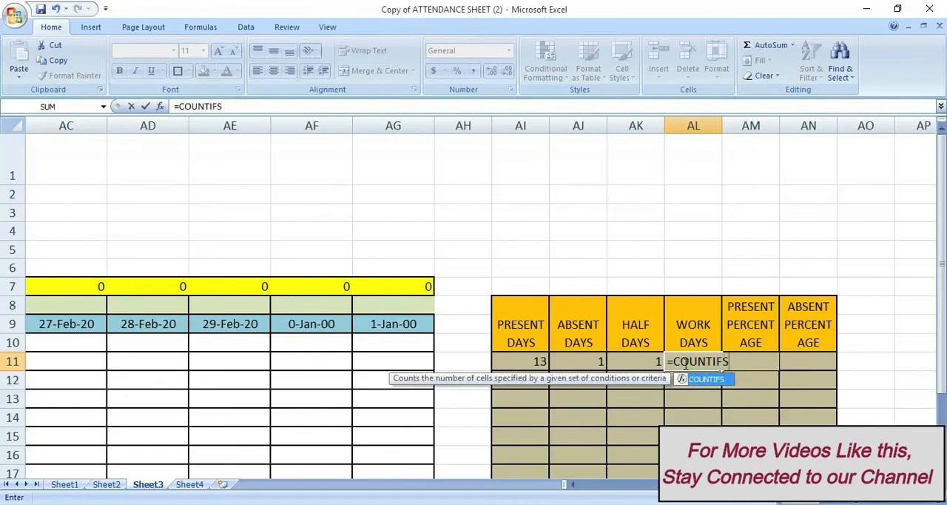
type("(")
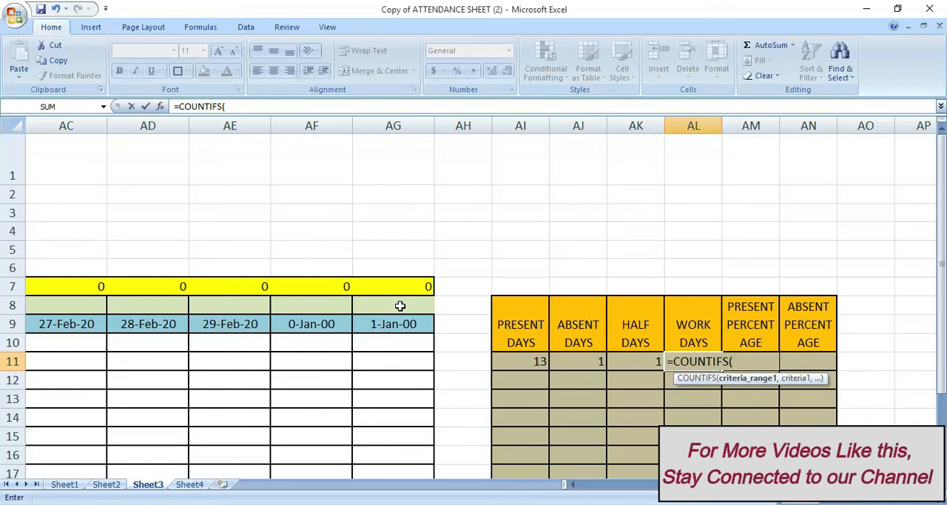
left_click_drag(398, 307, 228, 305)
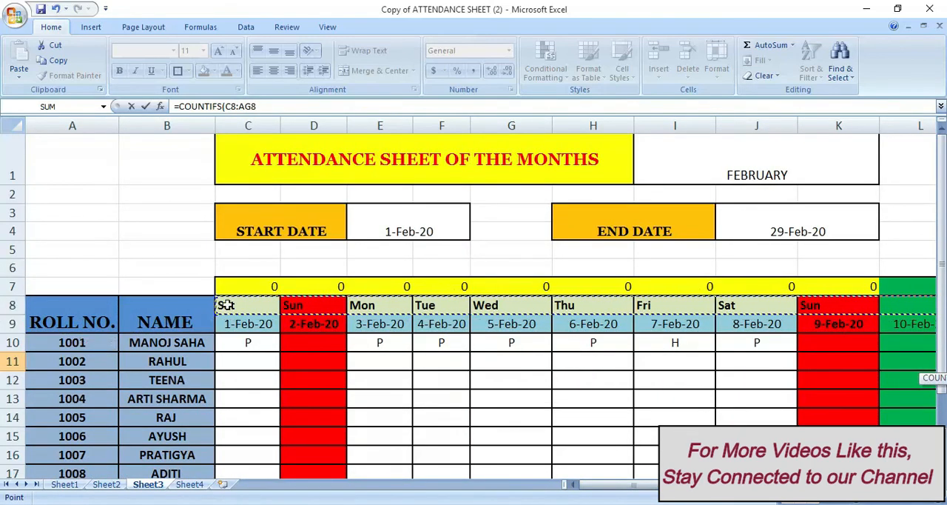
type(",\"<>SUN\",")
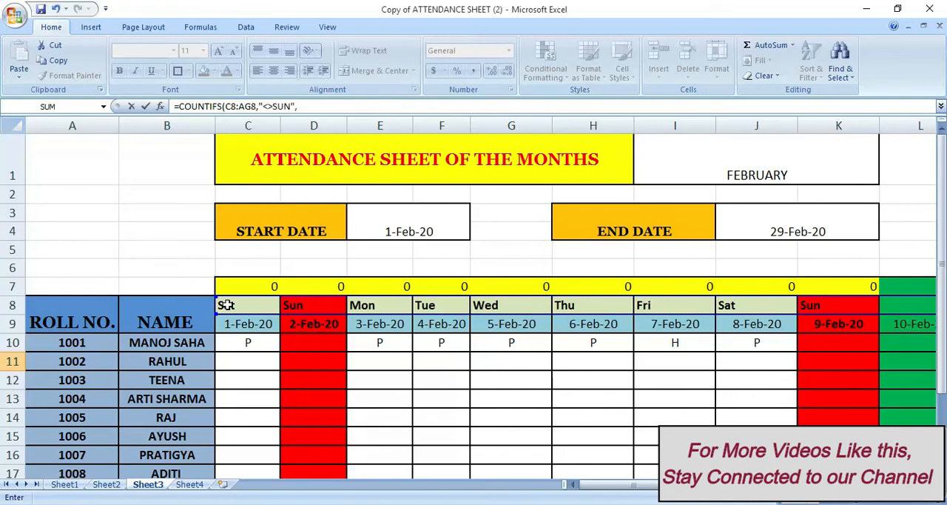
Complete the Work Days formula with the holiday range C7:AG7 and criterion 0
left_click_drag(248, 285, 847, 290)
left_click_drag(946, 287, 826, 283)
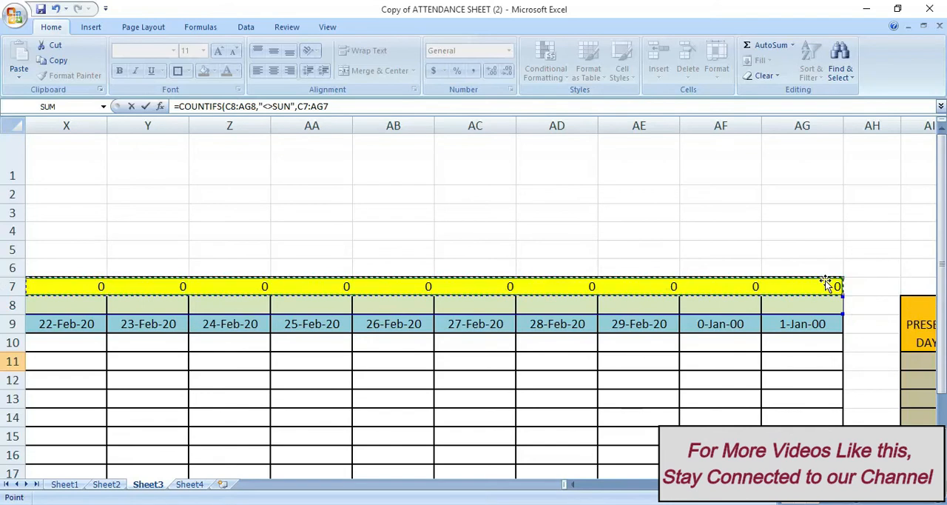
type(",0)")
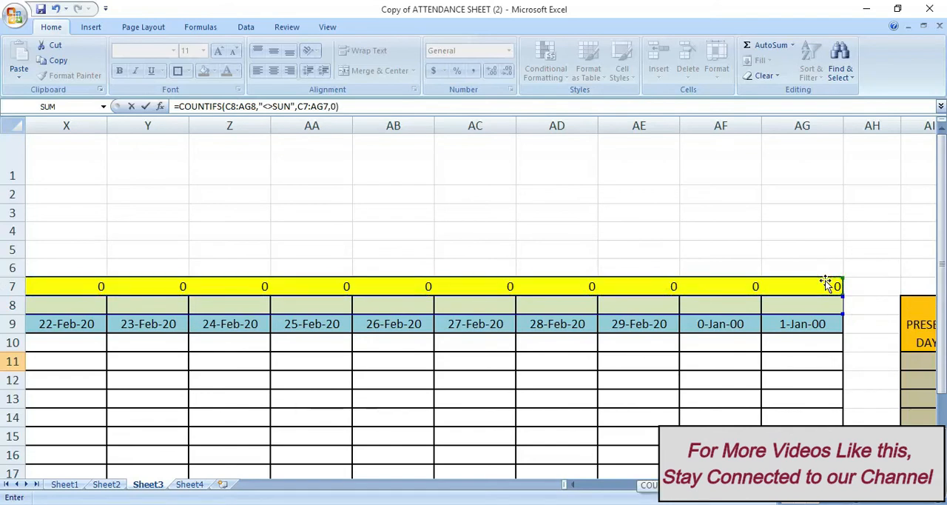
key("Return")
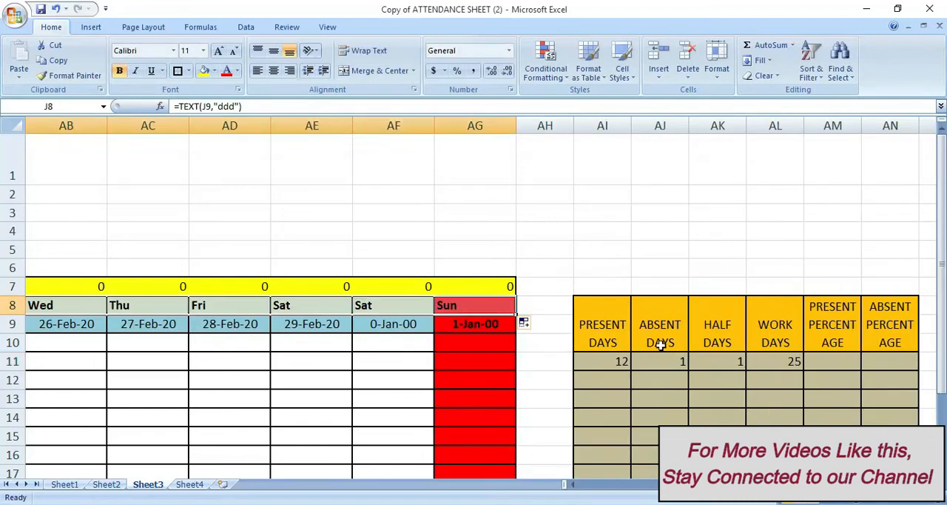
Check the Work Days count in AL11 against the Sundays and holiday across the February date row
left_click(778, 361)
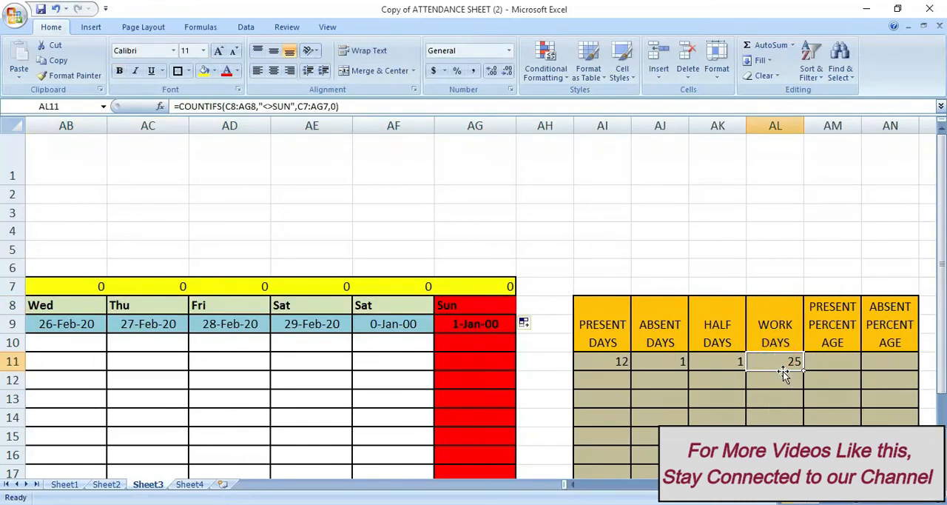
left_click(482, 325)
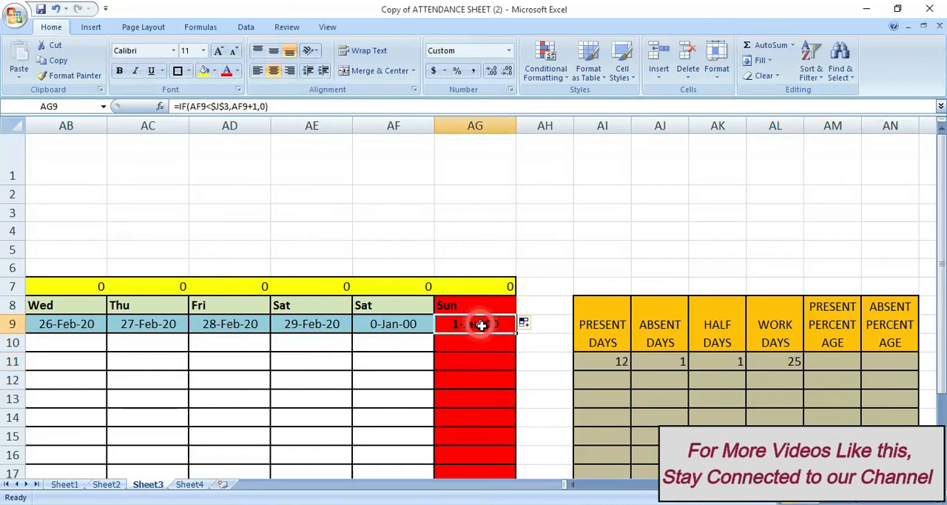
key("Left")
key("Left")
key("Left")
key("Left")
key("Left")
key("Left")
key("Left")
key("Left")
key("Left")
key("Left")
key("Left")
key("Left")
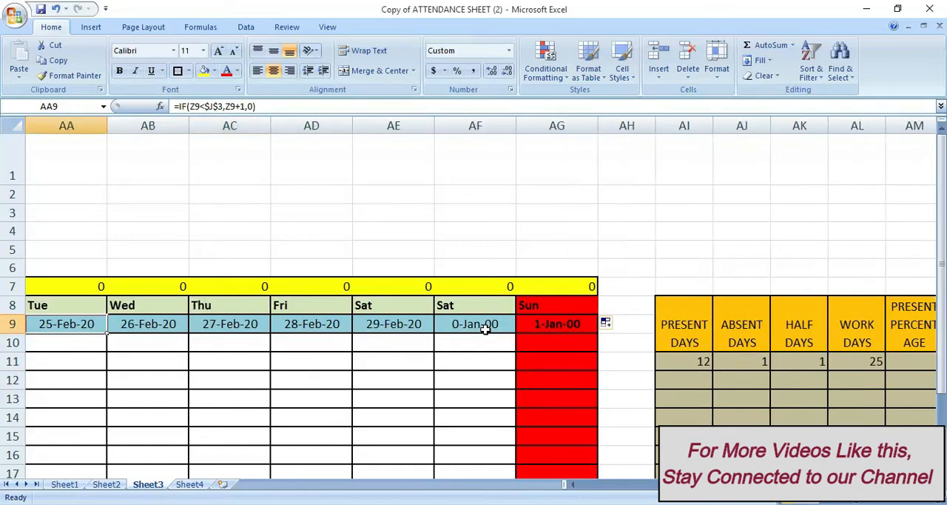
key("Left")
key("Left")
key("Left")
key("Left")
key("Left")
key("Left")
key("Left")
key("Left")
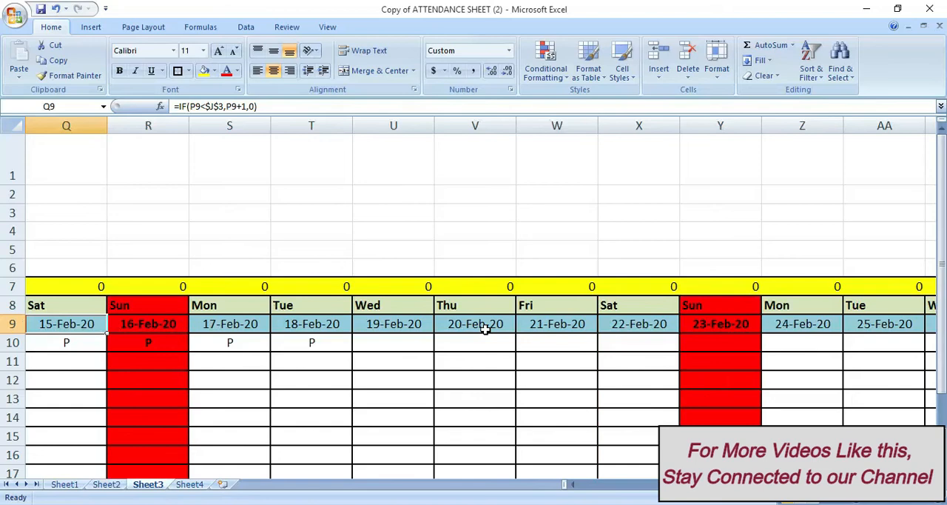
key("Left")
key("Left")
key("Left")
key("Left")
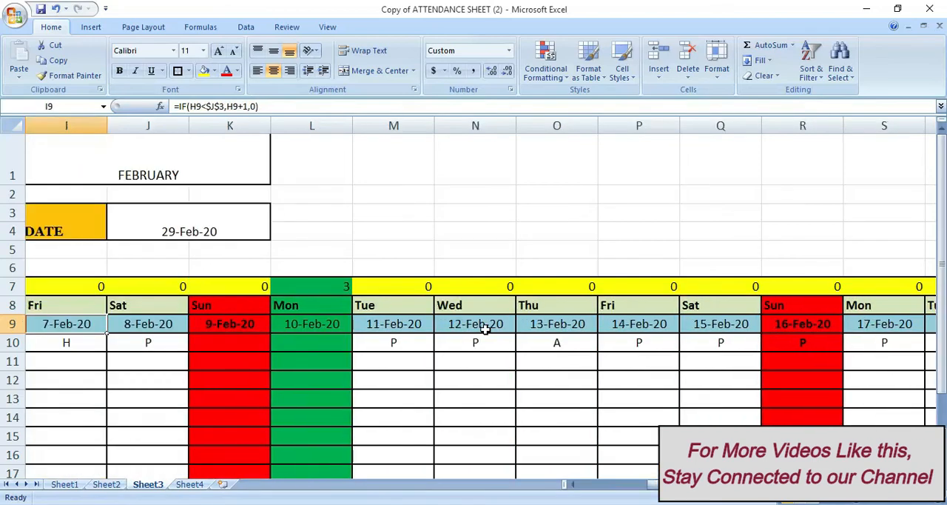
key("Right")
key("Right")
key("Right")
key("Right")
key("Right")
key("Right")
key("Right")
key("Right")
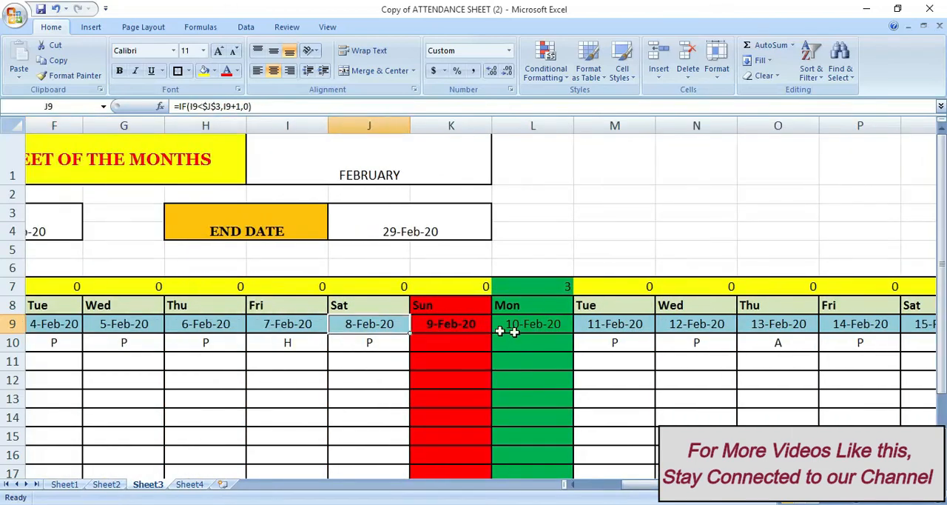
key("Right")
key("Right")
key("Right")
key("Right")
key("Right")
key("Right")
key("Right")
key("Right")
key("Right")
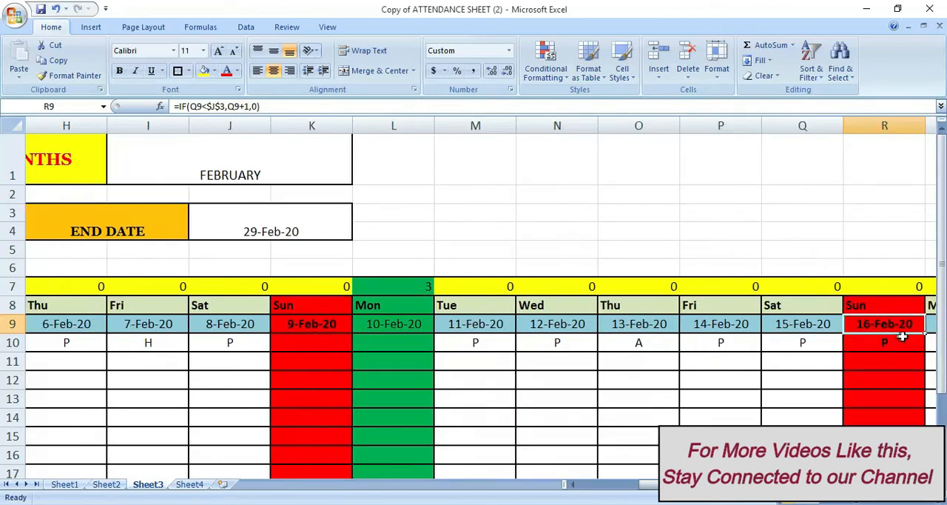
key("Right")
key("Right")
key("Right")
key("Right")
key("Right")
key("Right")
key("Right")
key("Right")
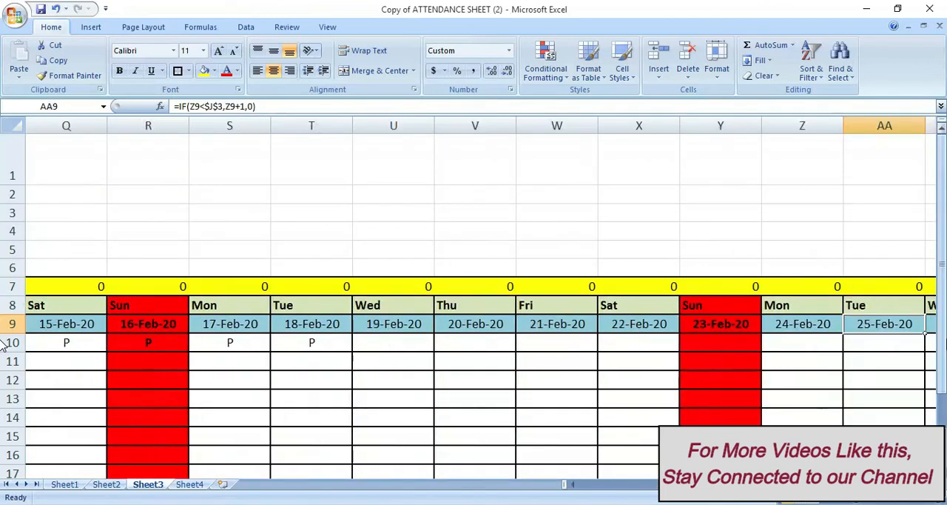
key("Right")
key("Right")
key("Right")
key("Right")
key("Right")
key("Right")
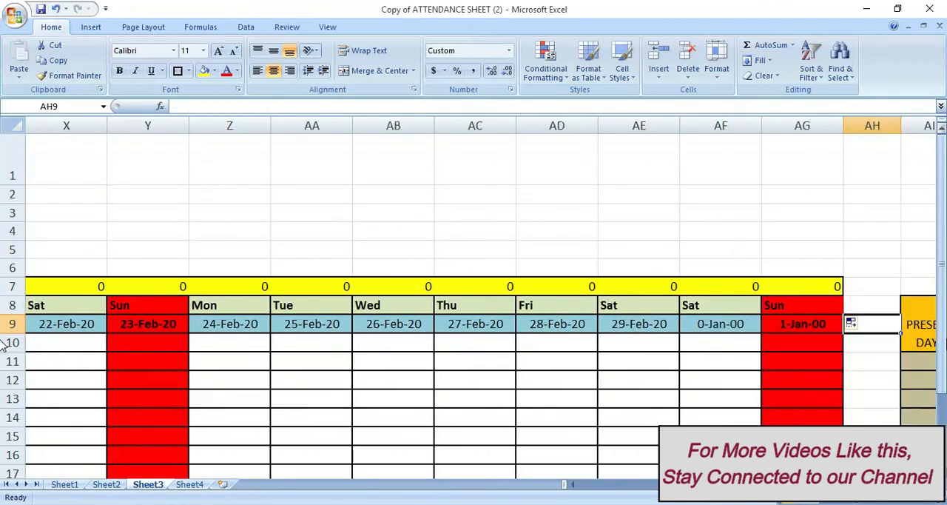
left_click(790, 368)
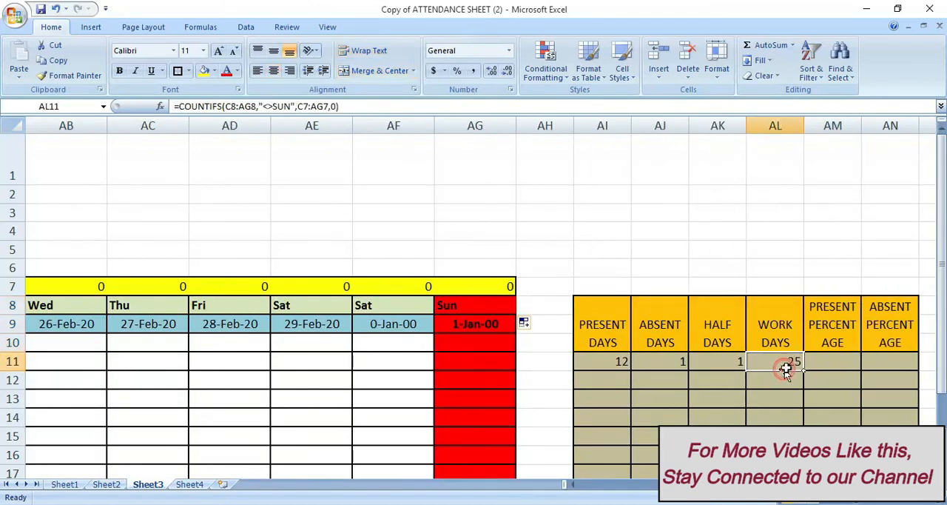
Enter the Present Percentage formula =(AI11+AK11*0.5)/AL11 in cell AM11
left_click(827, 361)
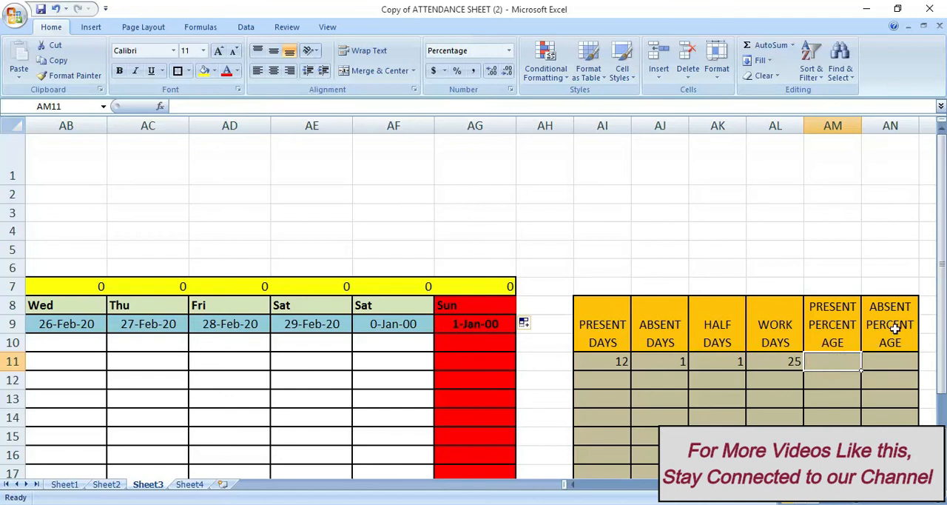
left_click(892, 361)
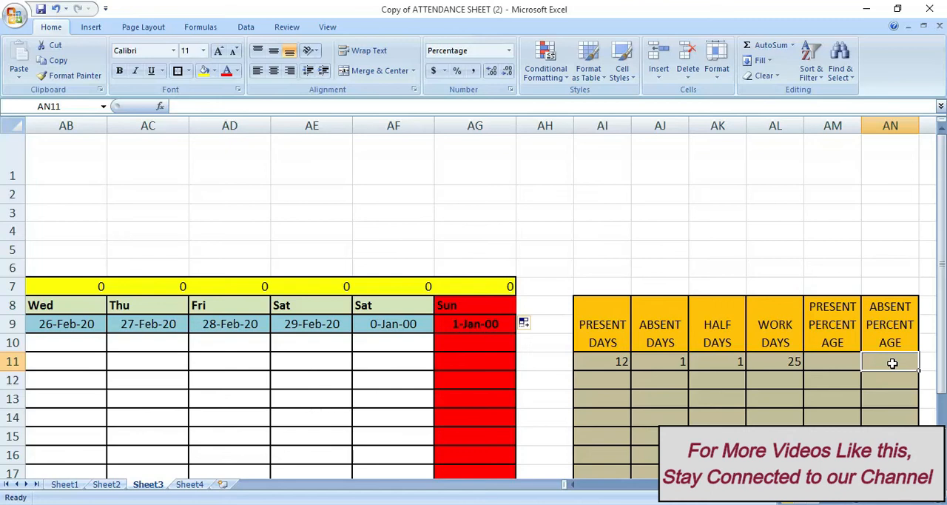
left_click(822, 359)
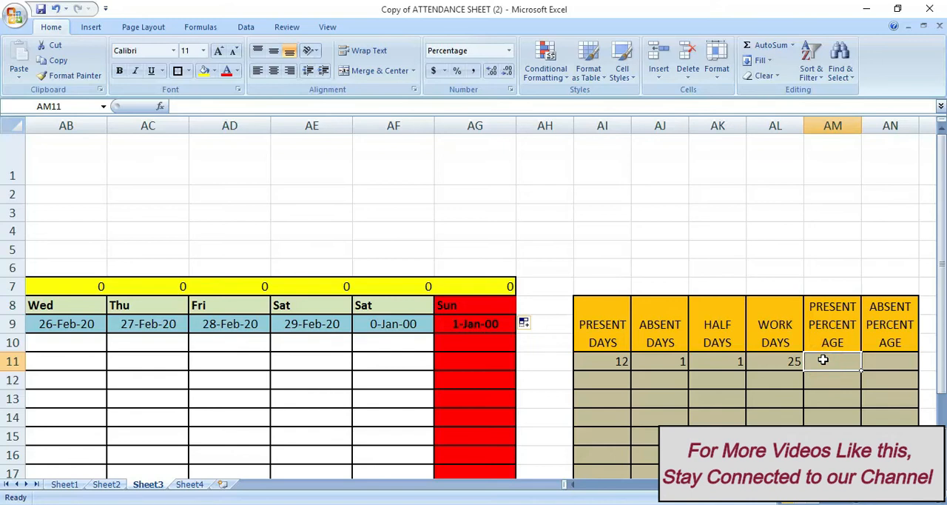
left_click(823, 359)
double_click(823, 360)
type("=")
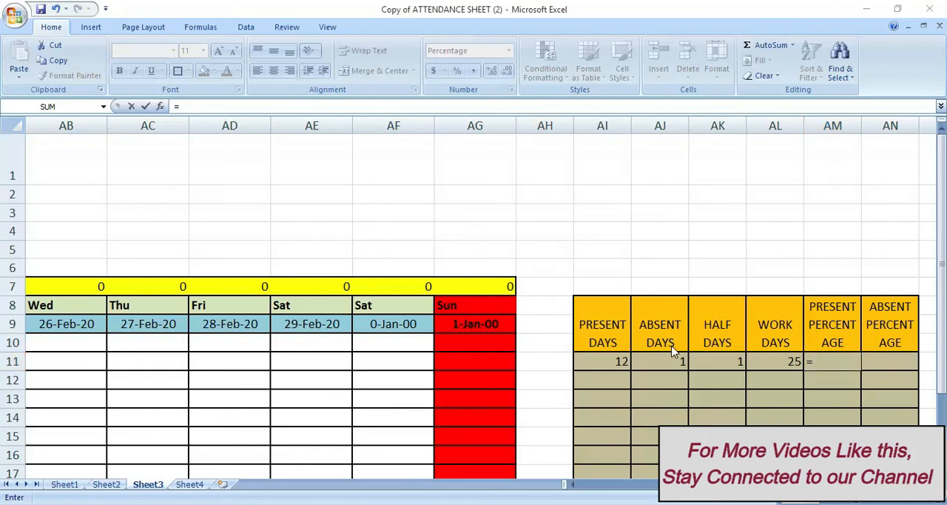
left_click(836, 361)
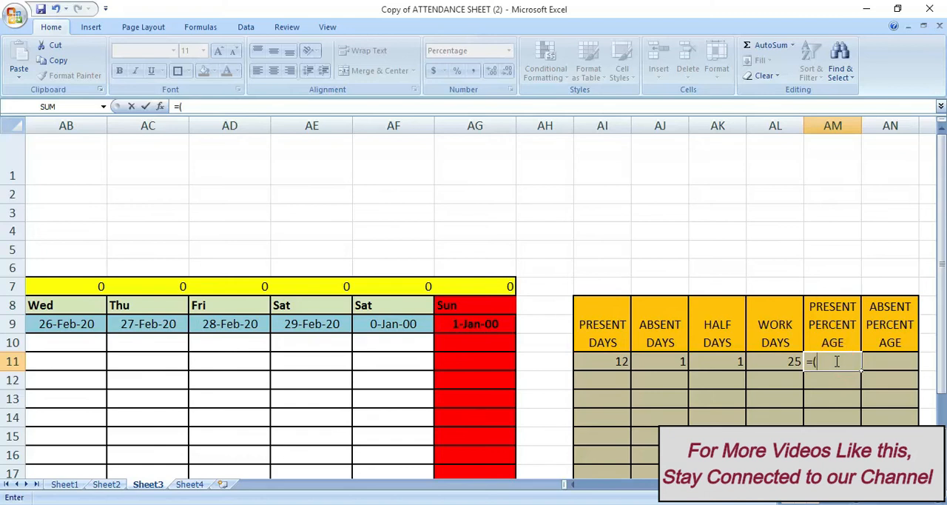
left_click(597, 361)
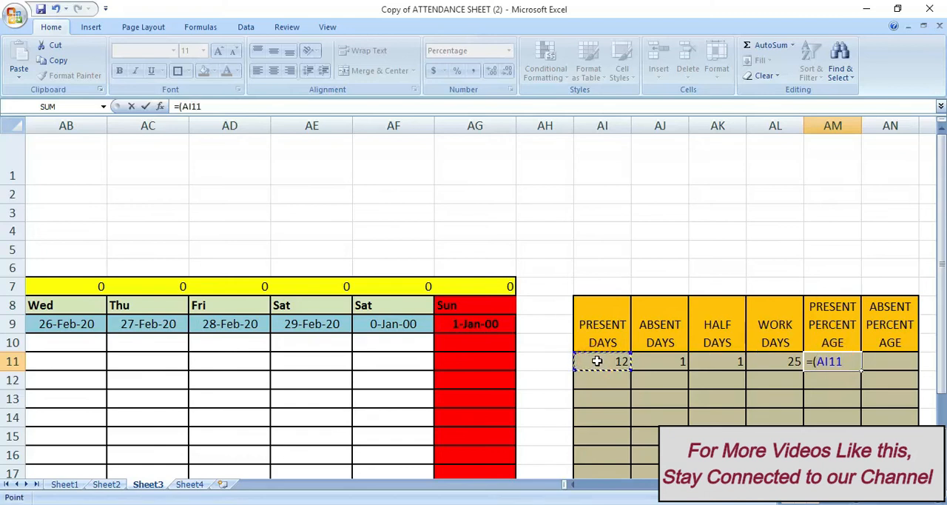
type("+")
left_click(735, 360)
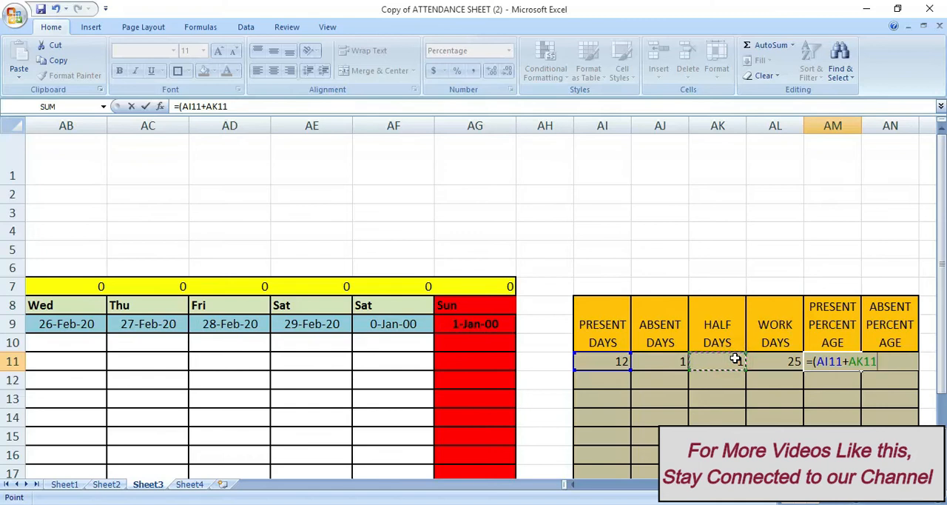
type("*")
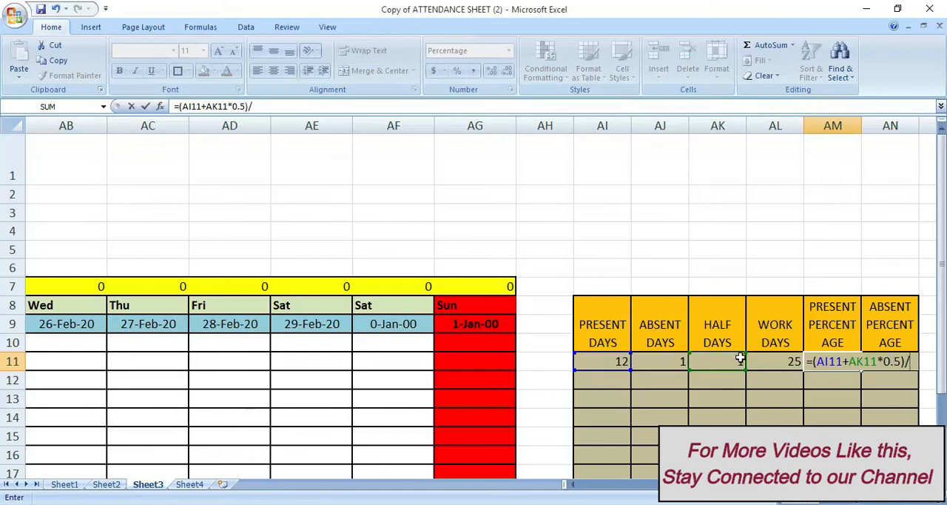
left_click(781, 361)
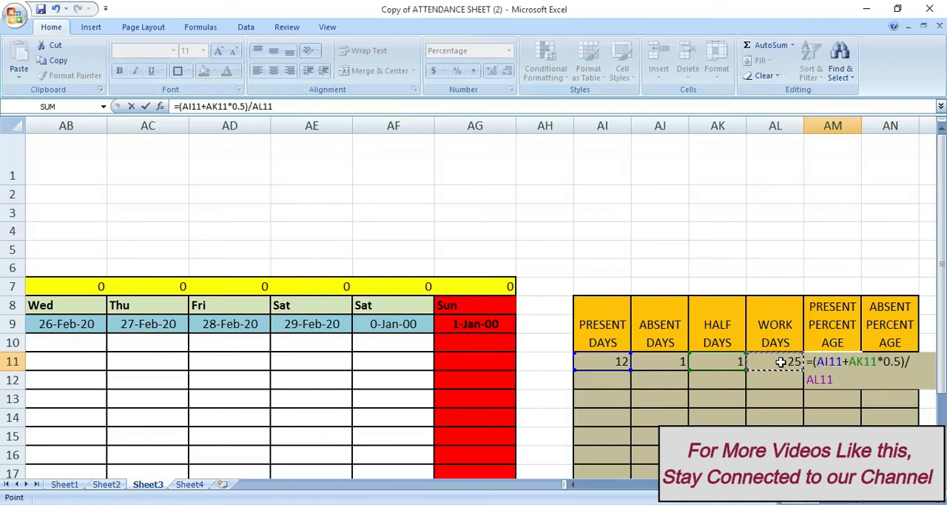
key("Return")
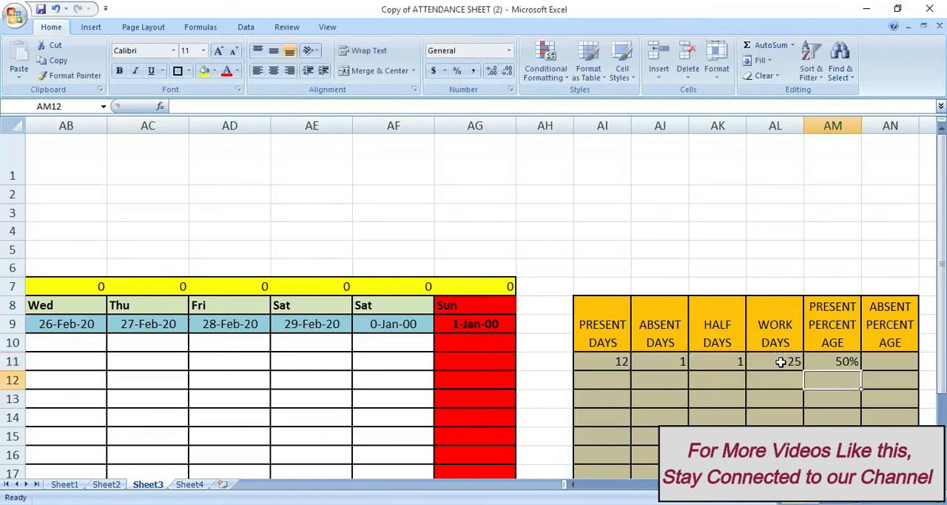
left_click(834, 362)
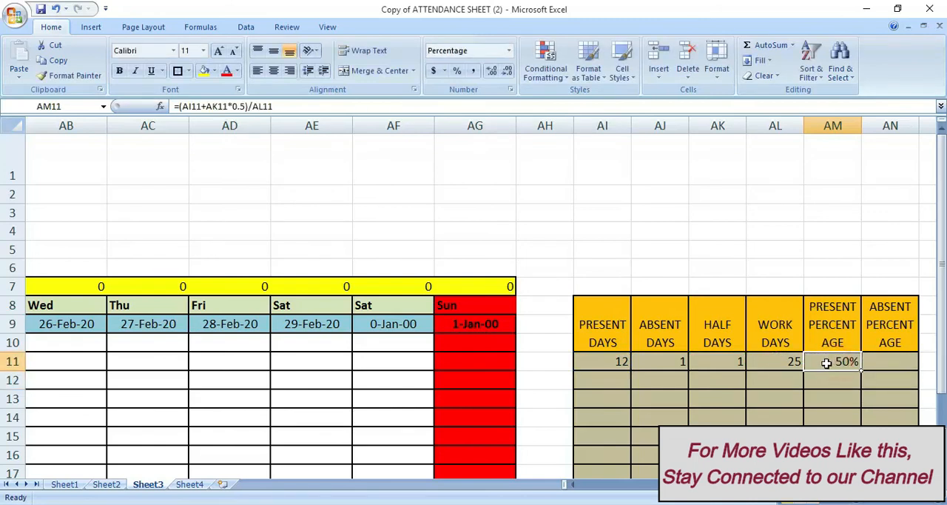
Enter the Absent Percentage formula =AJ11/AL11 in cell AN11
left_click(876, 362)
type("=")
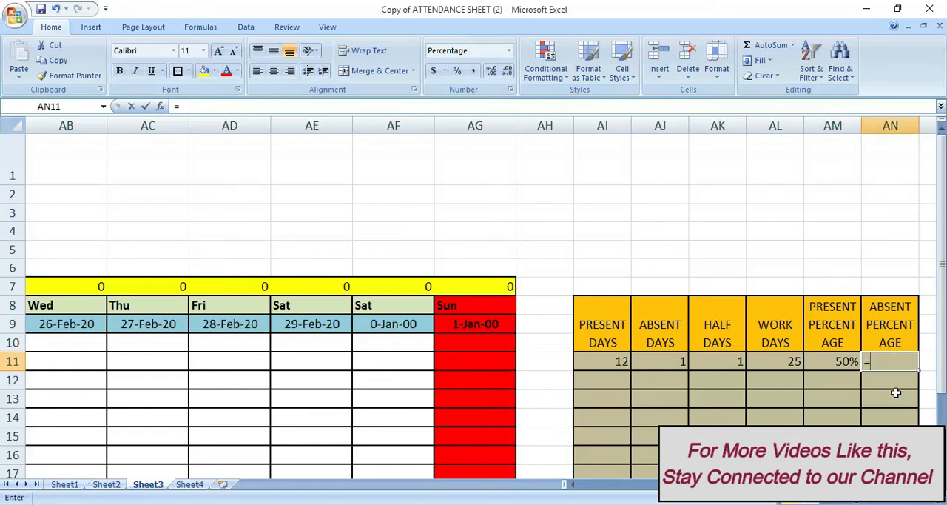
left_click(665, 361)
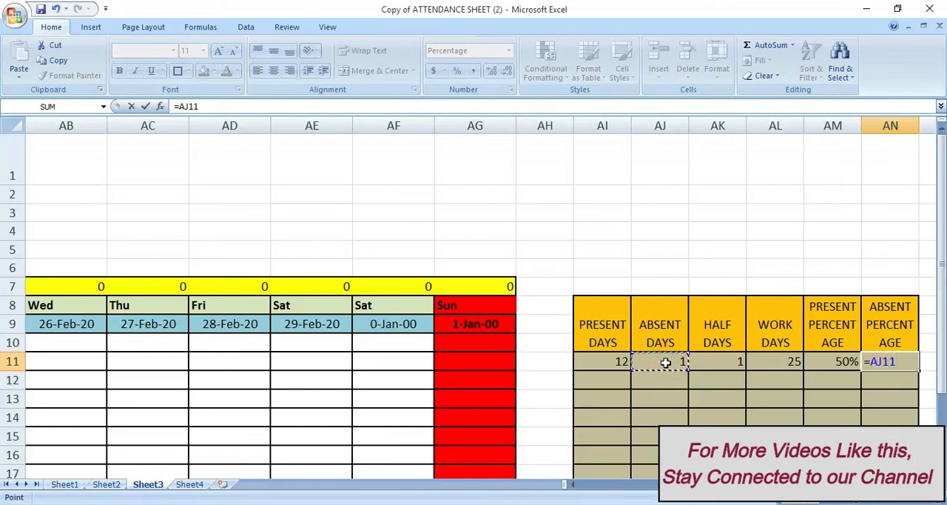
type("/")
left_click(771, 362)
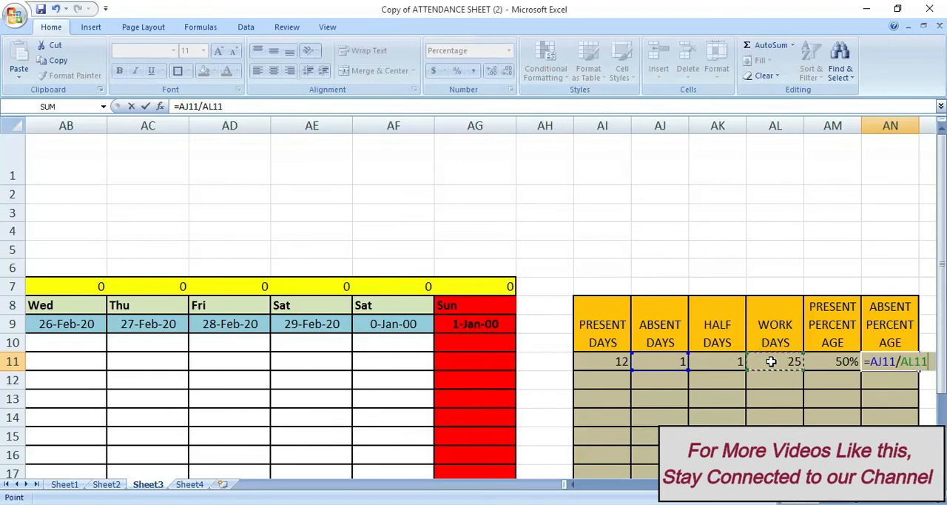
key("Return")
left_click(900, 364)
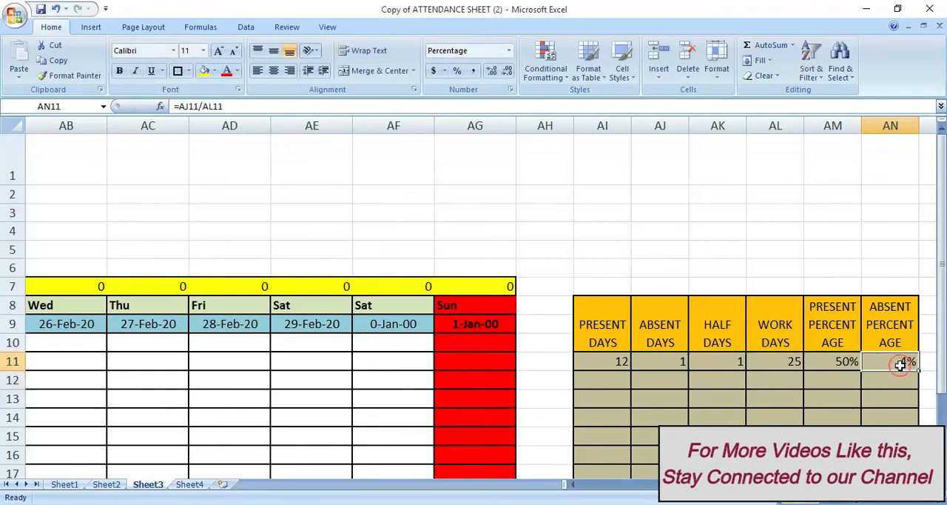
Mark roll number 1001 as P on 19-Feb-20, A on 20-Feb-20 and H on 21-Feb-20
left_click(463, 344)
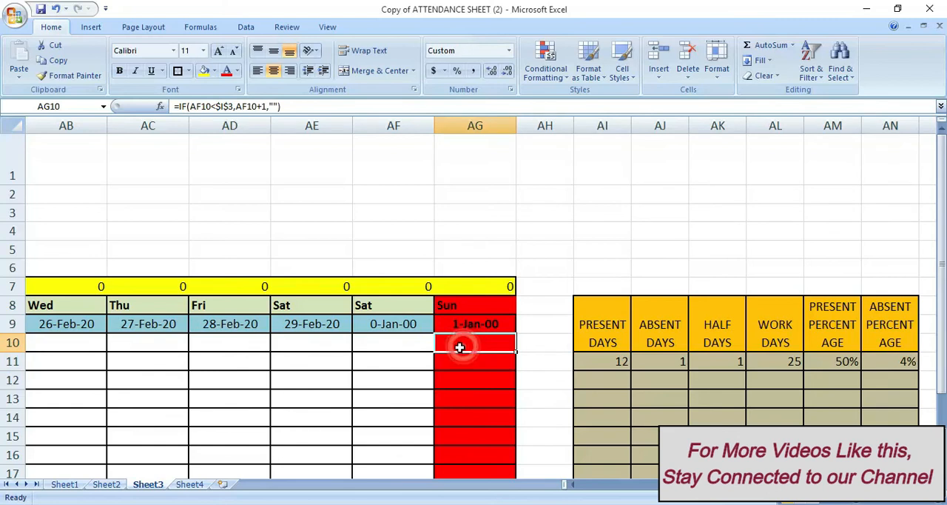
key("Left")
key("Left")
key("Left")
key("Left")
key("Left")
key("Left")
key("Left")
key("Left")
key("Left")
key("Left")
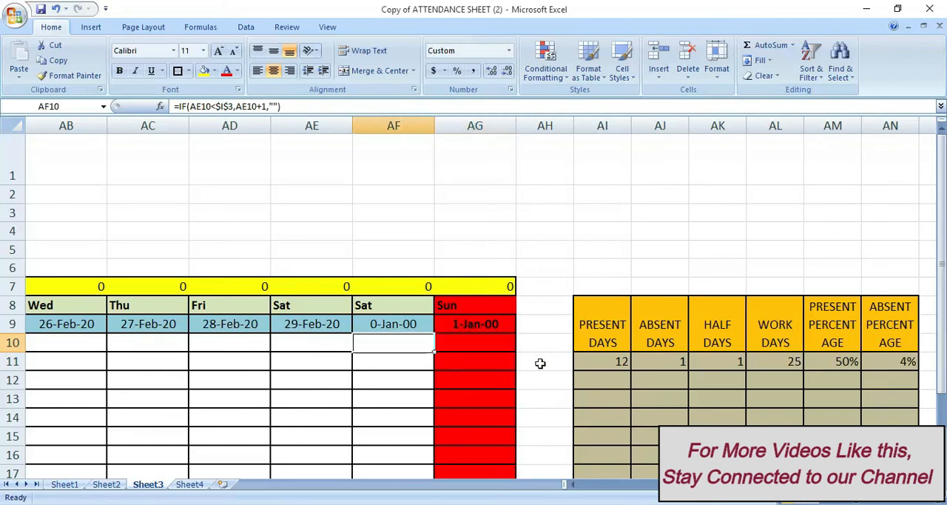
key("Left")
key("Left")
key("Left")
key("Left")
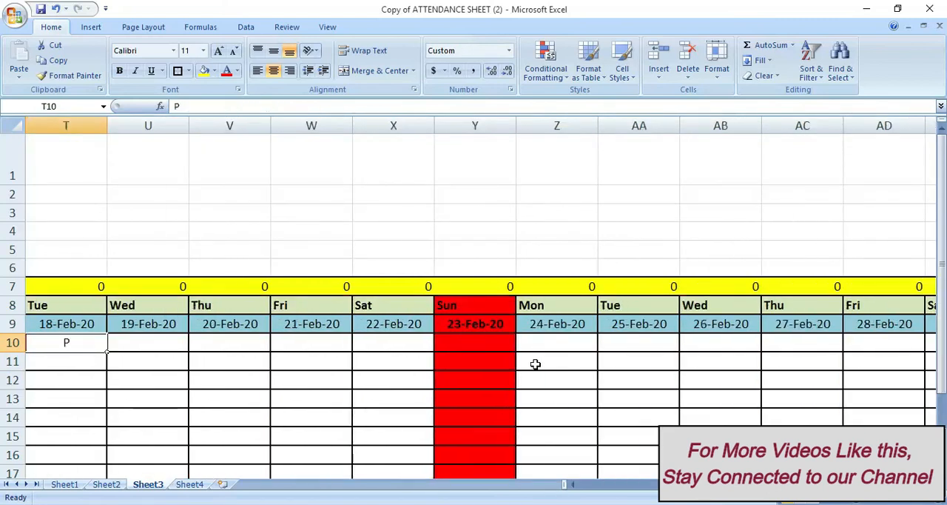
left_click(223, 344)
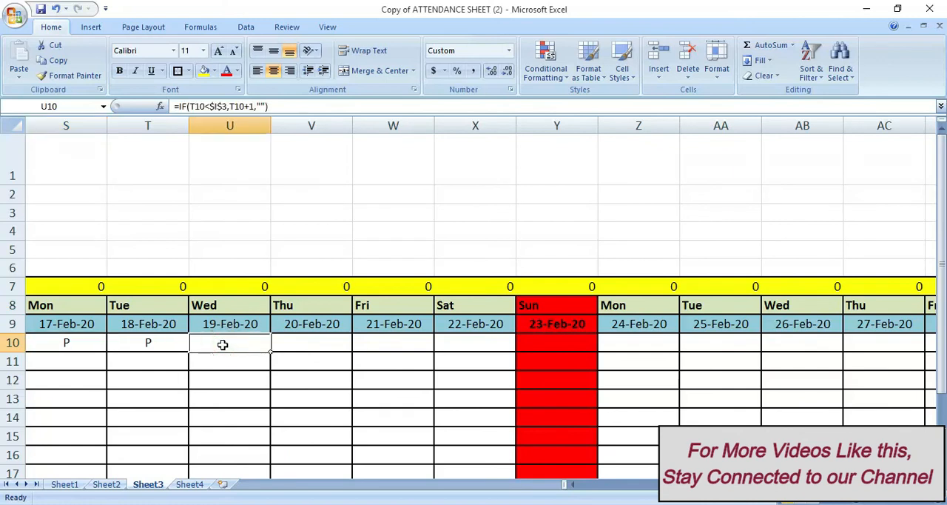
type("P")
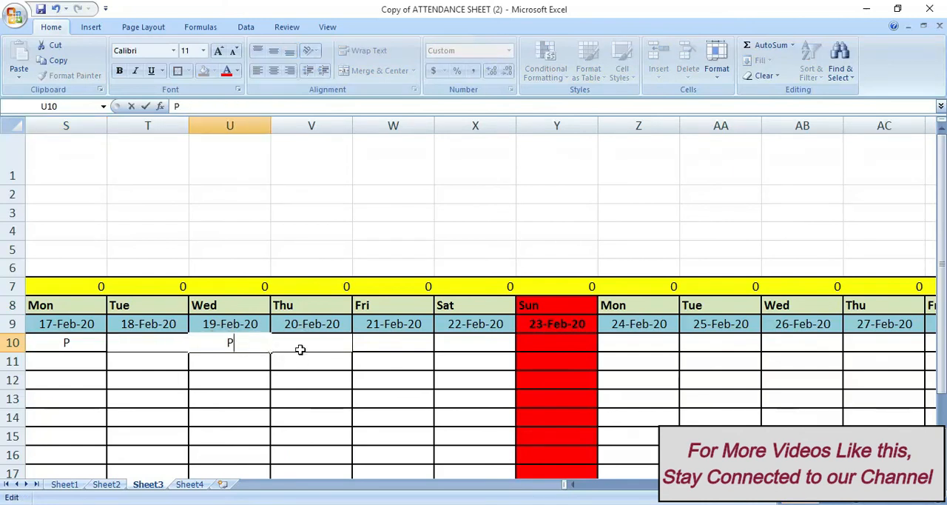
key("Return")
left_click(301, 352)
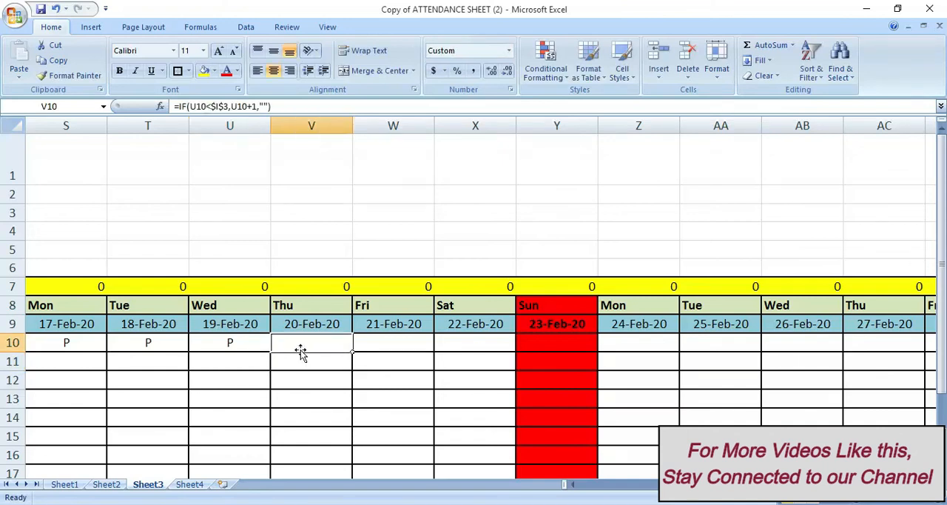
type("A")
key("Tab")
type("H")
key("Tab")
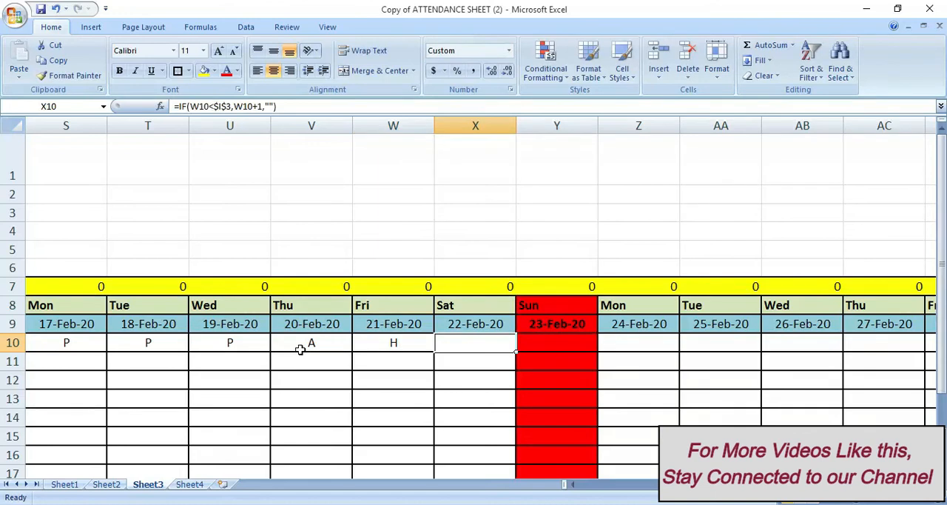
Mark roll number 1001 as P on 22-Feb-20 and from 24-Feb-20 to 27-Feb-20, skipping Sunday 23-Feb-20
key("Tab")
key("shift+Tab")
type("P")
key("Right")
key("Right")
type("P")
key("Right")
type("P")
key("Right")
type("P")
Mark roll number 1001 as P on 28-Feb-20 and 29-Feb-20, leaving the 0-Jan-00 cell AF10 empty
key("Right")
type("P")
key("Right")
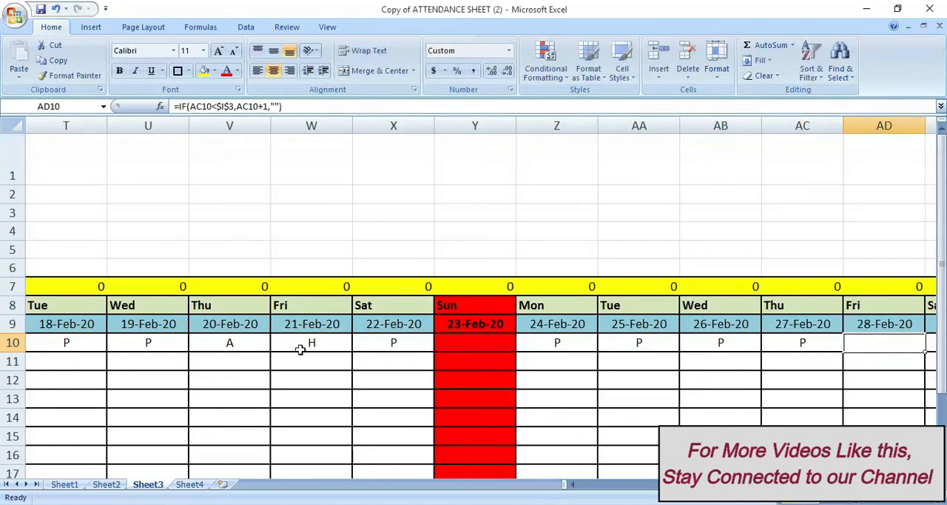
key("Right")
type("P")
key("Right")
type("P")
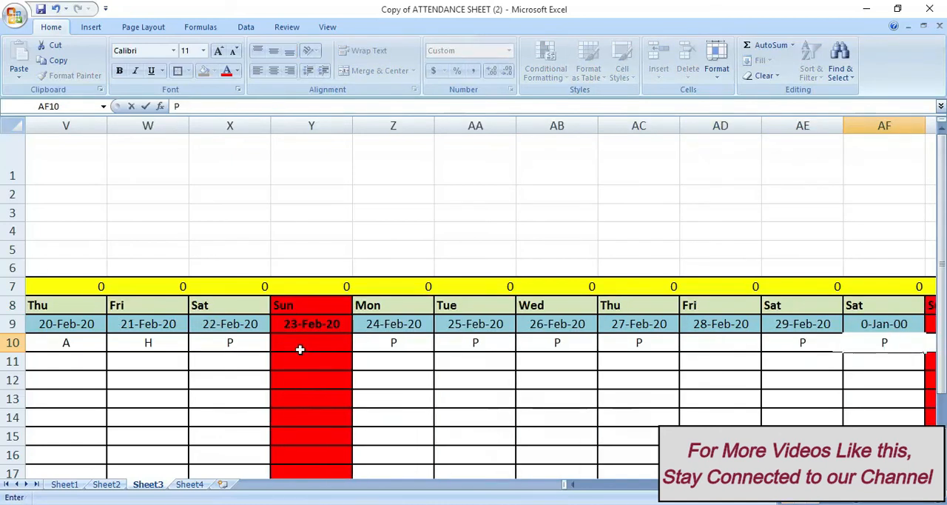
key("Left")
key("Left")
key("Left")
key("Right")
type("P")
Review the present, absent, half and work day counts and both percentages in AI11:AN11
key("Right")
key("Right")
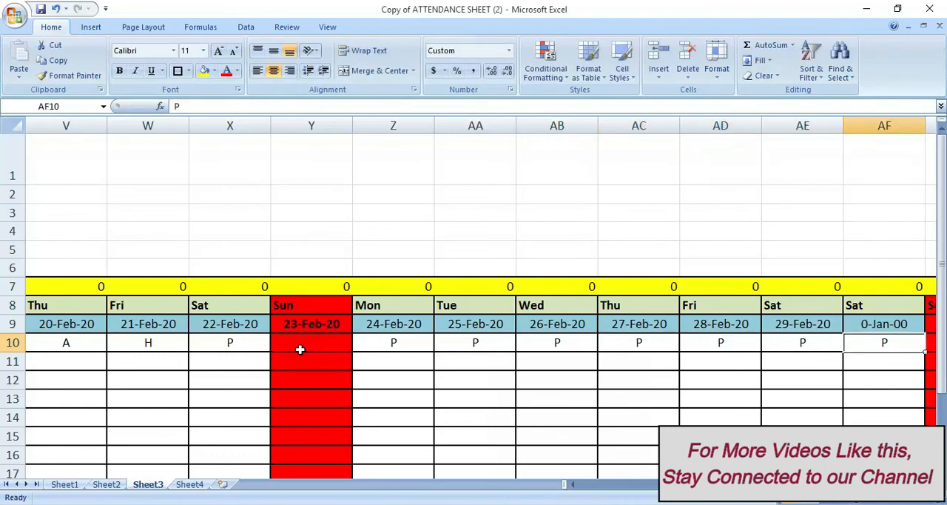
key("BackSpace")
key("Right")
key("Right")
key("Right")
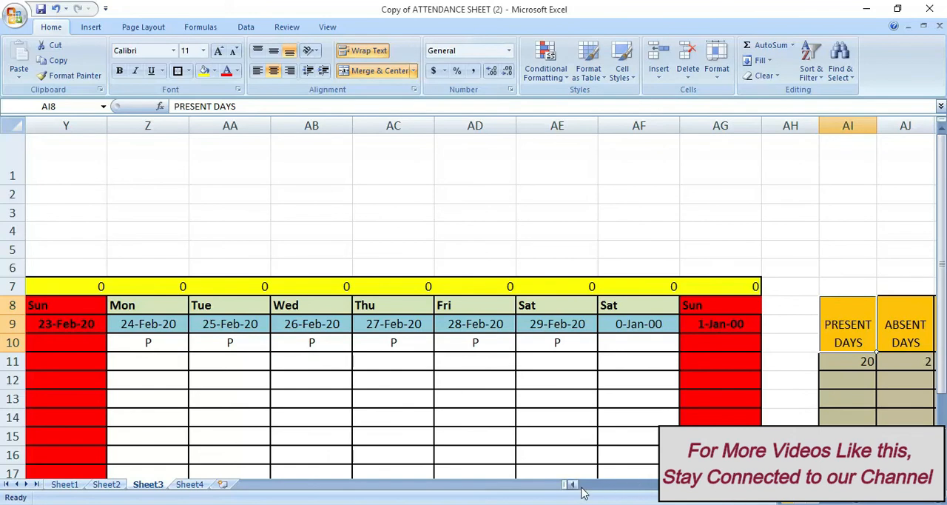
left_click(849, 361)
key("Right")
key("Right")
key("Right")
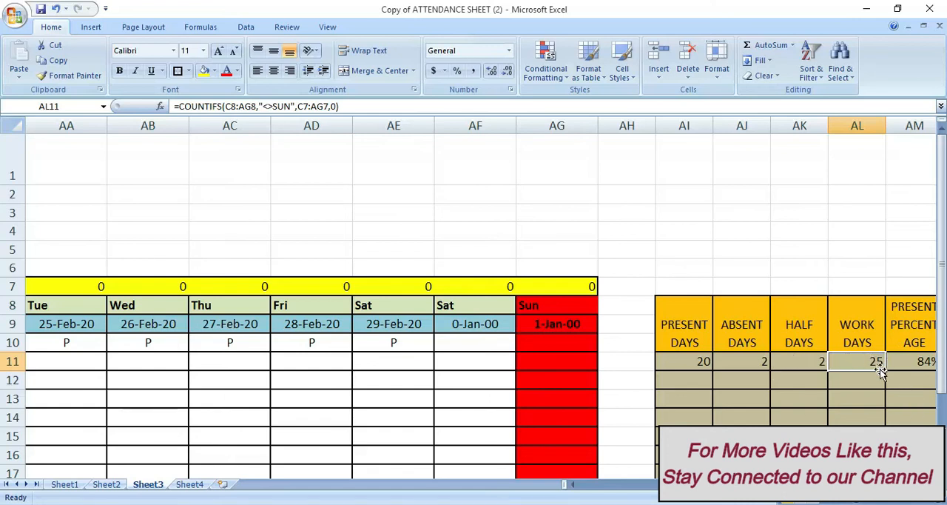
key("Right")
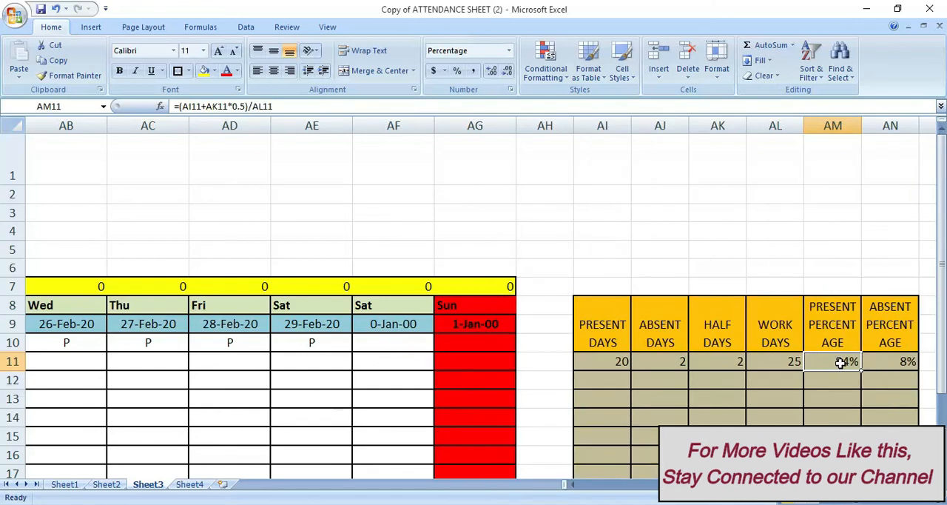
left_click(884, 364)
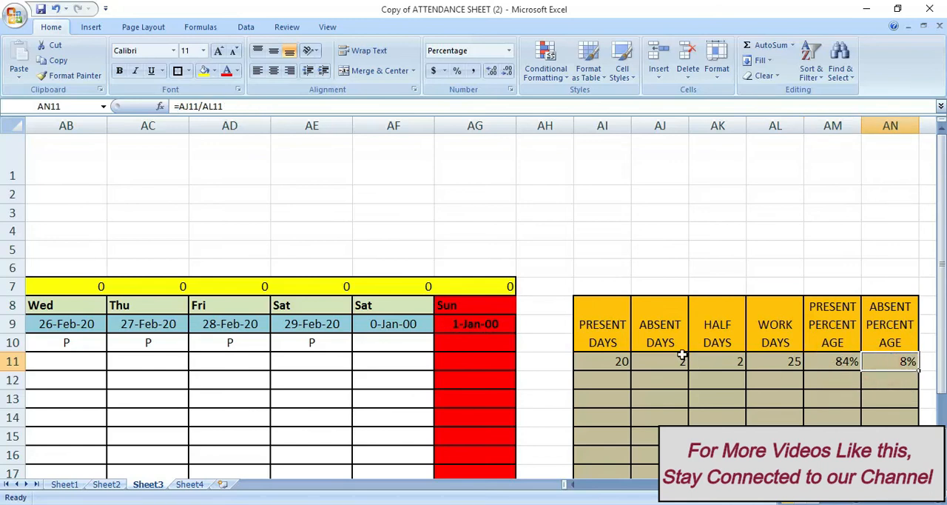
Compare the Present Days count in AI11 with the marks along roll number 1001's row back to 1-Feb-20
left_click(614, 362)
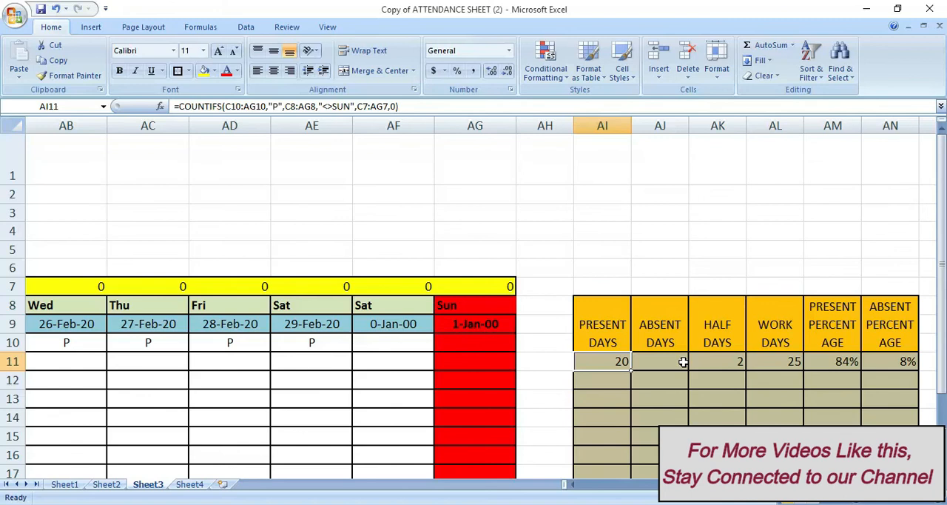
key("Left")
key("Left")
key("Left")
key("Left")
key("Left")
key("Left")
key("Left")
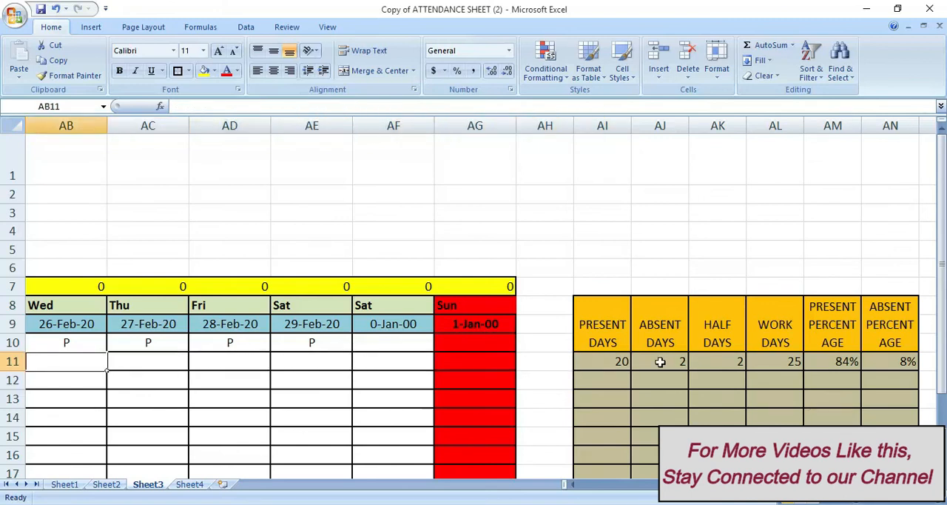
left_click(621, 360)
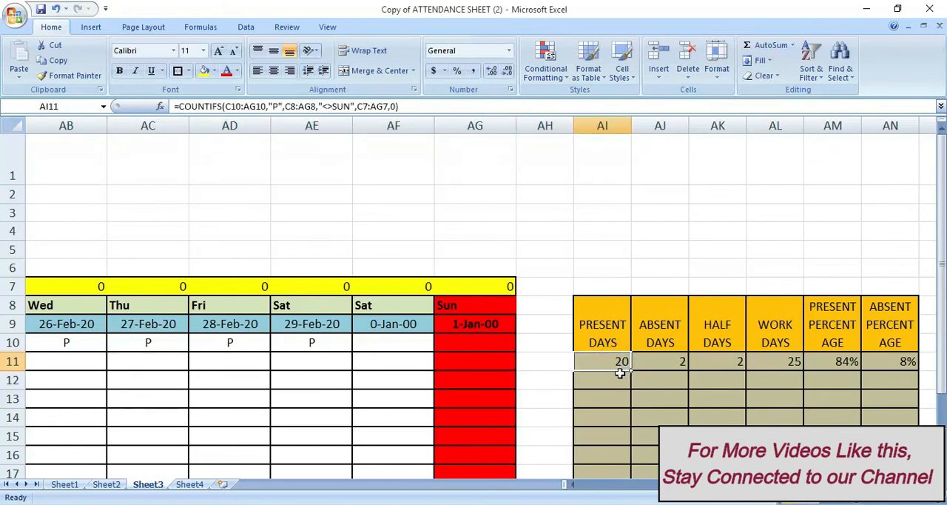
key("Left")
key("Left")
key("Left")
key("Left")
key("Left")
key("Left")
key("Left")
key("Left")
key("Left")
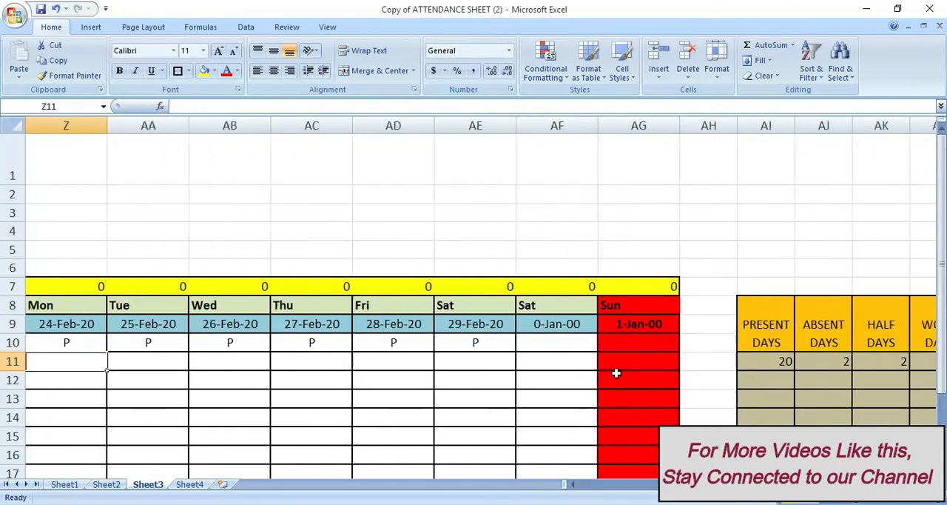
key("Left")
key("Left")
key("Left")
key("Left")
key("Left")
key("Left")
key("Left")
key("Left")
key("Left")
key("Left")
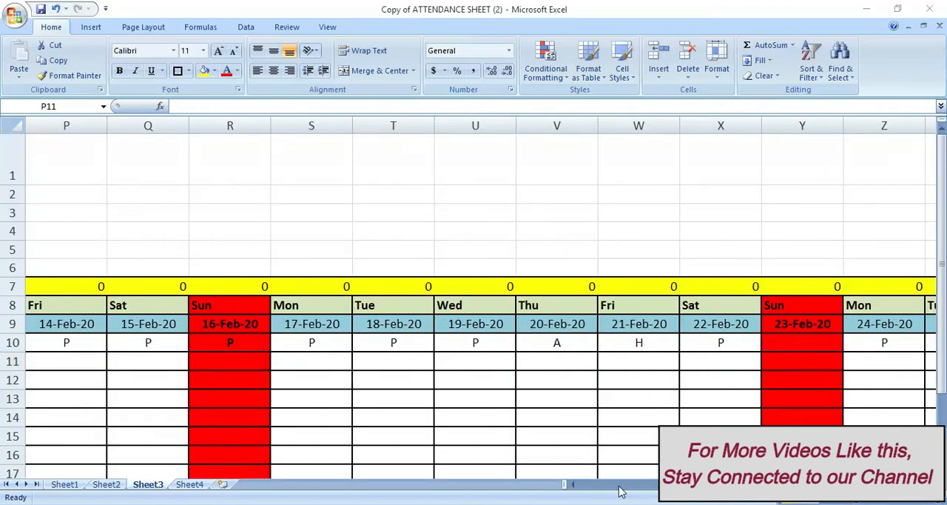
left_click(568, 487)
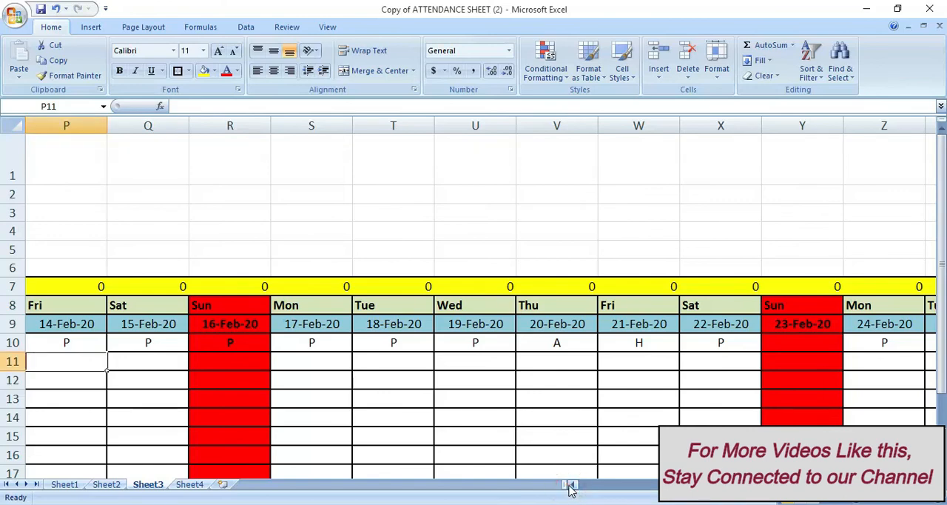
left_click(573, 485)
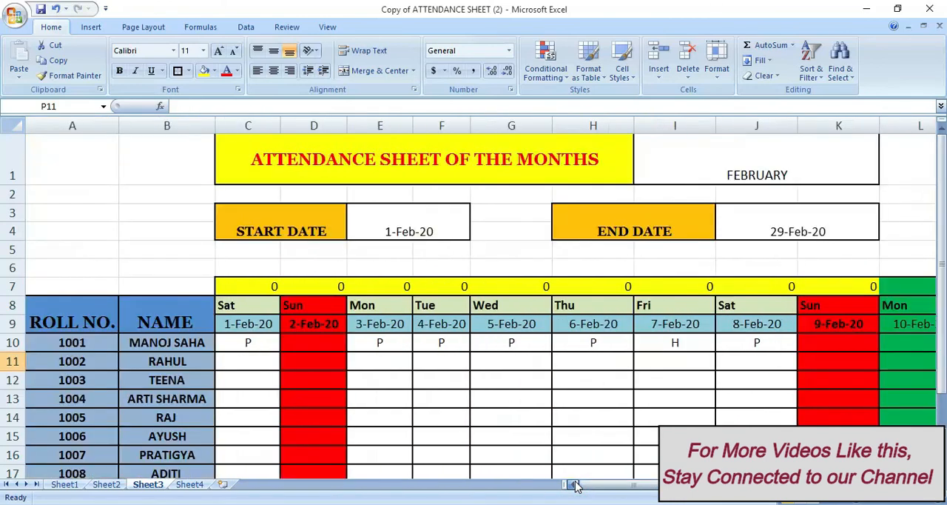
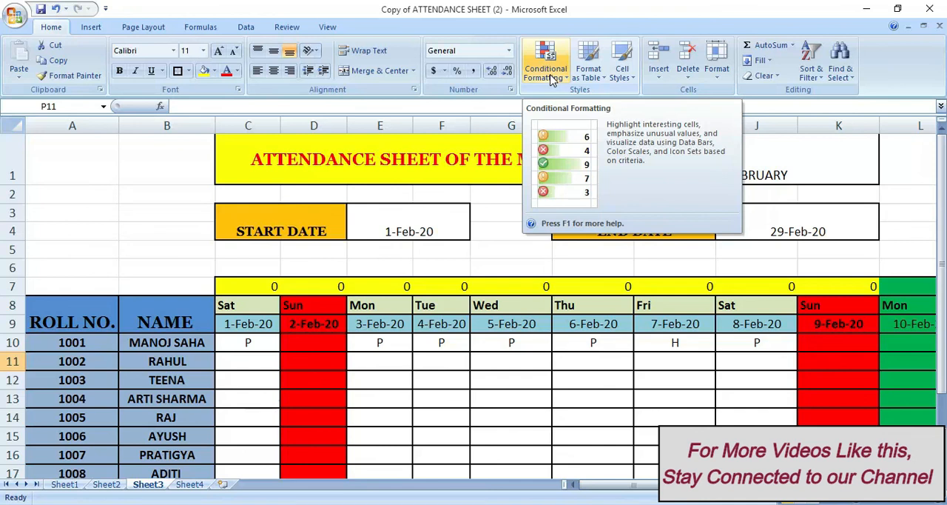
Set up a Text That Contains highlight rule for the text A on the attendance grid from column C to AG, down to row 22
left_click(236, 288)
left_click_drag(235, 288, 805, 442)
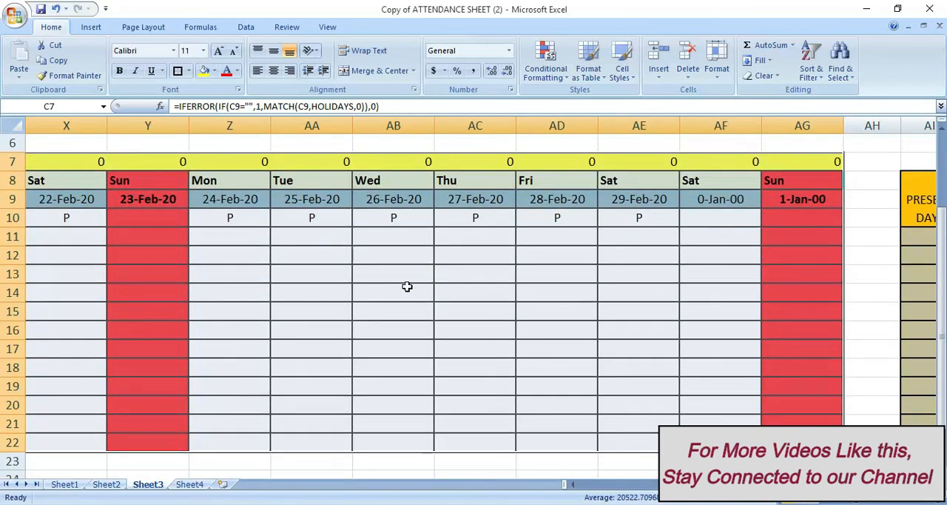
left_click(548, 71)
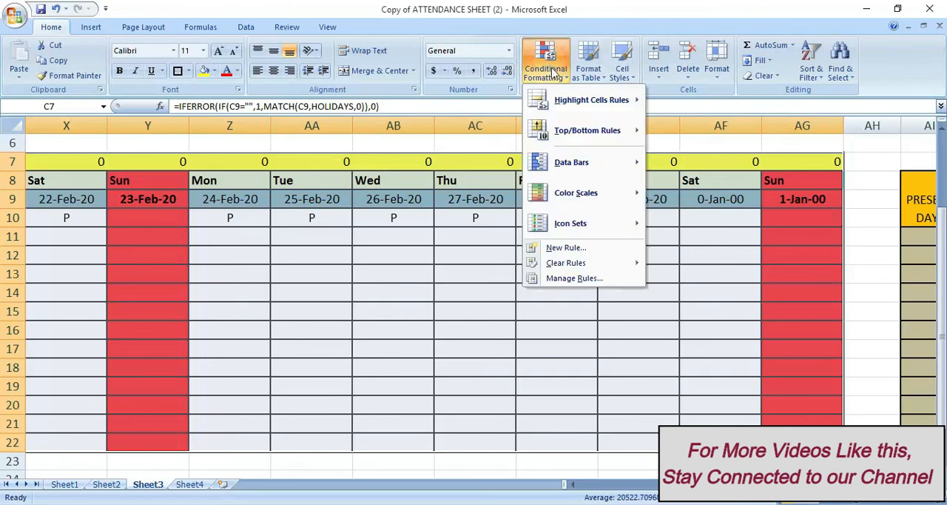
mouse_move(569, 110)
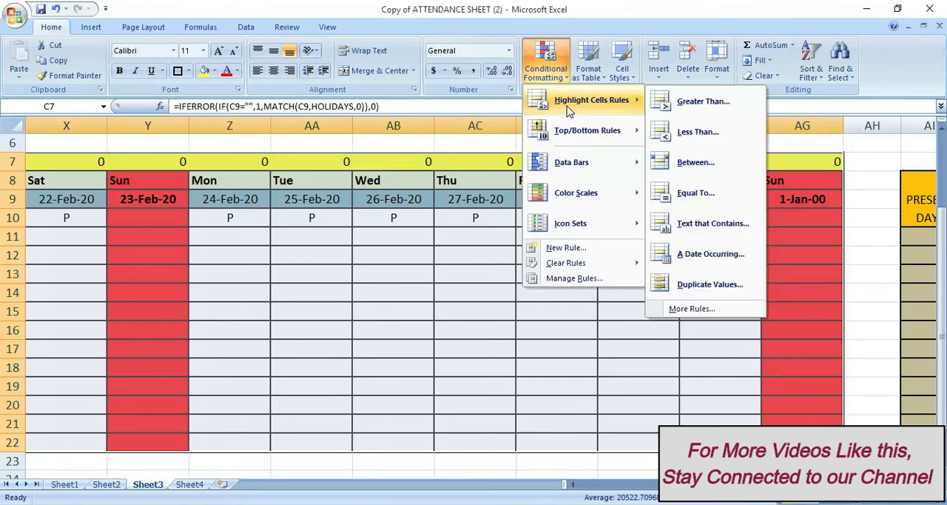
left_click(699, 184)
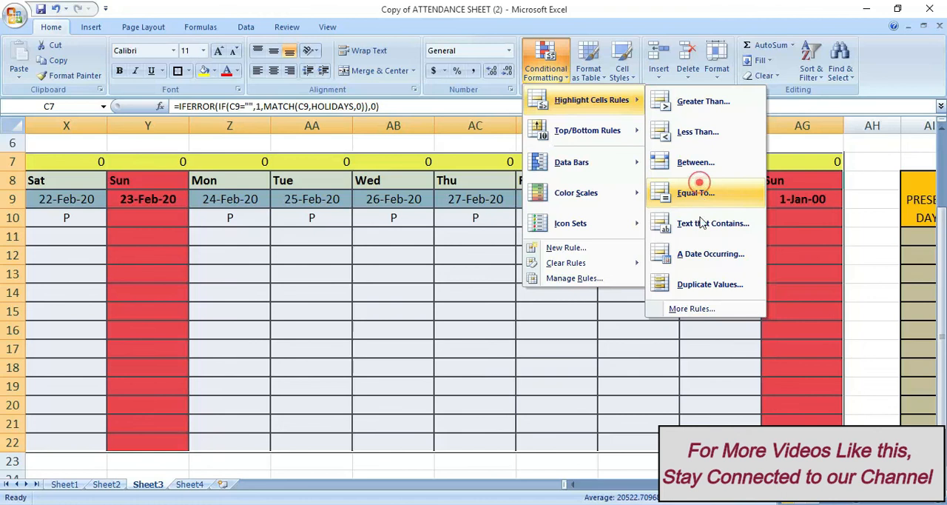
left_click(701, 224)
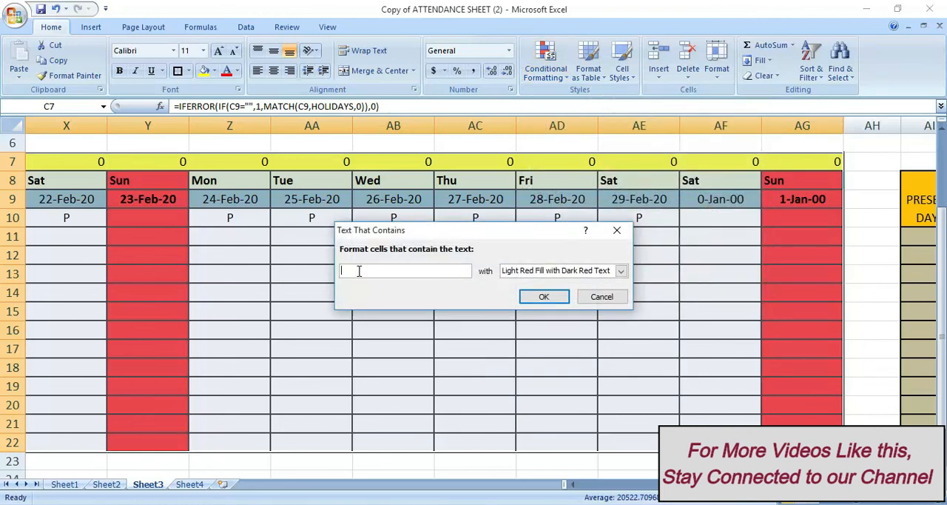
type("A")
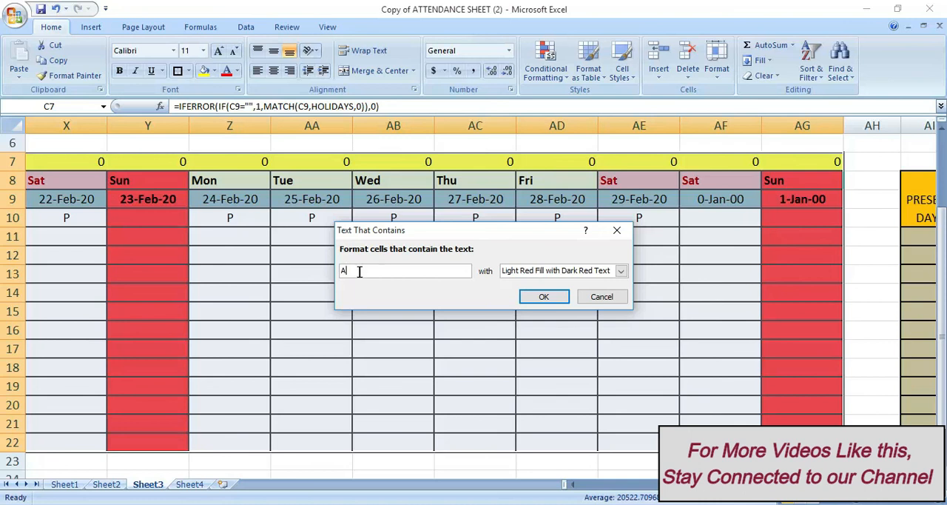
Give the A rule on C10:AG22 a custom format with an orange fill and apply it
left_click(622, 271)
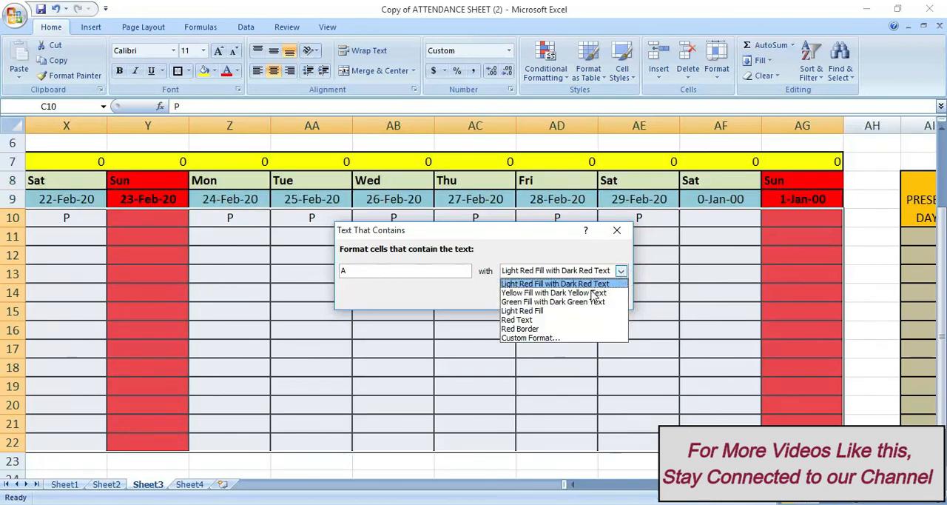
left_click(569, 338)
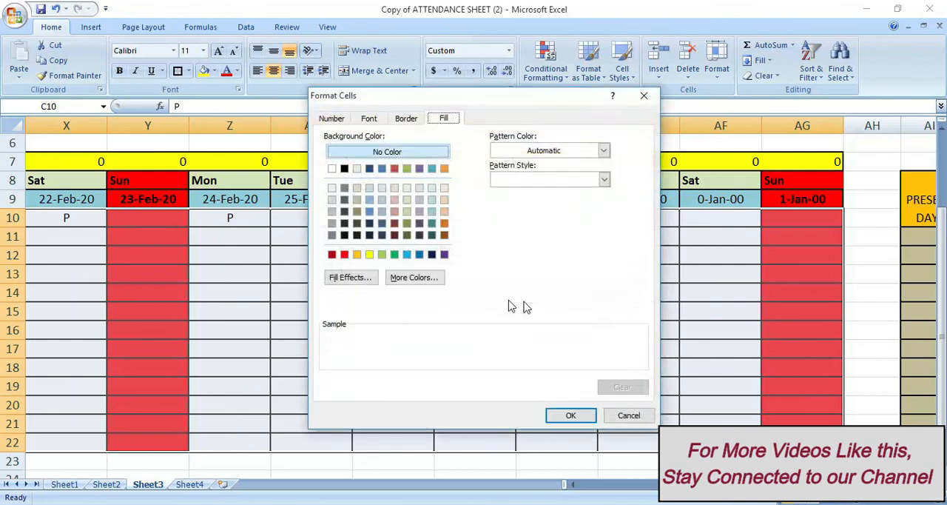
left_click(369, 255)
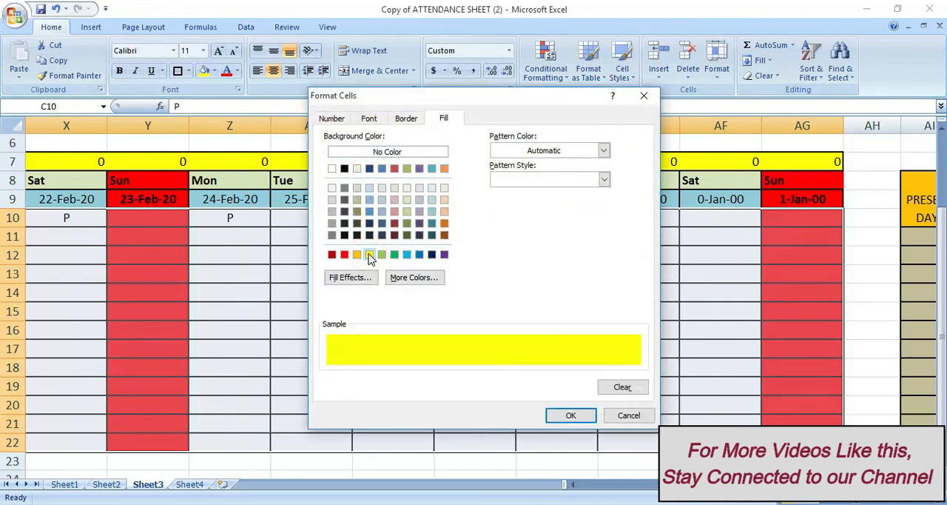
left_click(357, 255)
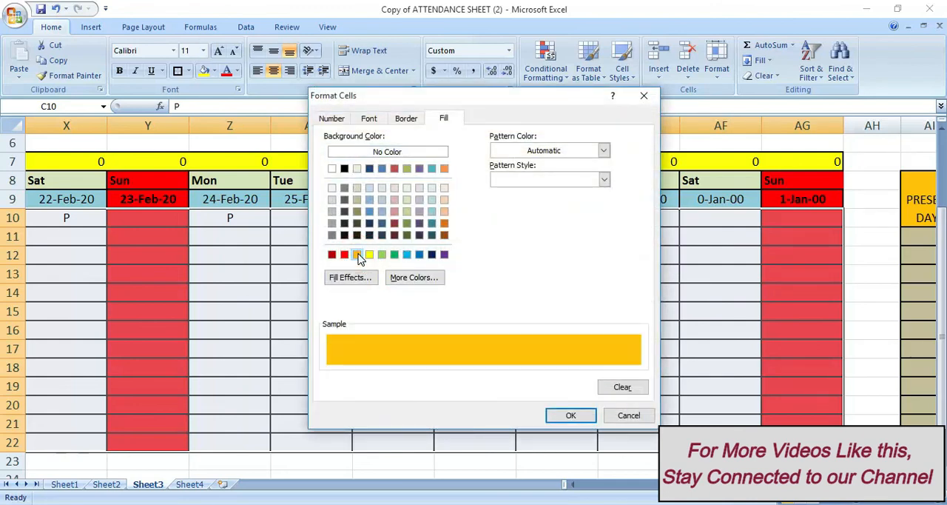
left_click(570, 415)
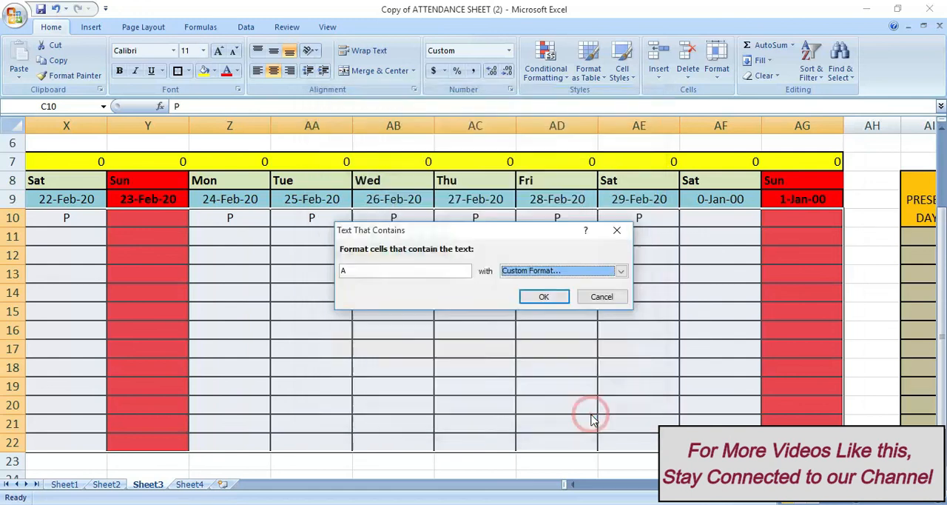
left_click(544, 296)
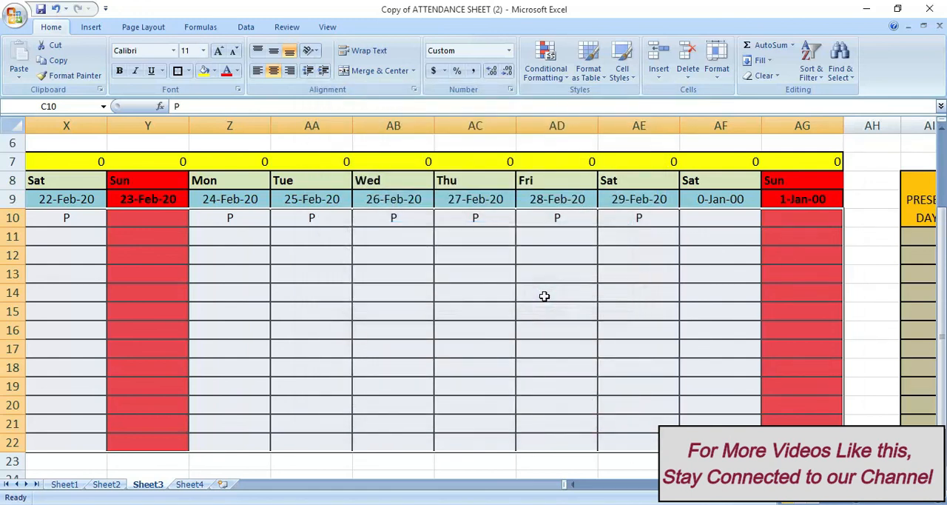
Check the A and H marks along roll number 1001's row from the end of February back to 1-Feb-20
left_click(544, 250)
key("Left")
key("Left")
key("Left")
key("Left")
key("Left")
key("Left")
key("Left")
key("Left")
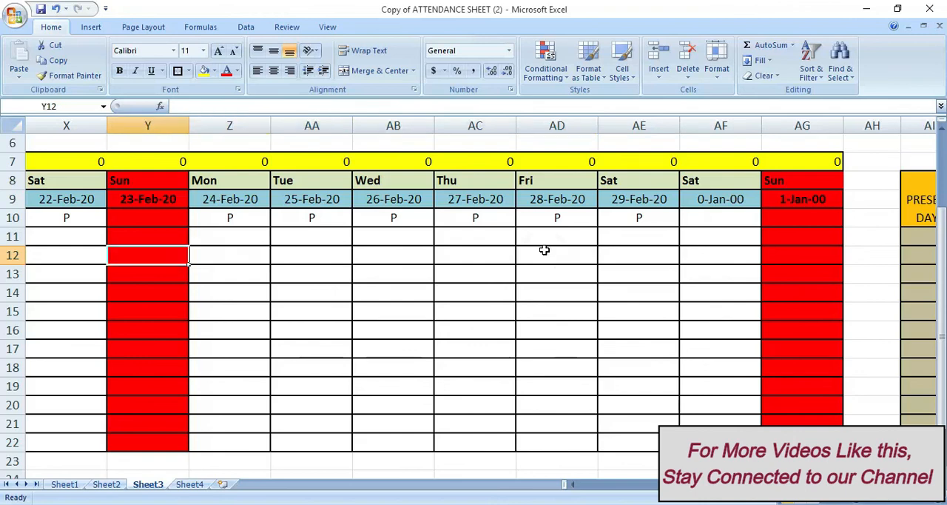
key("Left")
left_click(128, 218)
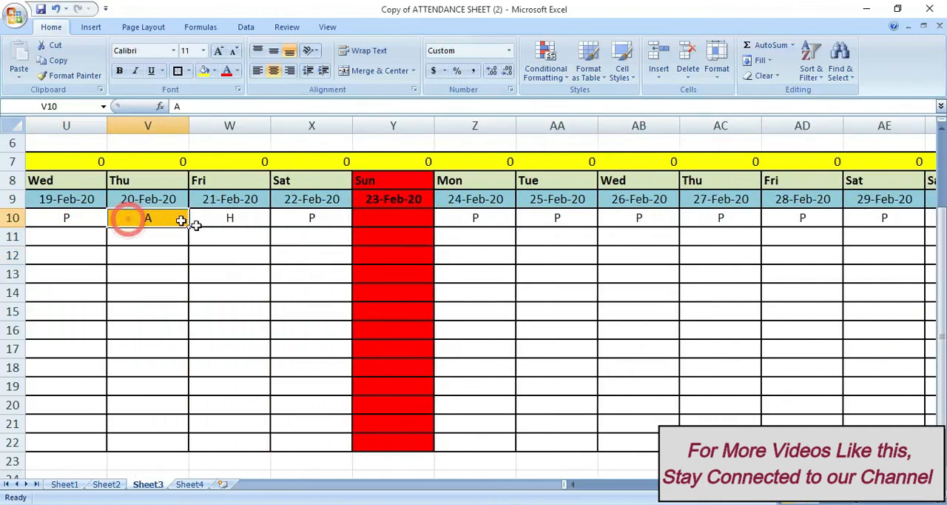
key("Left")
key("Left")
key("Left")
left_click(306, 216)
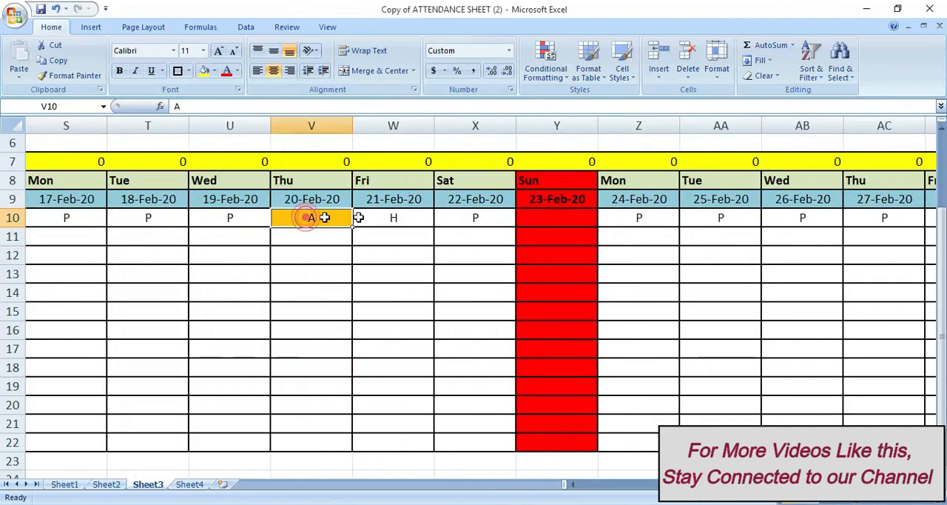
left_click(373, 217)
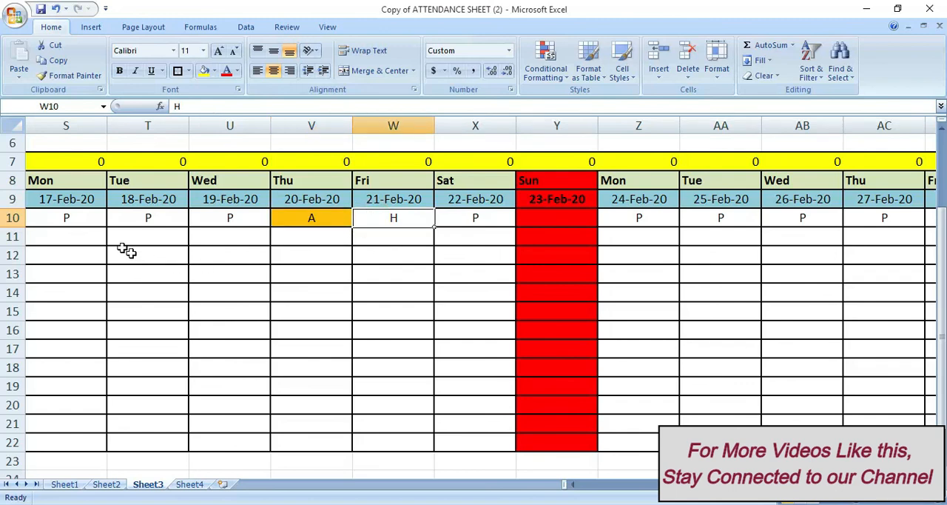
key("Left")
key("Left")
key("Left")
key("Left")
key("Left")
key("Left")
key("Left")
key("Left")
key("Left")
key("Left")
key("Left")
key("Left")
key("Left")
key("Left")
key("Left")
key("Left")
key("Left")
key("Left")
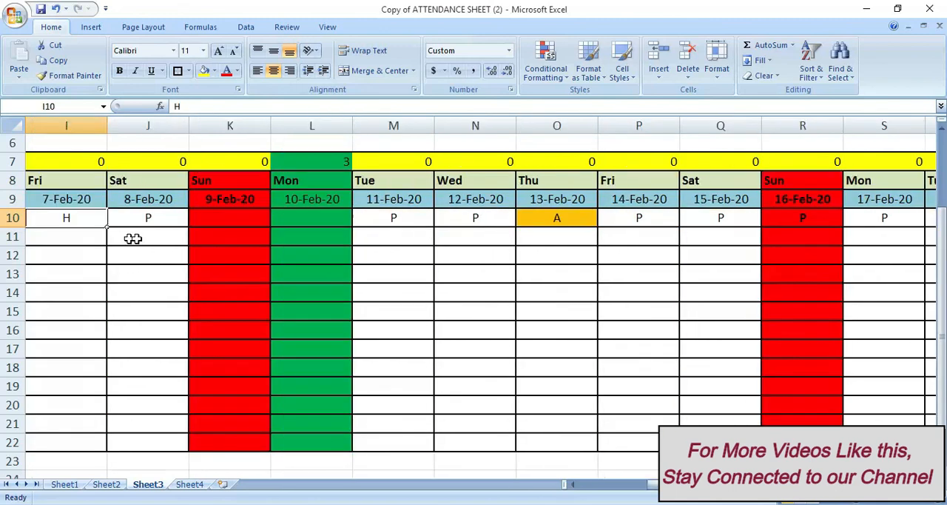
key("Left")
key("Left")
key("Left")
key("Left")
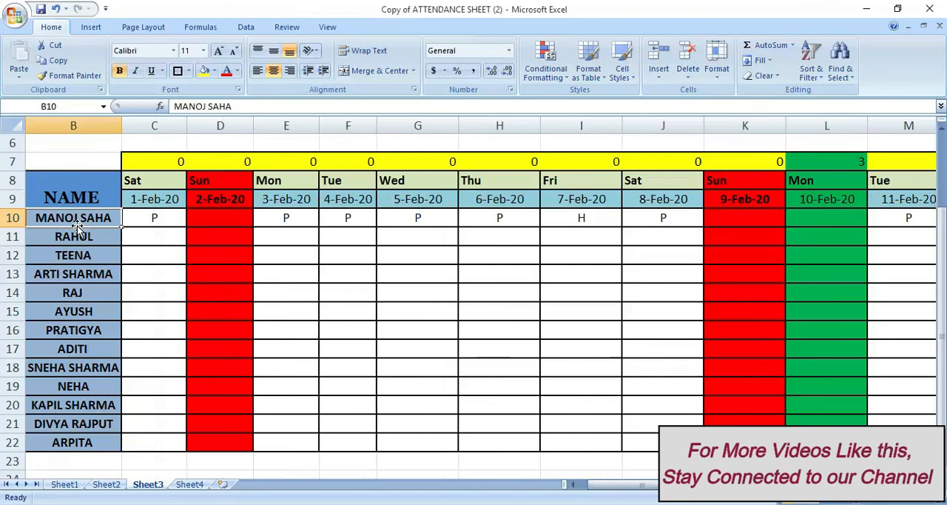
Select the attendance marks in C10:AG22 and set up a Text That Contains highlight rule for the text H
left_click(246, 216)
type("P")
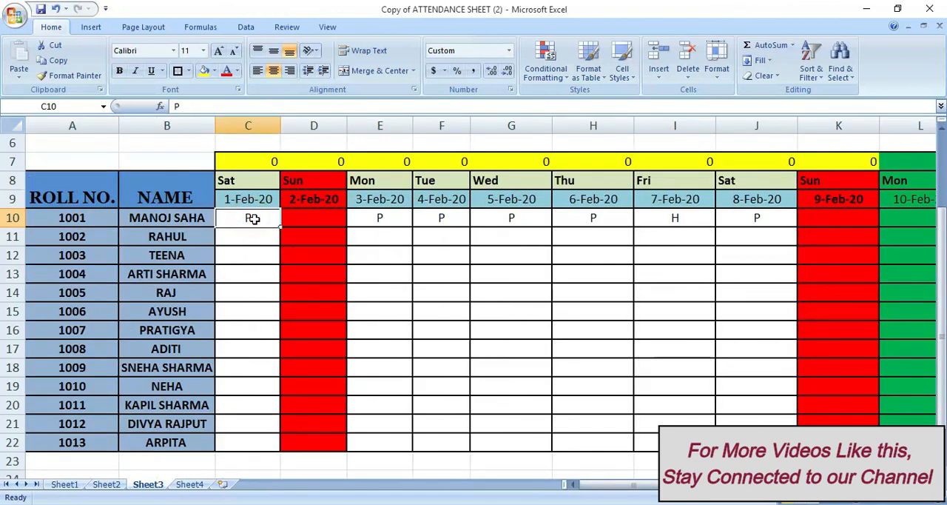
mouse_move(262, 216)
left_mouse_down()
mouse_move(257, 277)
mouse_move(607, 364)
mouse_move(944, 379)
mouse_move(799, 403)
mouse_move(799, 441)
left_mouse_up()
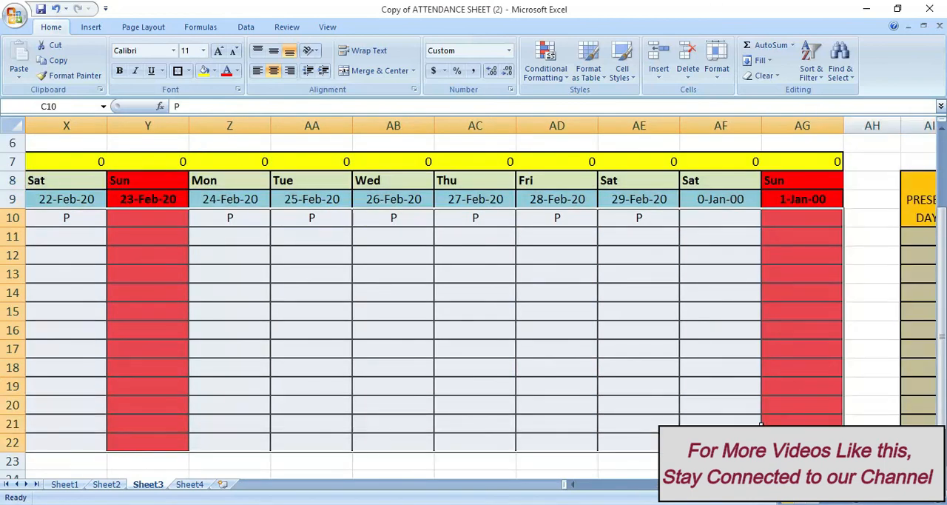
left_click(545, 72)
mouse_move(560, 107)
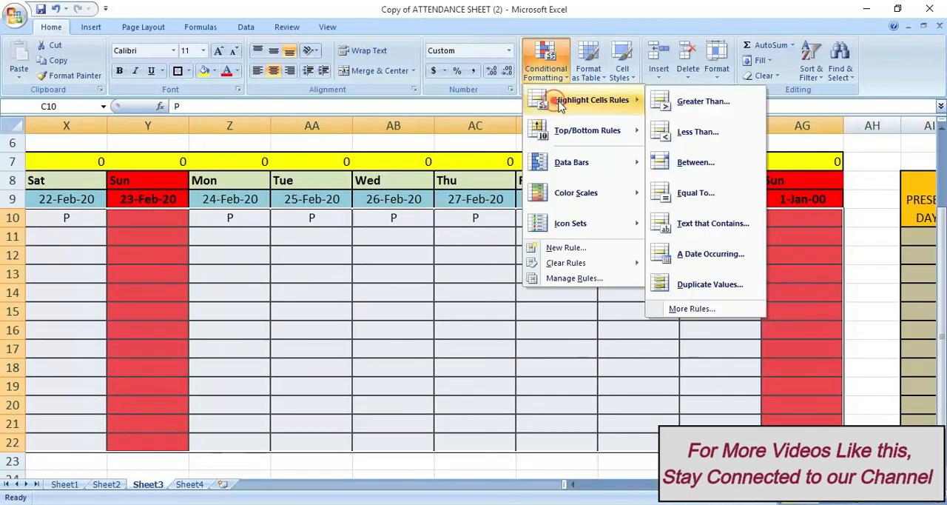
left_click(710, 223)
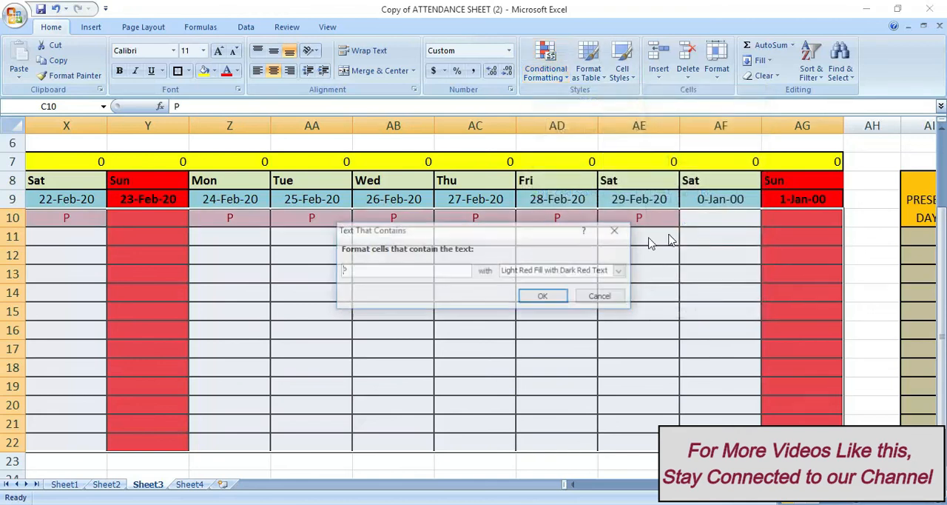
left_click(369, 273)
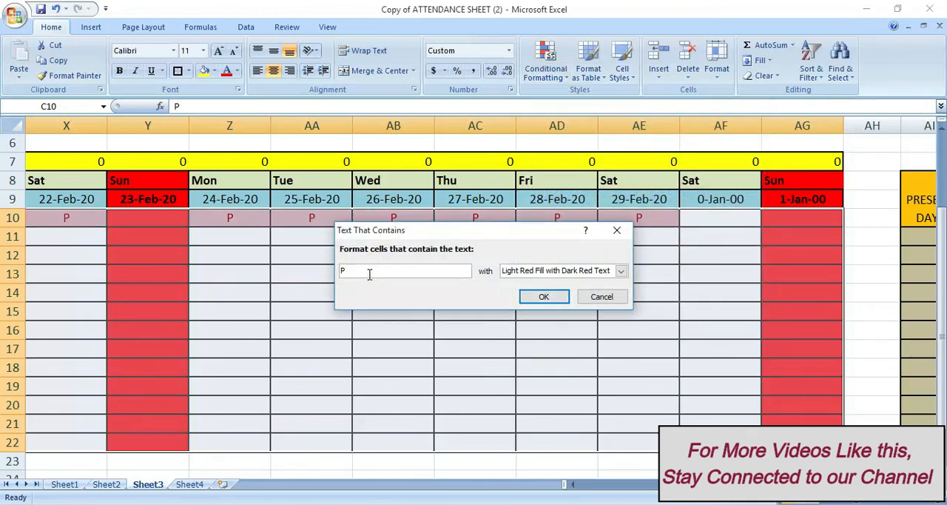
type("H")
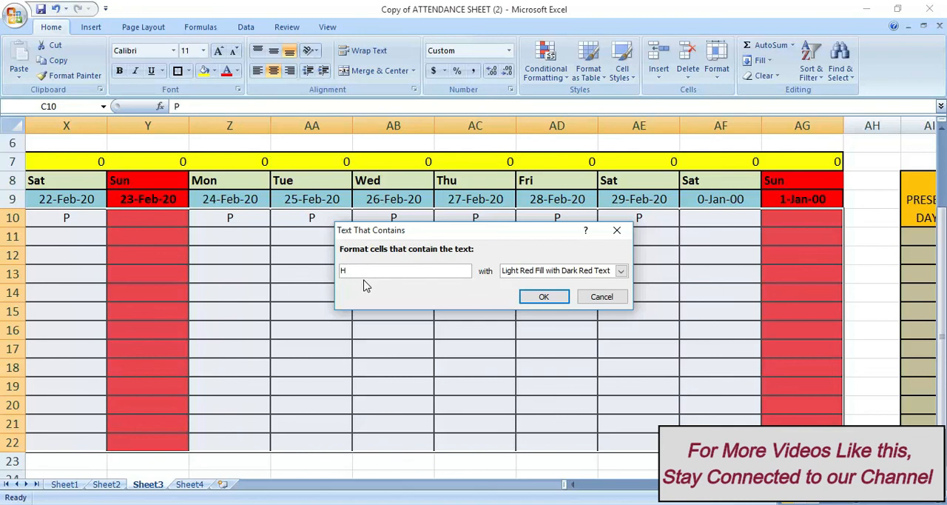
Give the H rule a custom format with a blue fill and apply it
left_click(621, 270)
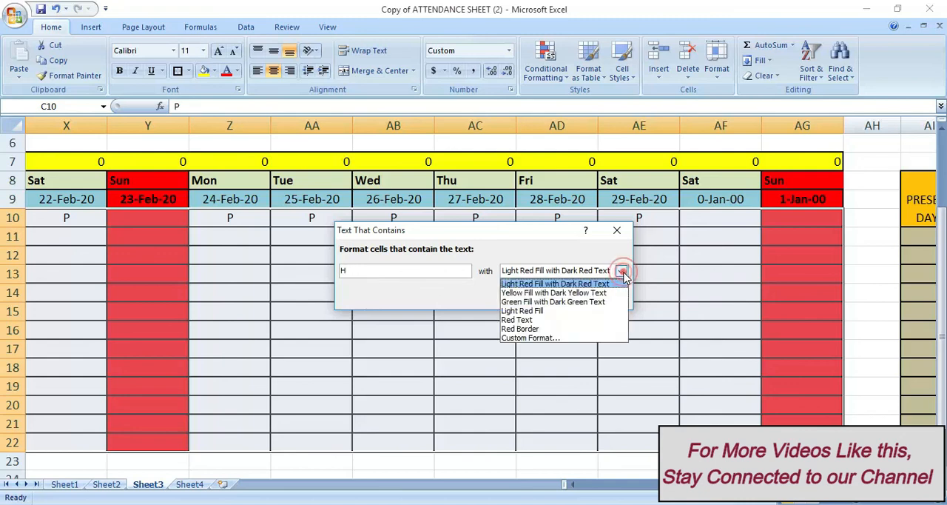
left_click(525, 338)
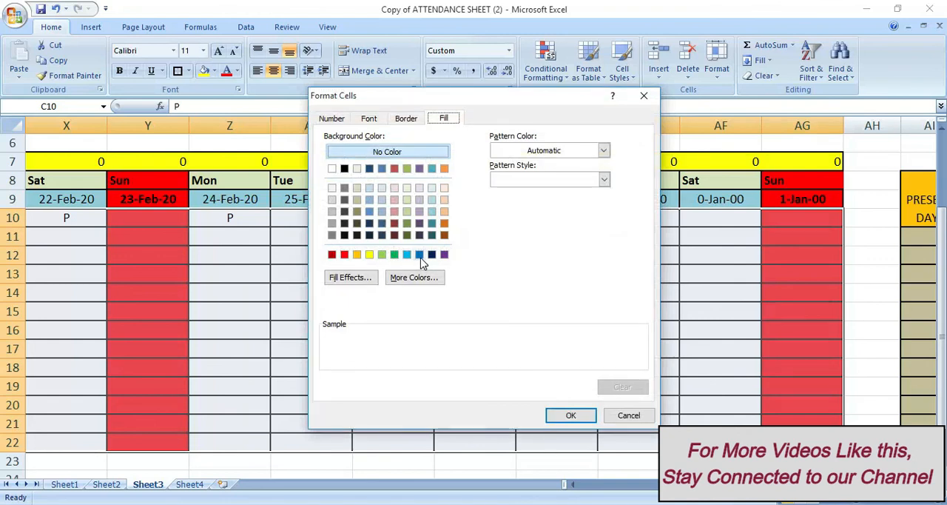
left_click(419, 255)
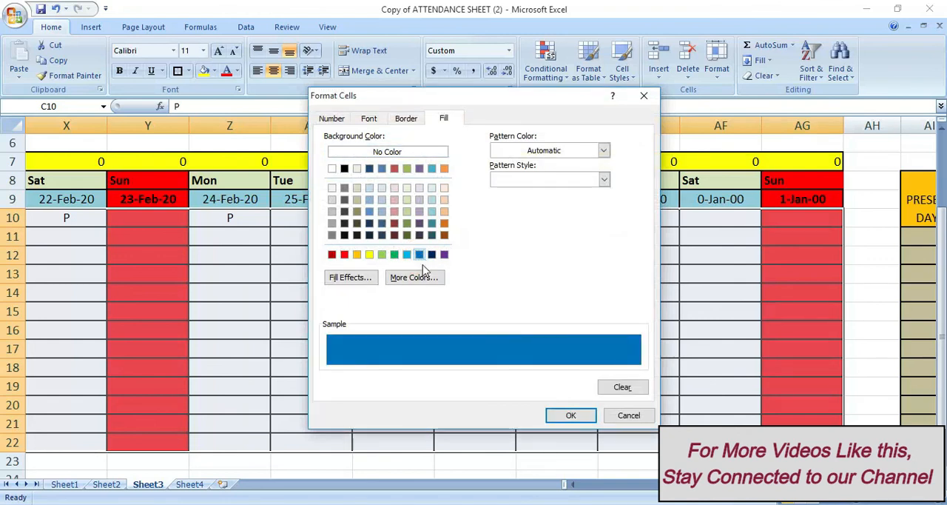
left_click(582, 419)
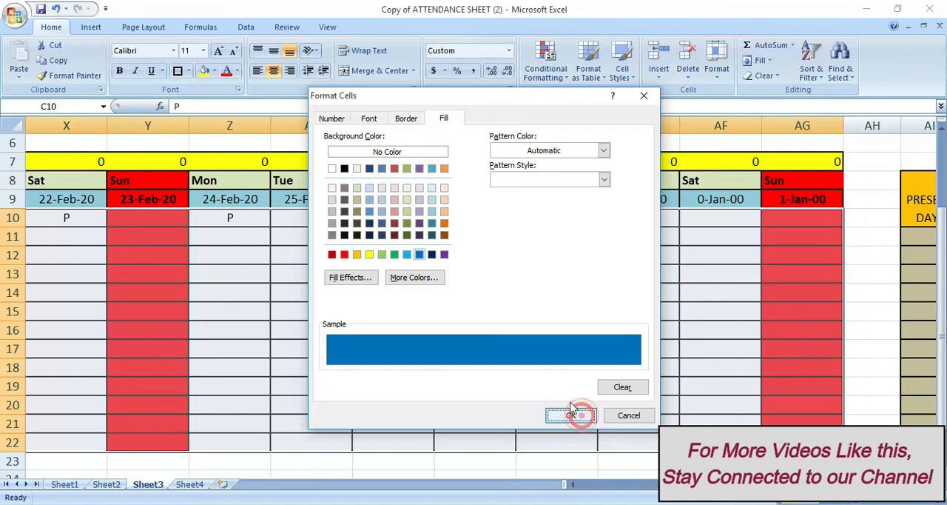
left_click(531, 294)
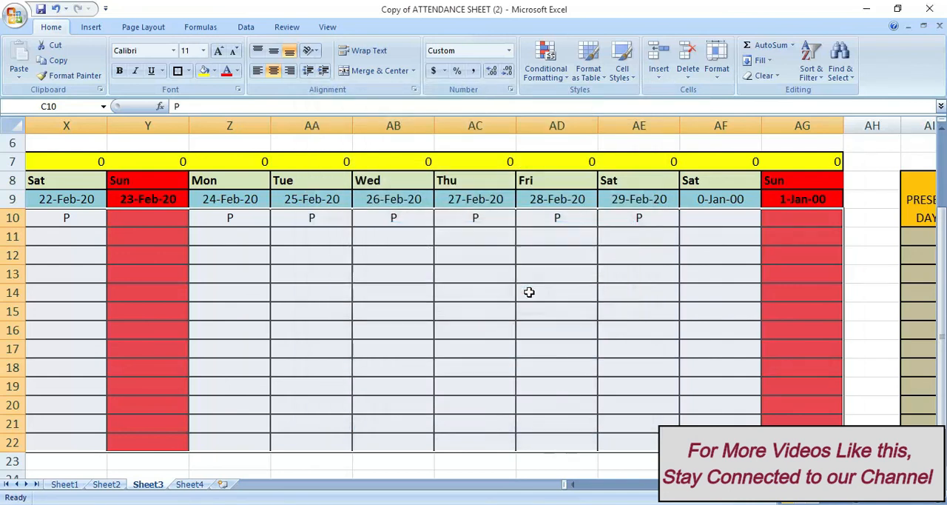
Examine the fill colours of the absent and half-day marks on 20-Feb-20 and 21-Feb-20 in roll number 1001's row
left_click(440, 216)
key("Left")
key("Left")
key("Left")
key("Left")
key("Left")
key("Left")
key("Left")
key("Left")
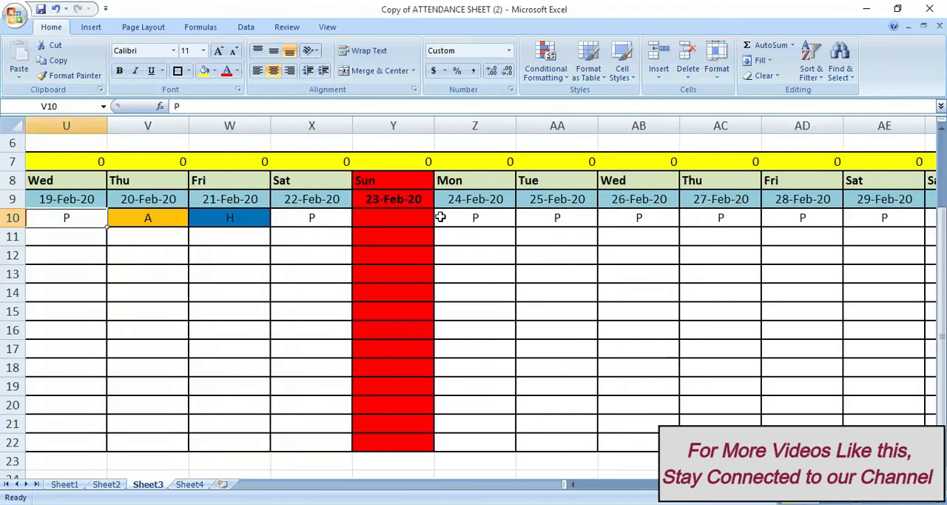
key("Left")
key("Left")
left_click(389, 222)
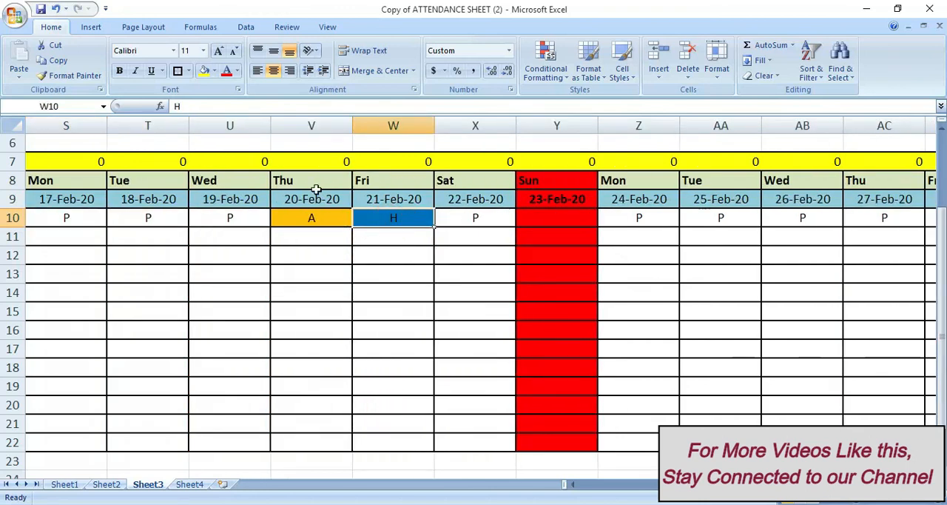
left_click(406, 231)
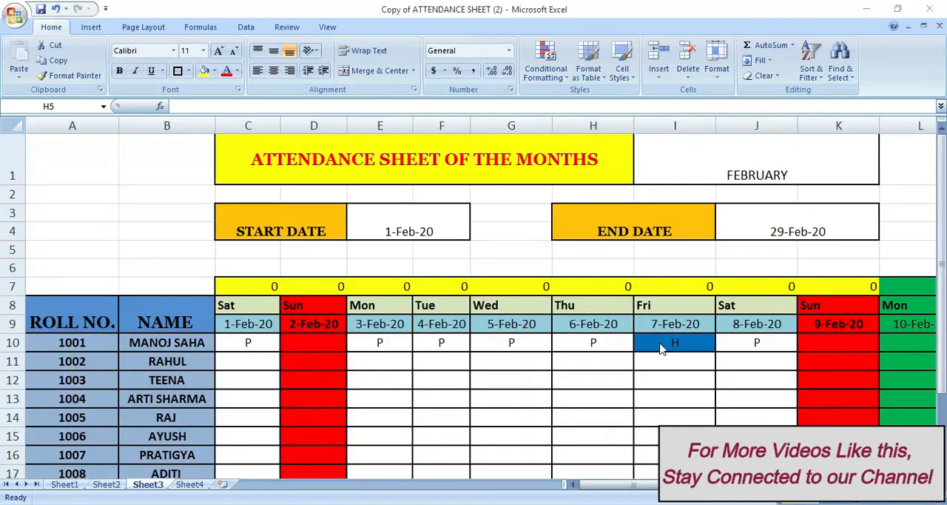